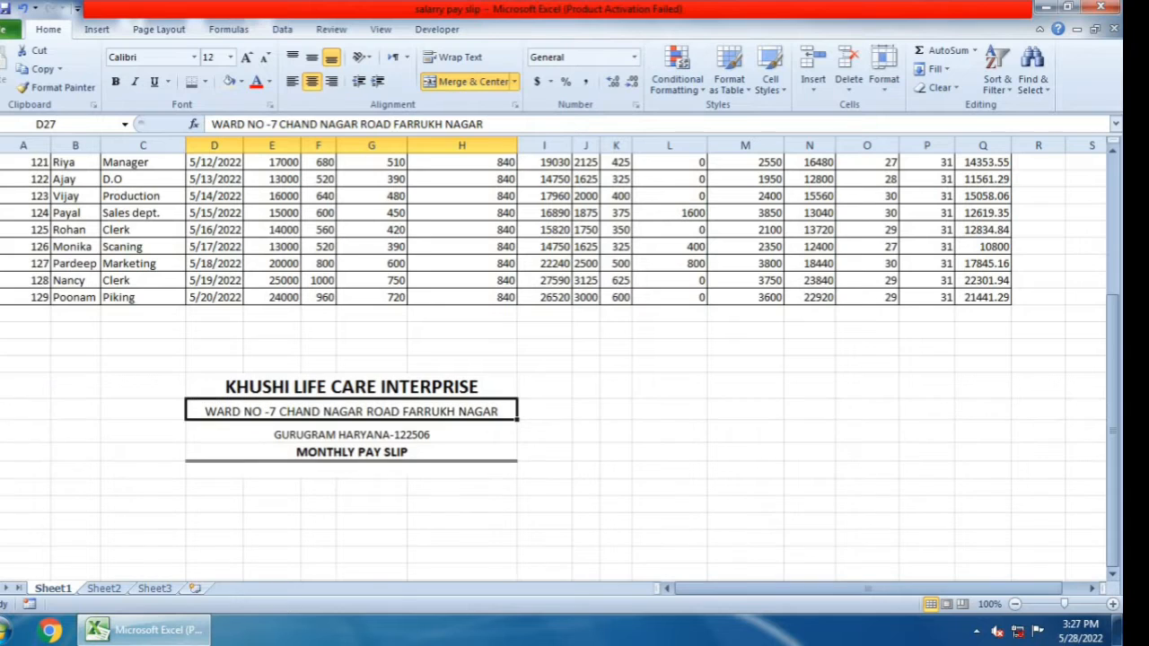
Apply all borders to cells D31:H31 and D32:H32 beneath the MONTHLY PAY SLIP heading
left_click(557, 465)
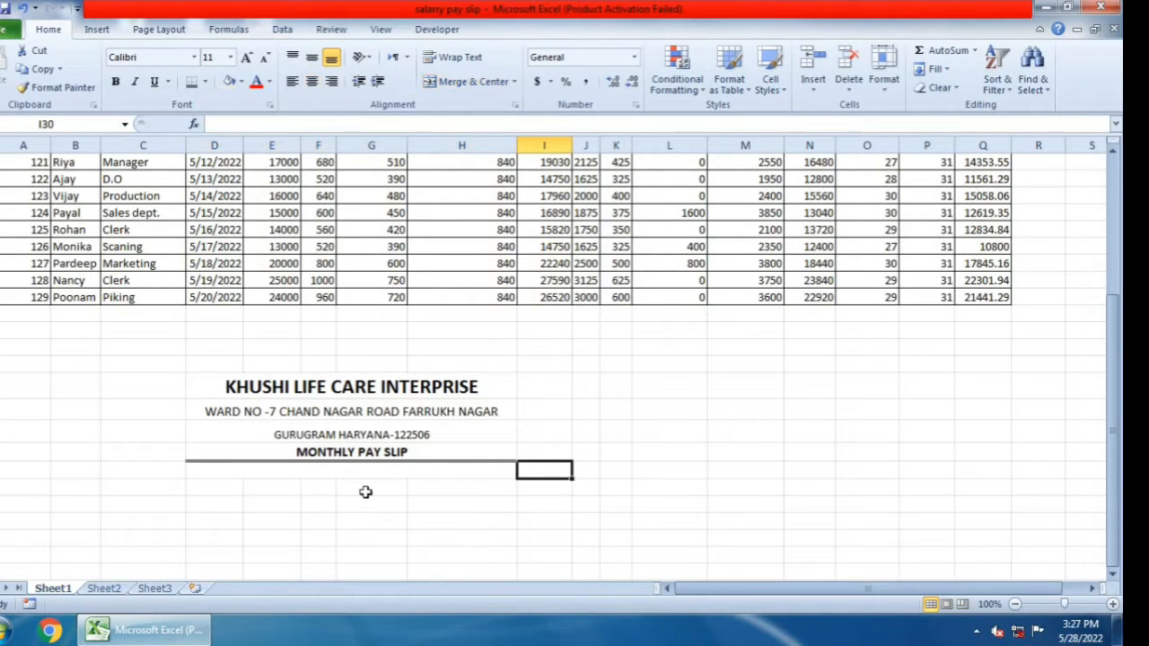
left_click(252, 474)
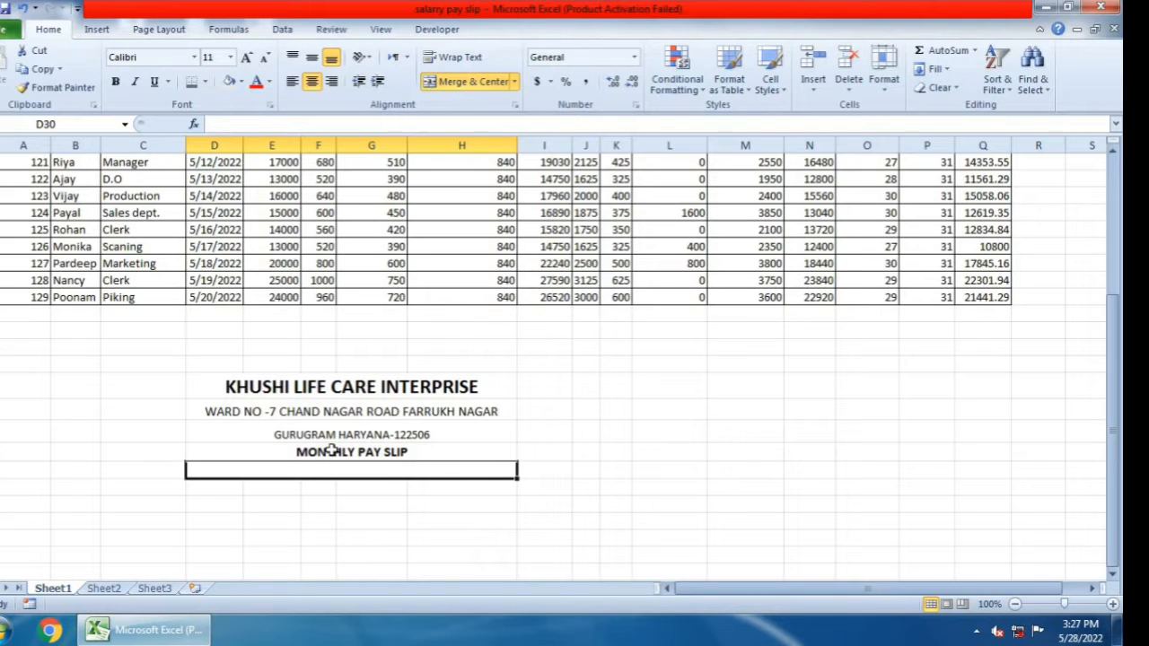
left_click_drag(231, 485, 461, 483)
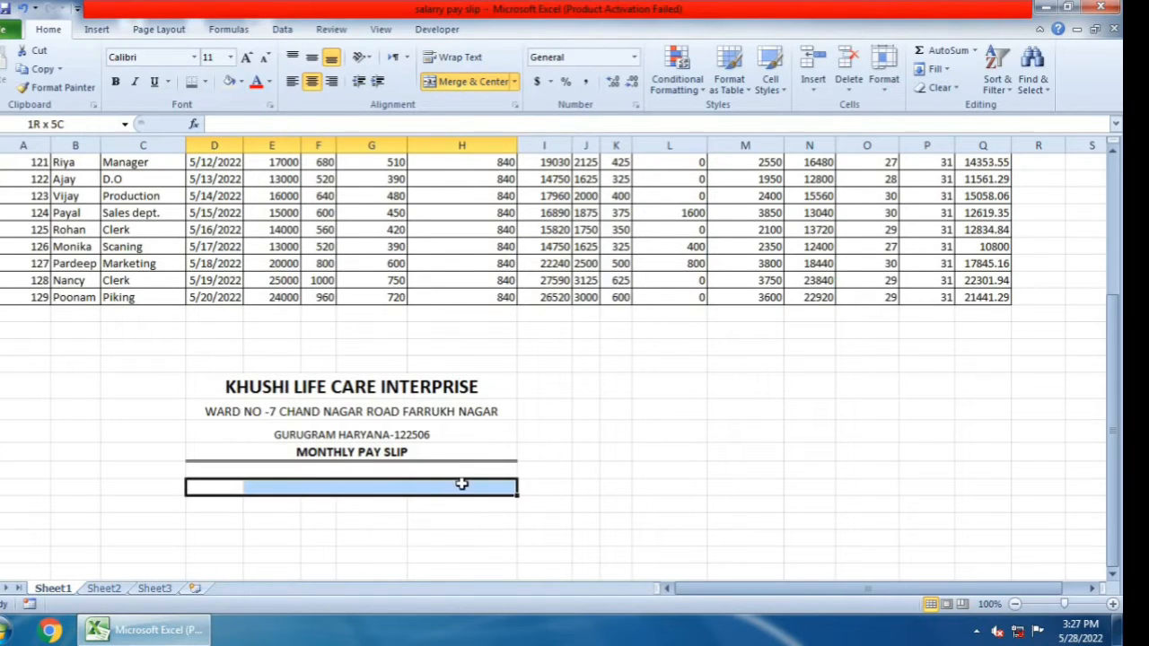
left_click(205, 83)
left_click(220, 215)
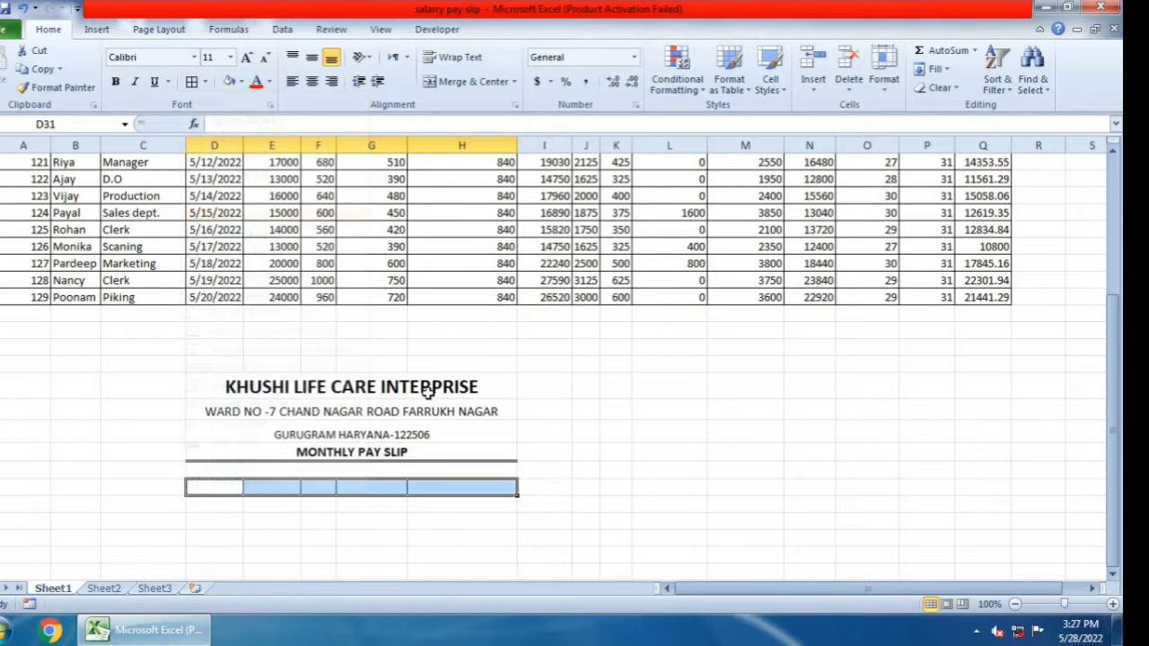
scroll(266, 437, "down", 3)
left_click_drag(218, 356, 458, 350)
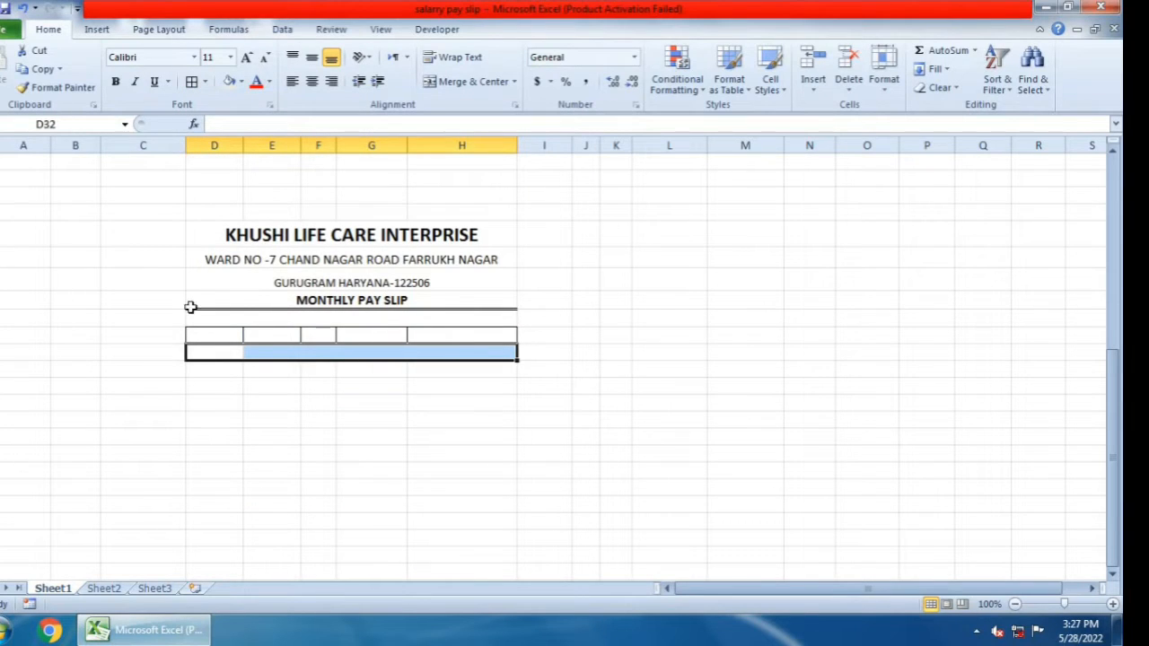
left_click(193, 82)
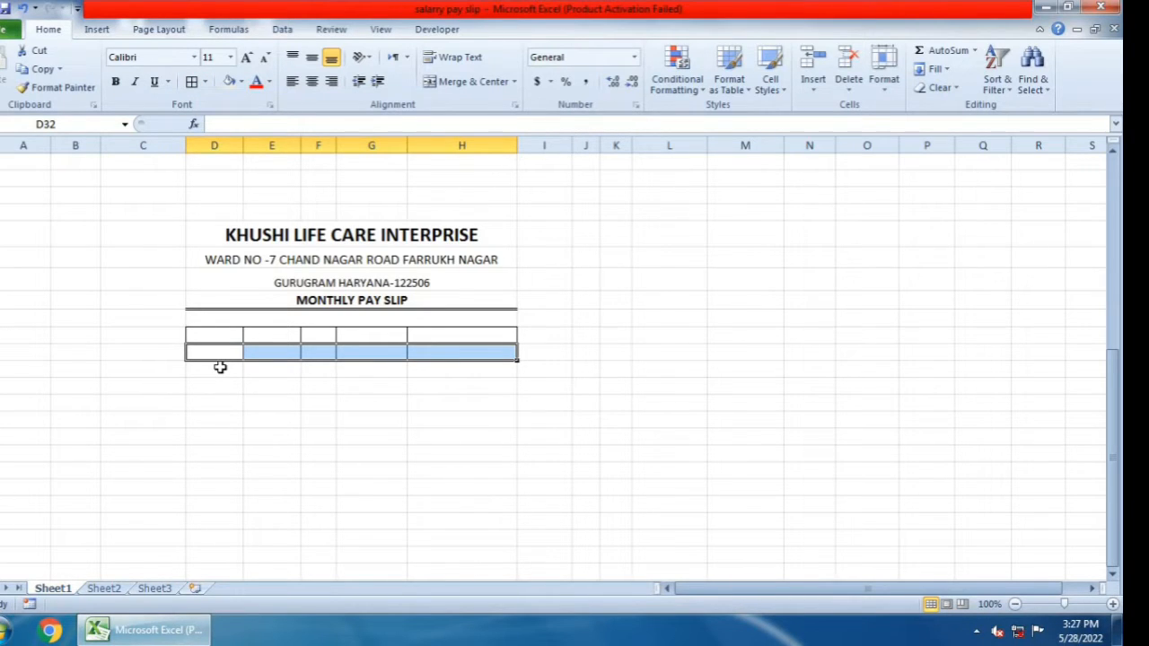
Merge and center cells D33:H33 below the bordered rows
left_click_drag(220, 367, 457, 368)
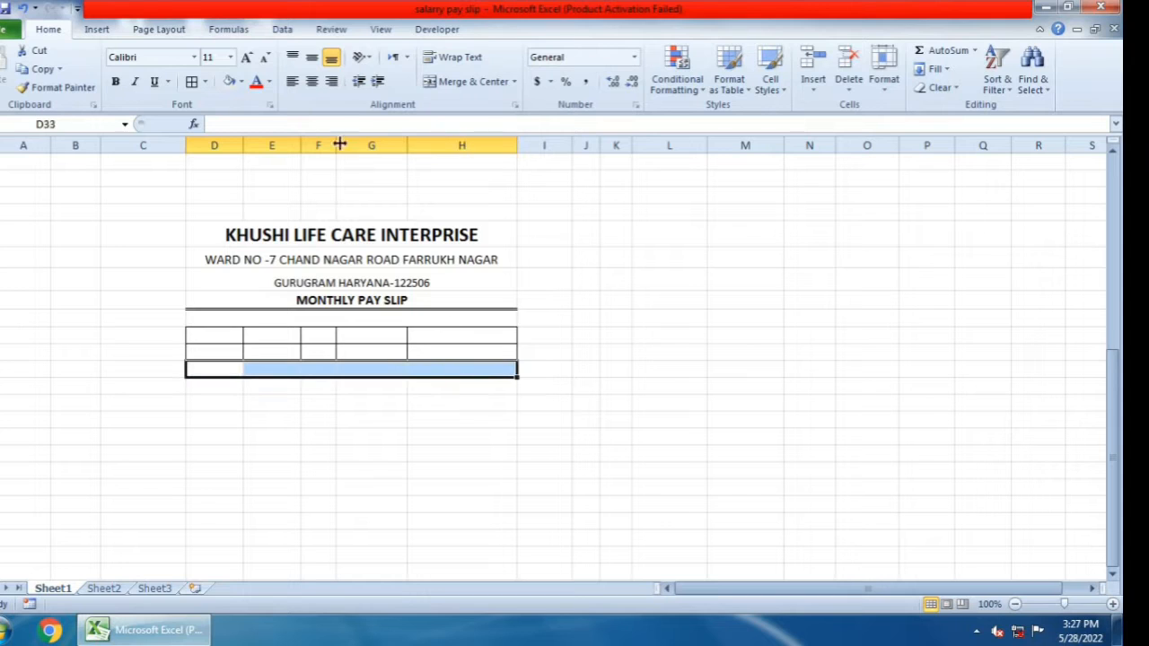
left_click(439, 86)
left_click(232, 458)
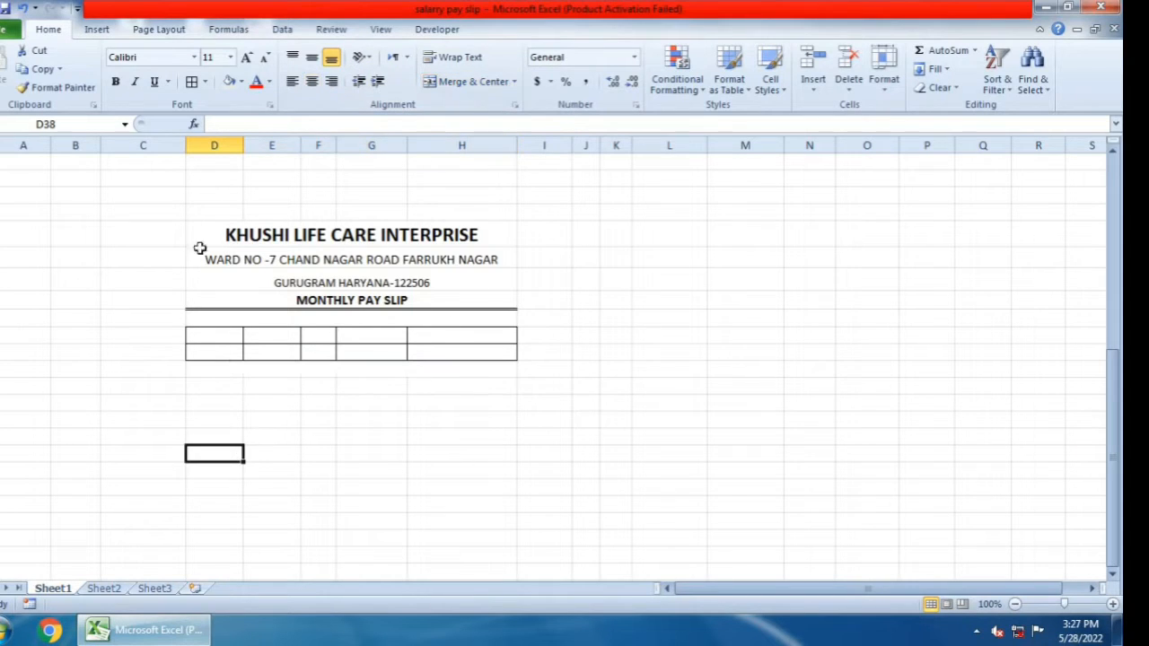
Apply all borders to cells D34:H34 under the merged blank row
left_click_drag(182, 240, 523, 383)
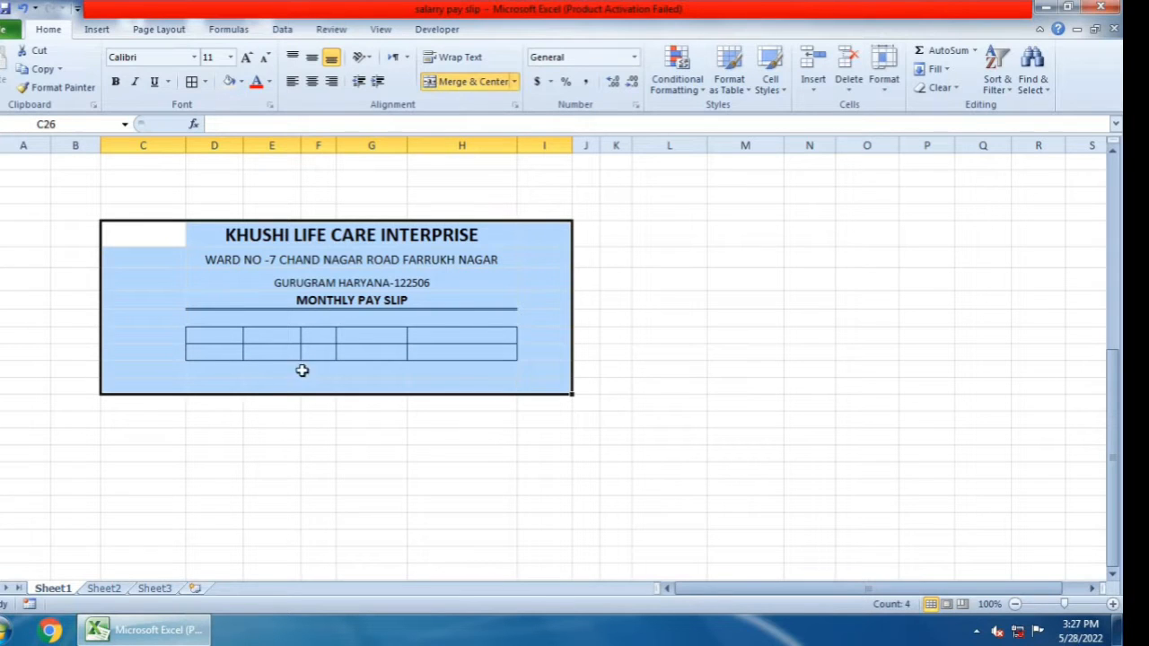
left_click(239, 385)
left_click_drag(226, 397, 462, 432)
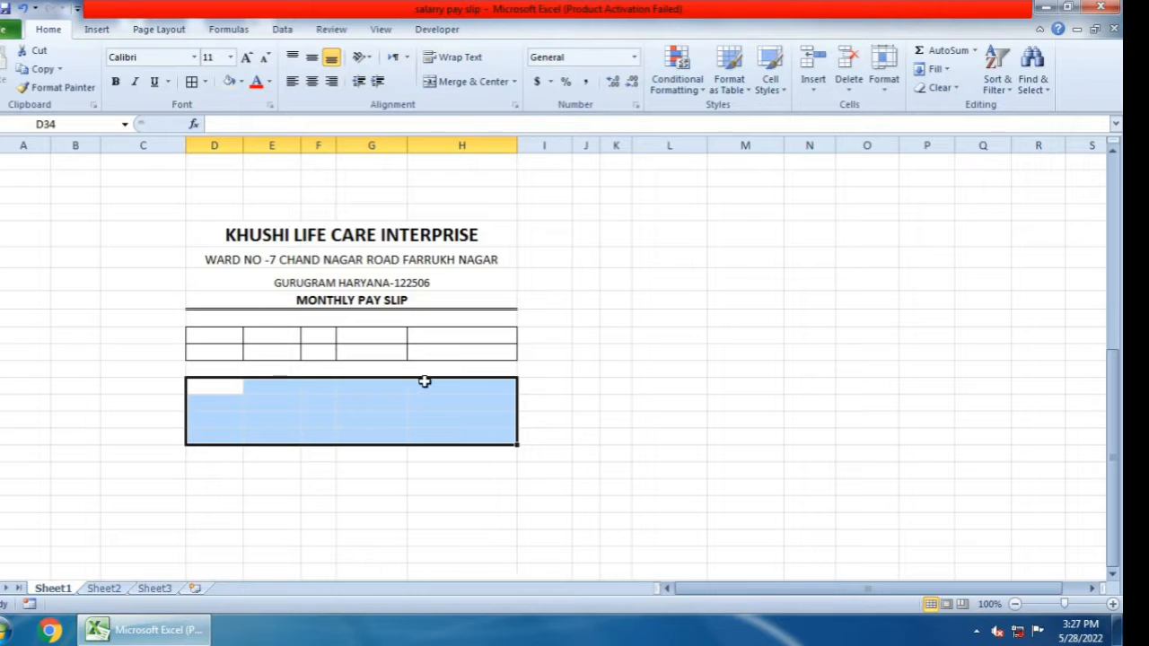
left_click_drag(216, 388, 462, 393)
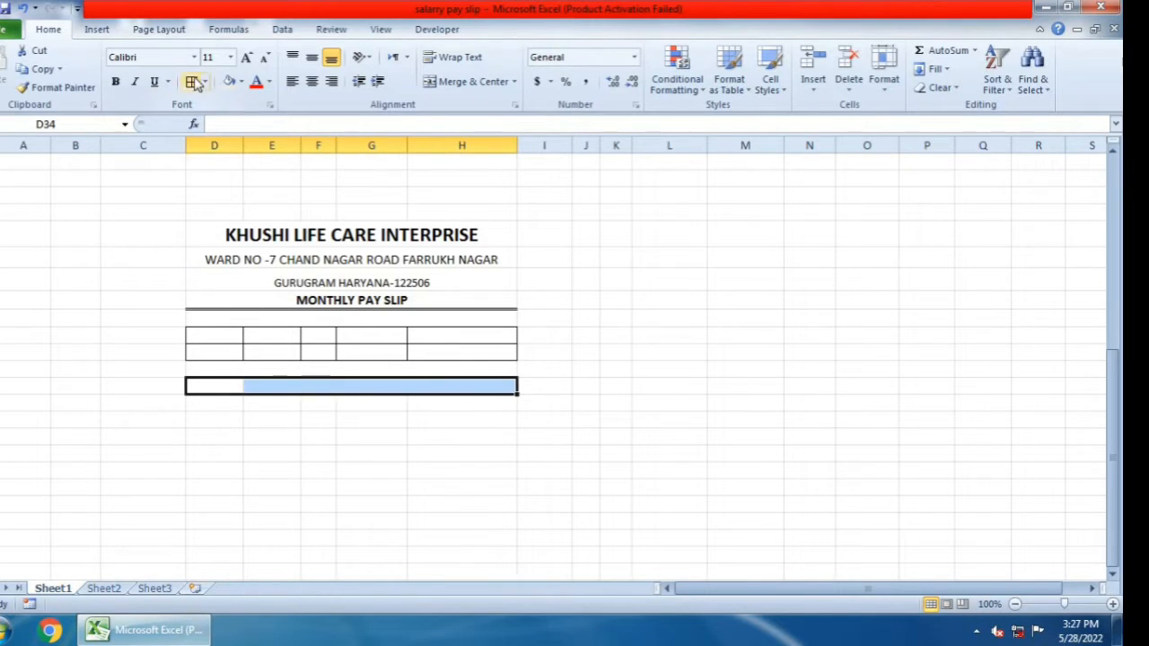
Enter the label EARNING in cell D34, dismissing the Windows color scheme dialog without changing the scheme
left_click(226, 390)
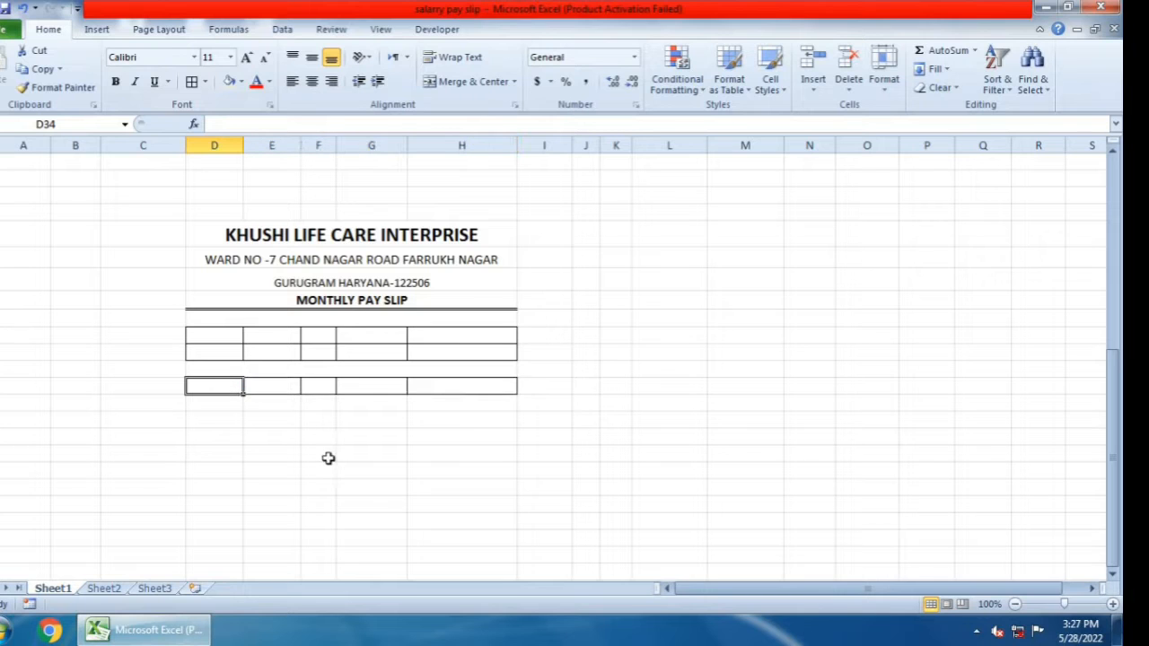
type("E")
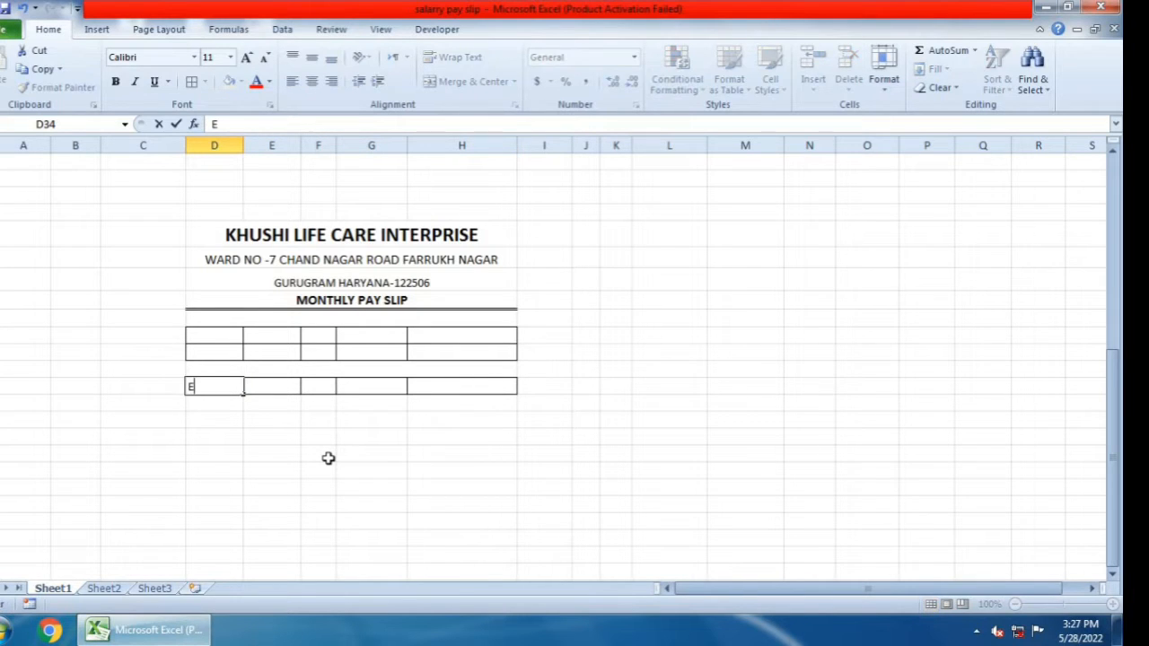
type("AR")
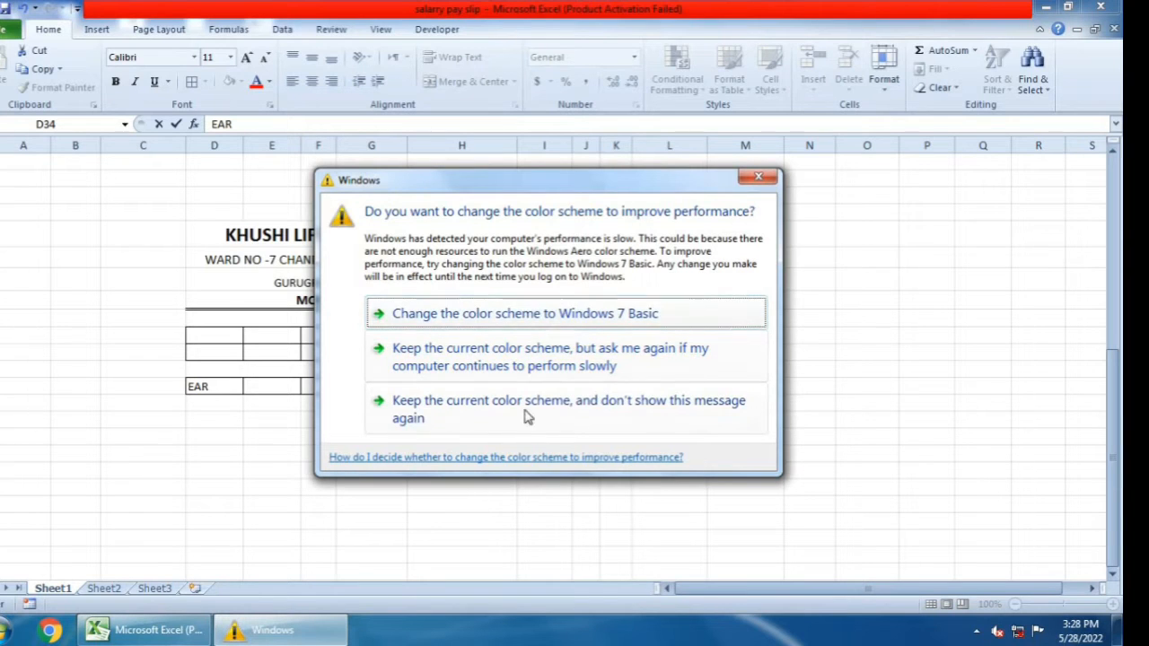
left_click(759, 177)
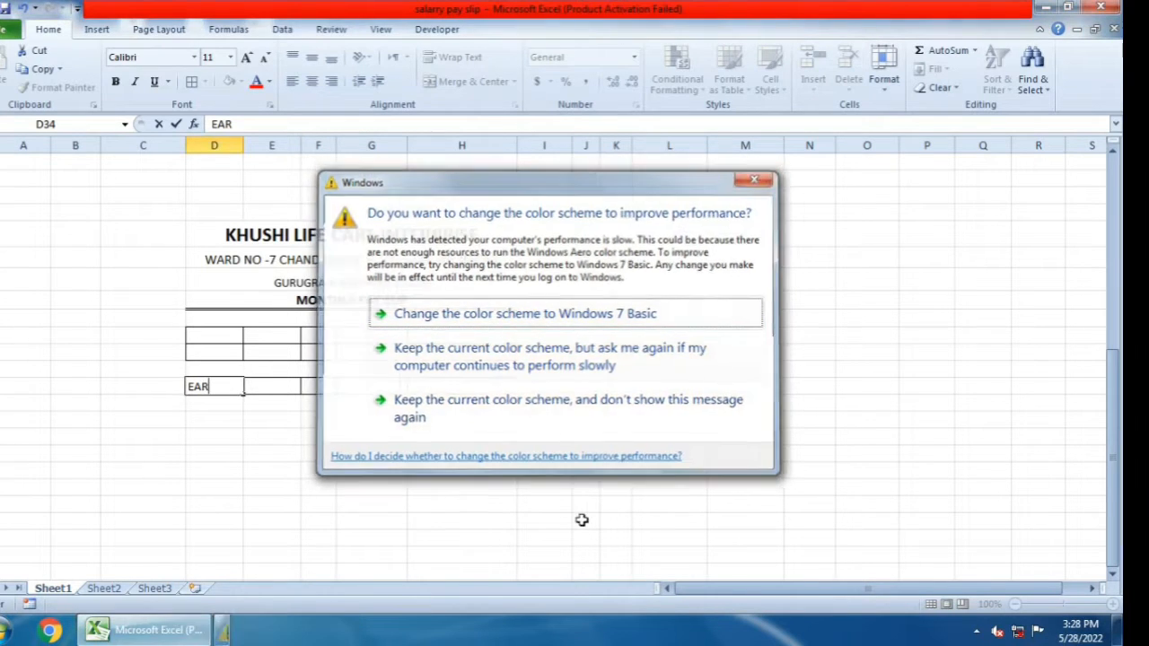
type("NING")
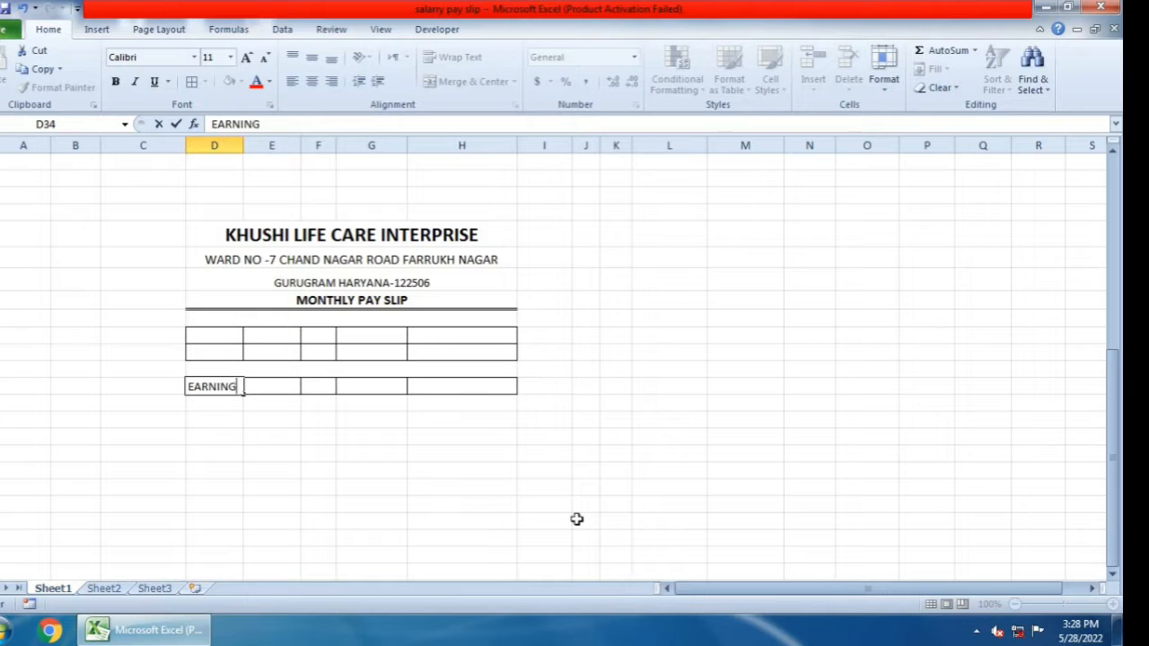
key("Tab")
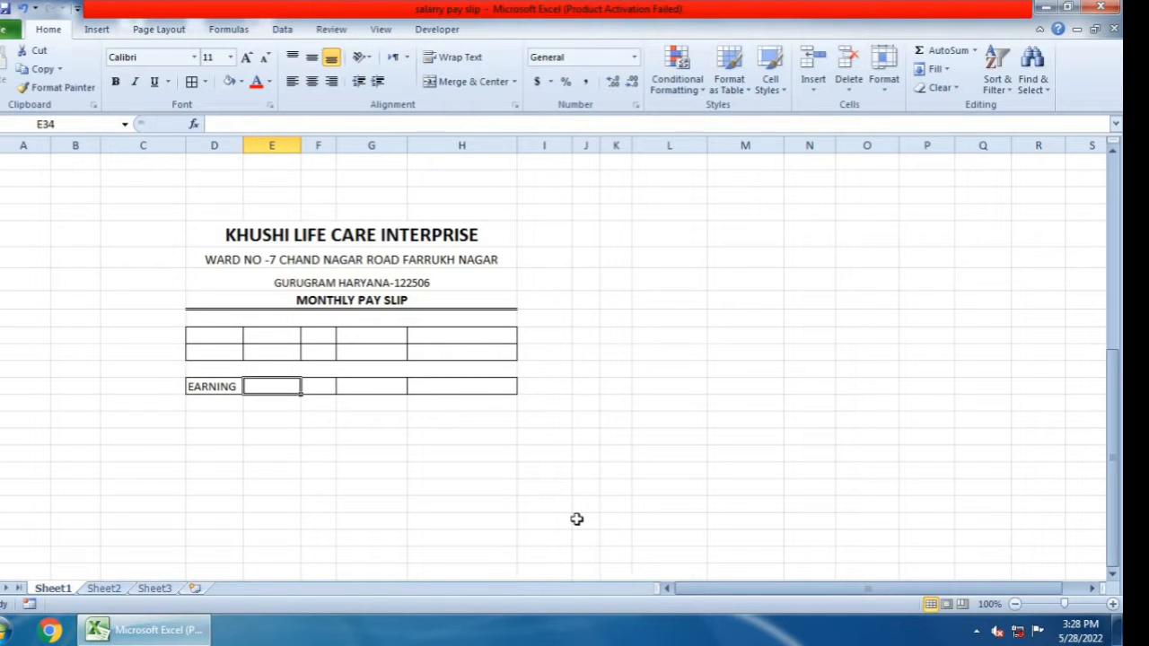
key("Tab")
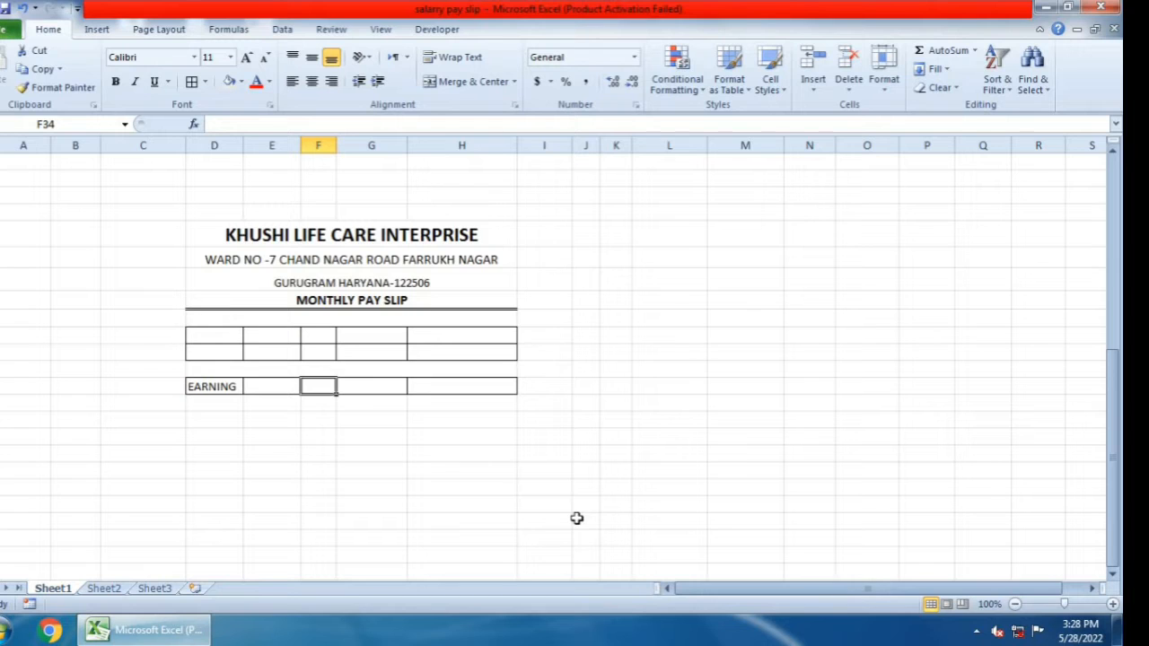
Unmerge the street address in row 27, merge and center it across D27:G27, and widen columns G and F
left_click(238, 252)
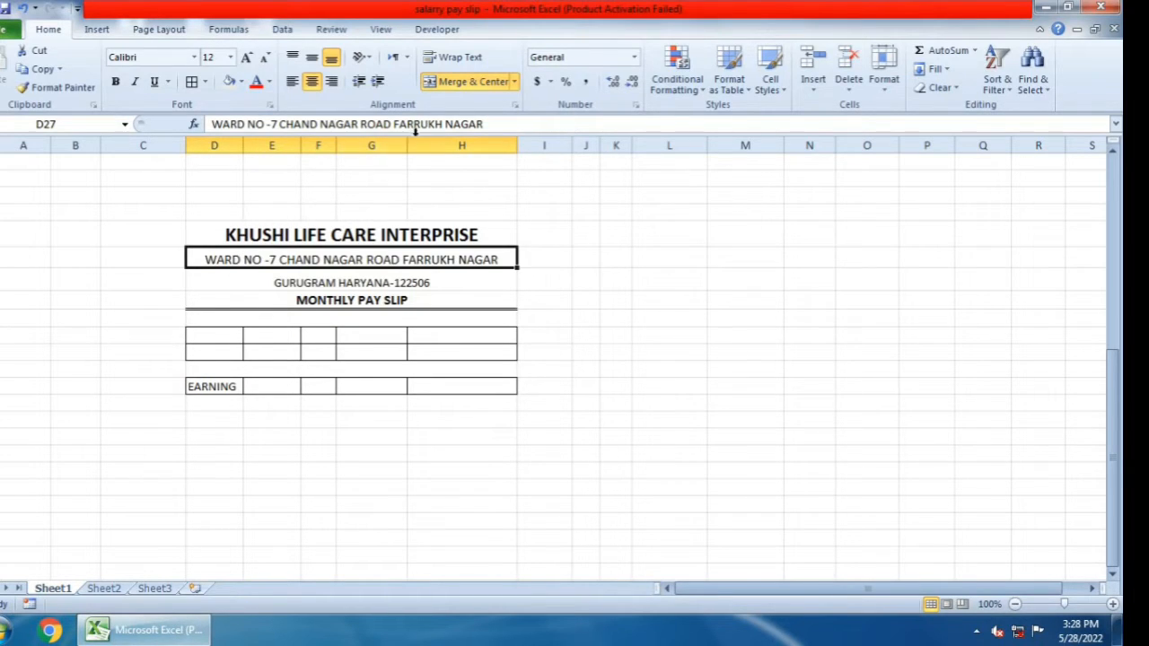
left_click(467, 85)
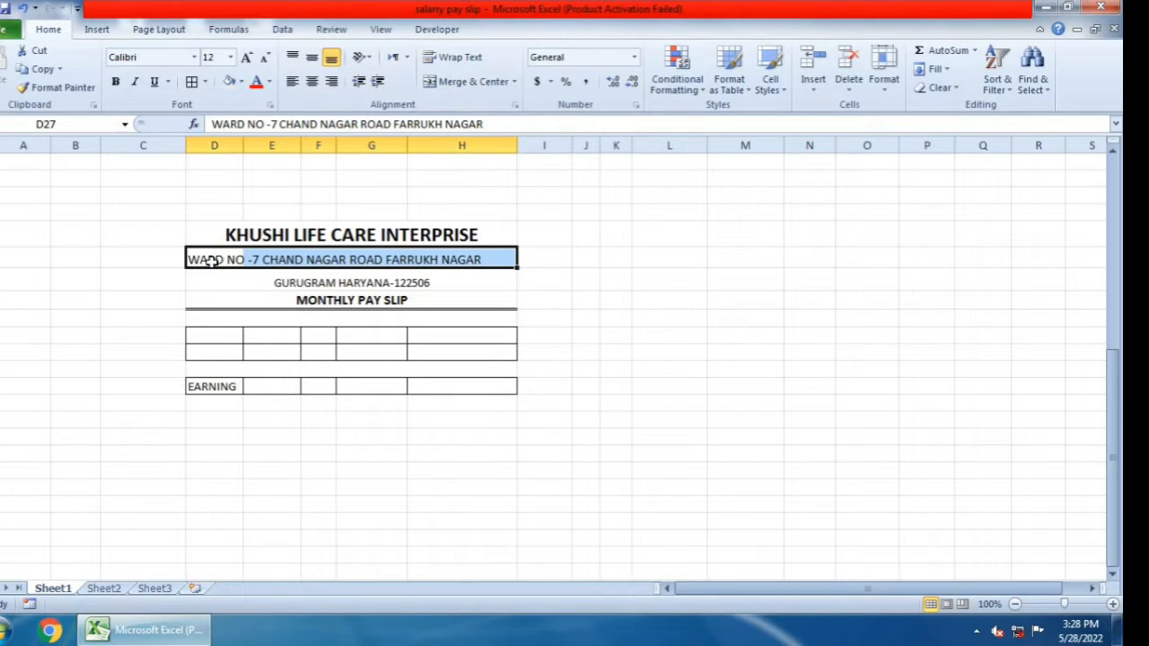
left_click_drag(214, 260, 400, 255)
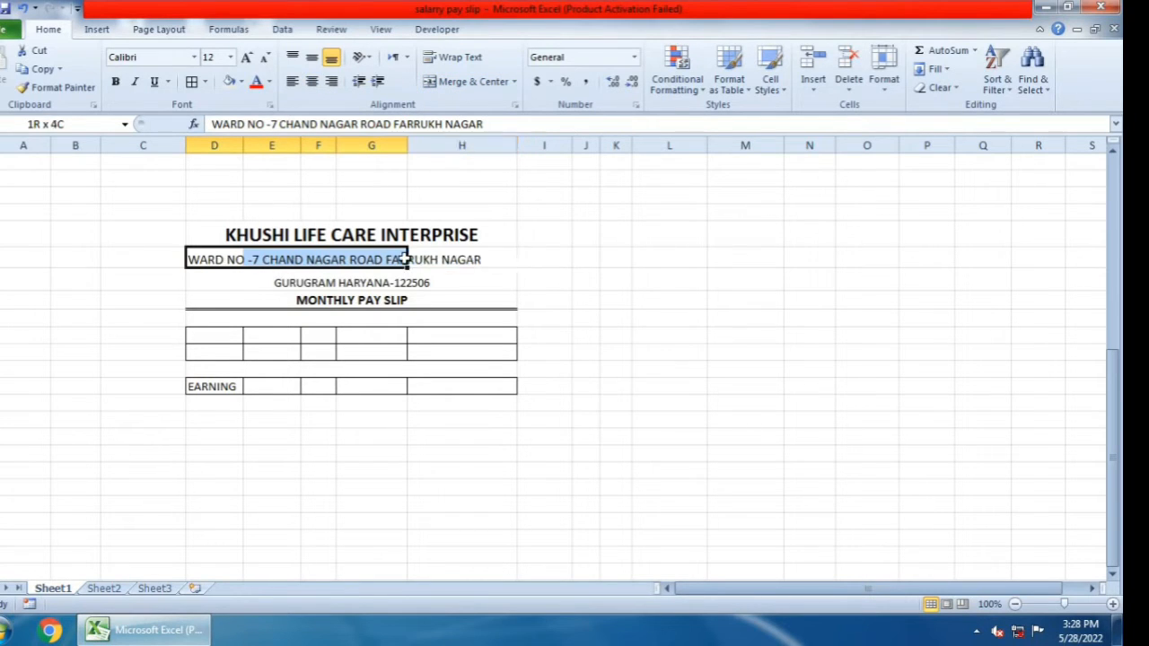
left_click(469, 82)
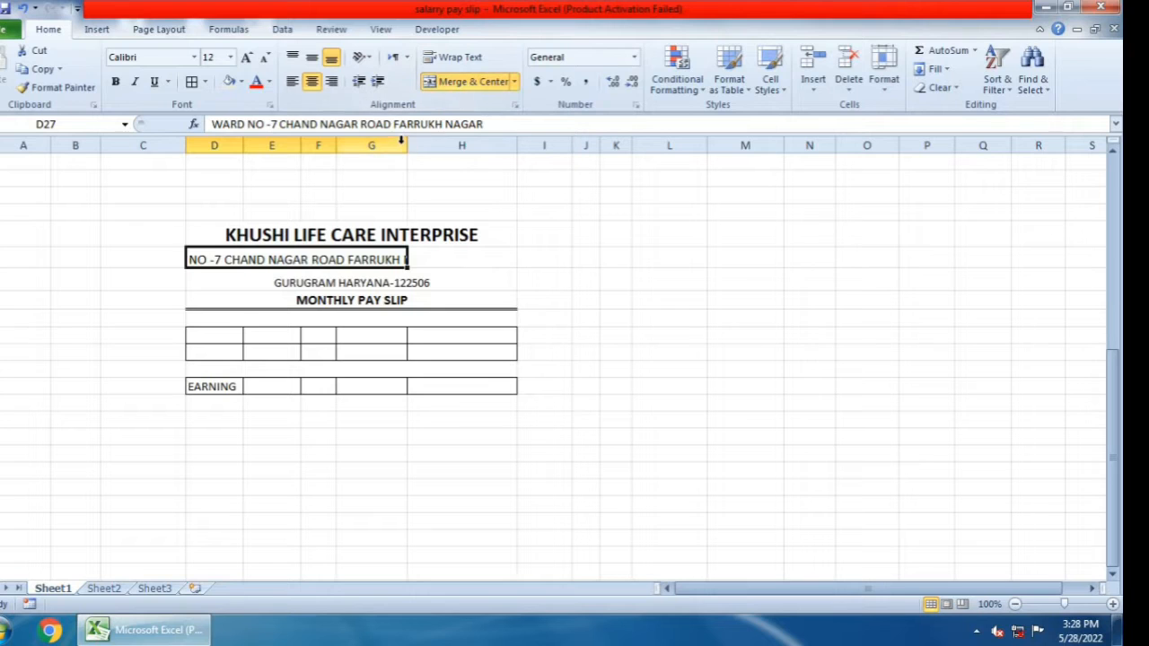
left_click_drag(406, 147, 435, 146)
left_click_drag(336, 147, 359, 146)
Unmerge the KHUSHI LIFE CARE INTERPRISE title in row 26 and merge and center it across D26:G26
left_click(279, 231)
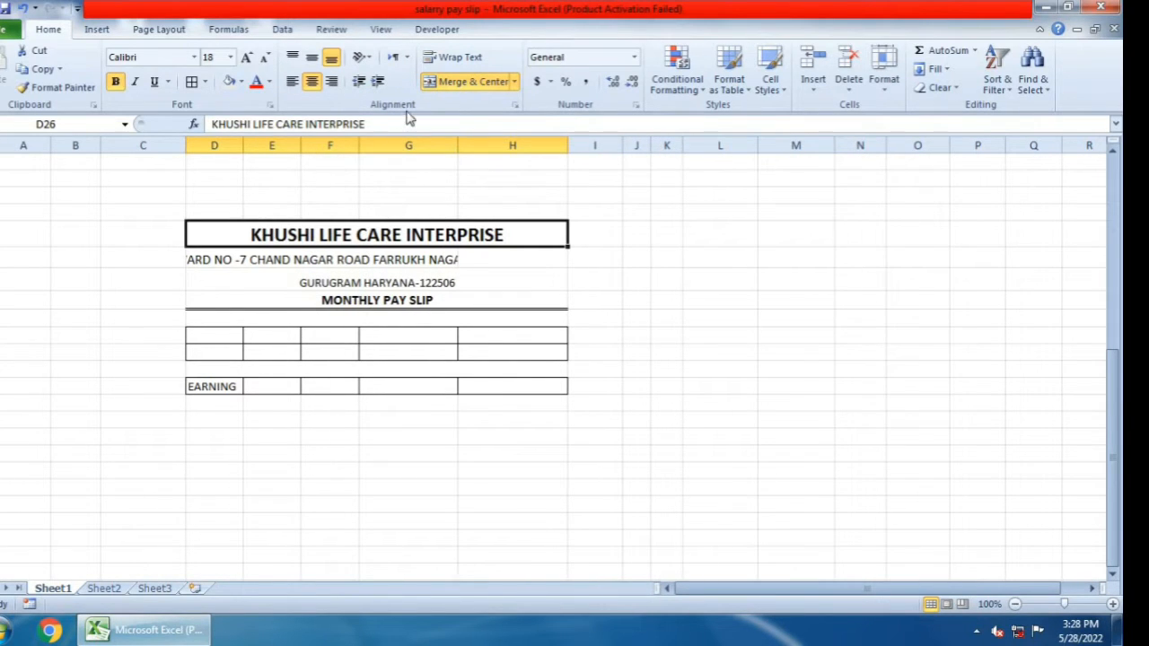
left_click(442, 85)
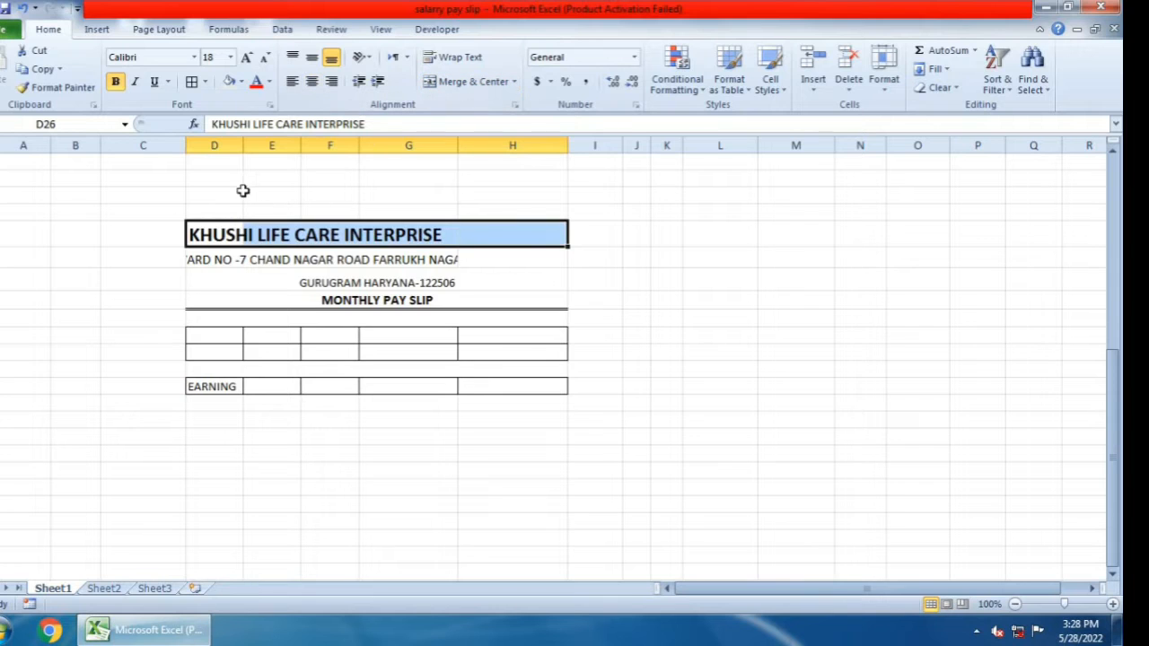
left_click_drag(213, 231, 453, 231)
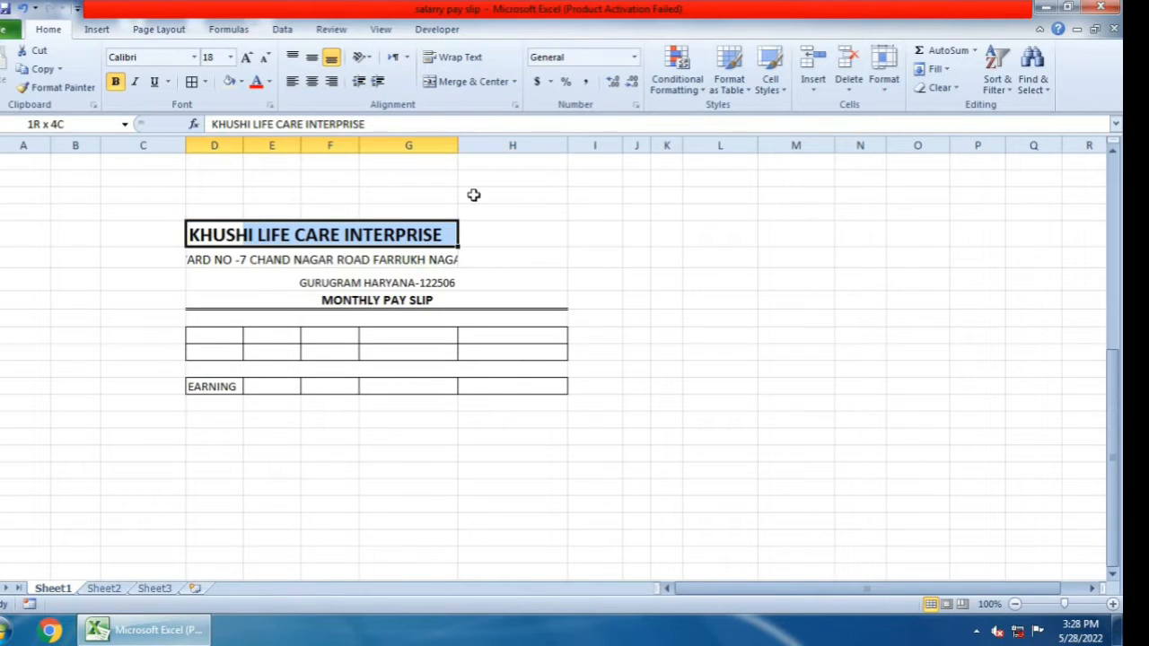
left_click(466, 81)
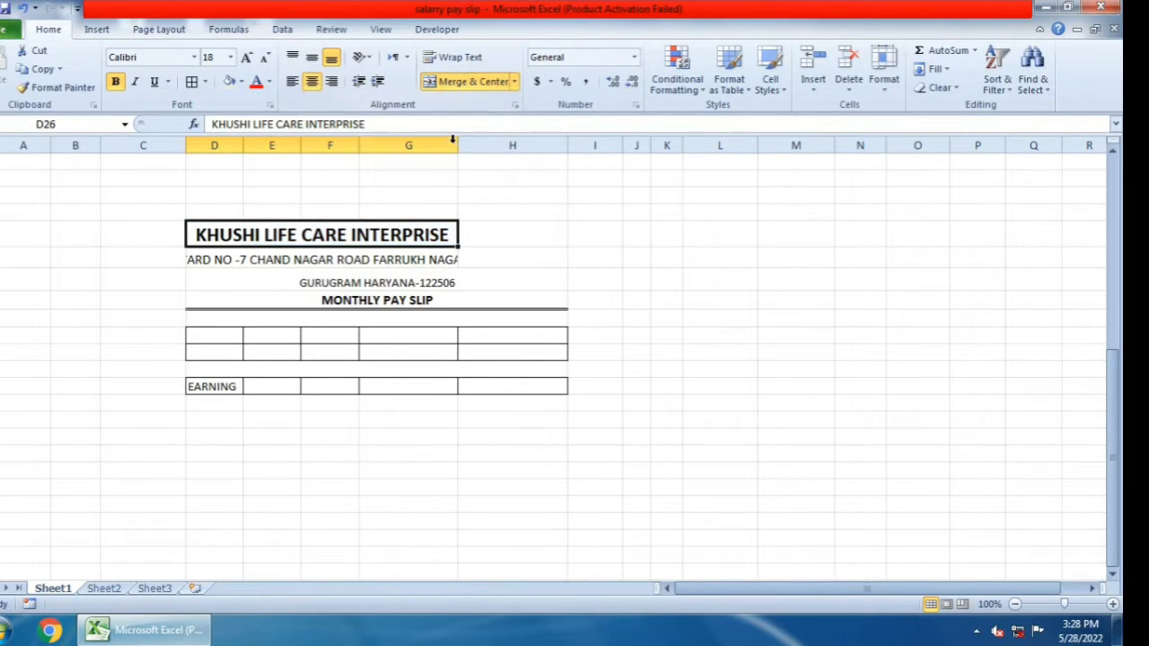
Widen columns G and F further and column E slightly to give the pay slip heading more room
left_click_drag(457, 147, 484, 147)
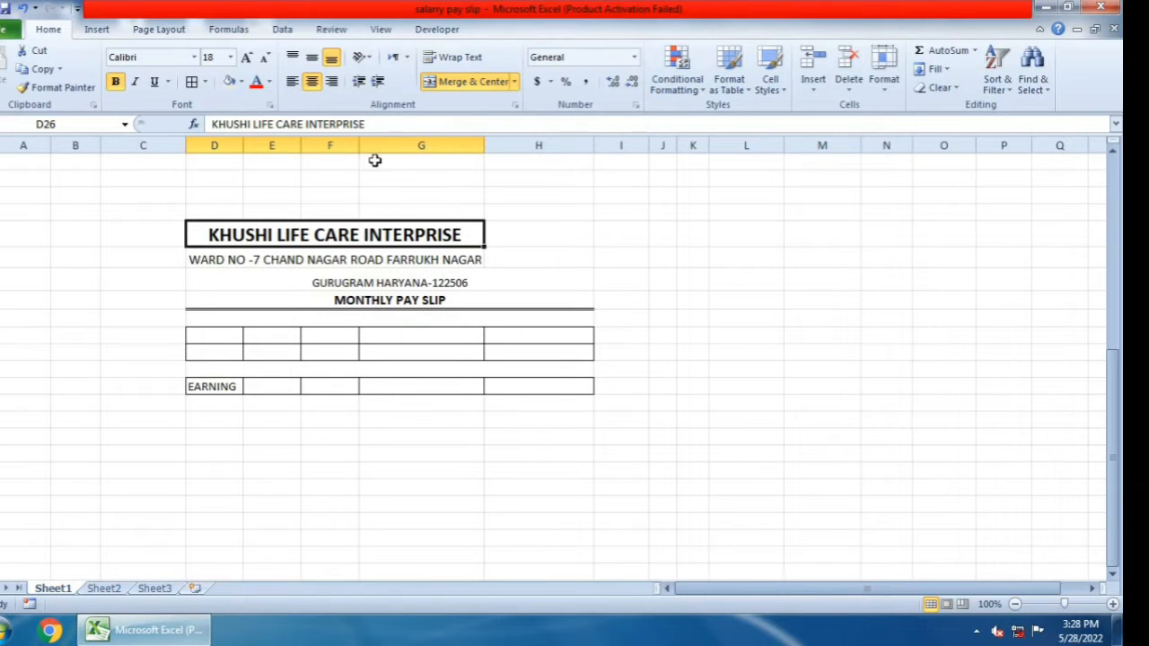
left_click_drag(362, 148, 382, 147)
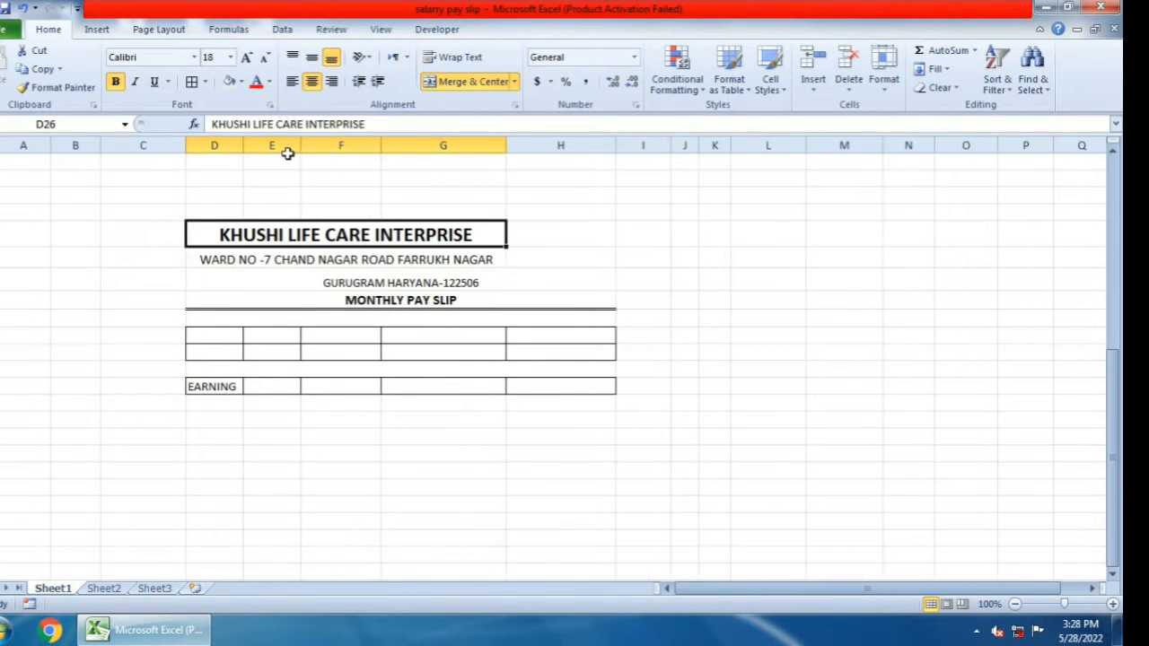
left_click_drag(300, 147, 304, 148)
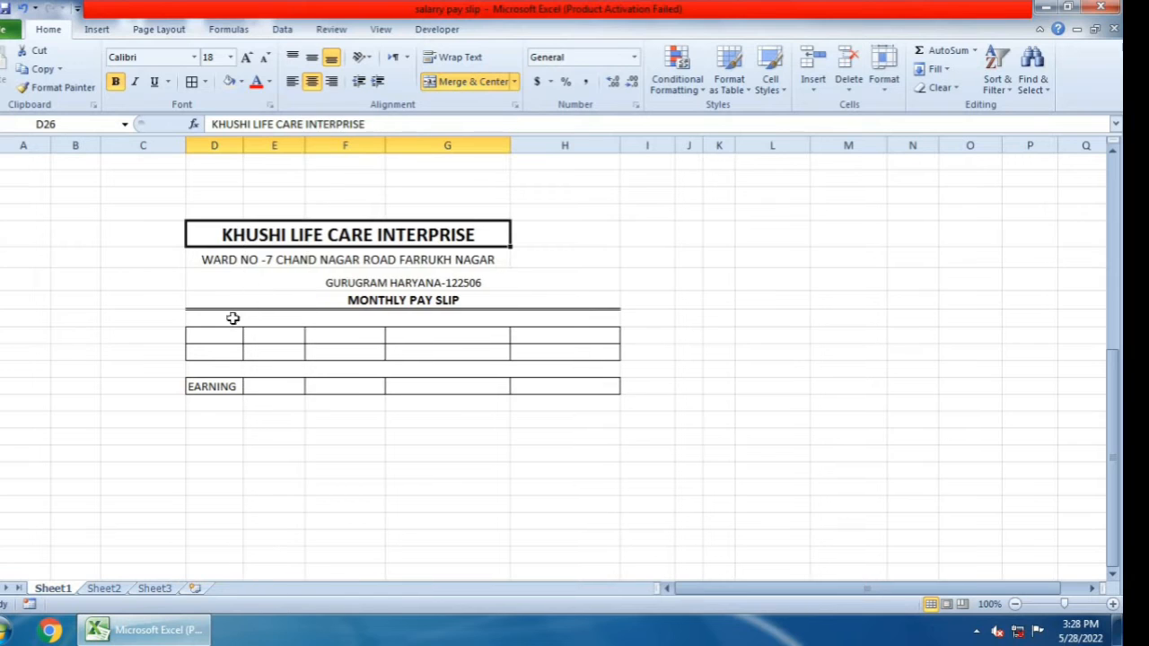
Remove all borders from the pay slip cells D31:H34
left_click_drag(216, 336, 554, 389)
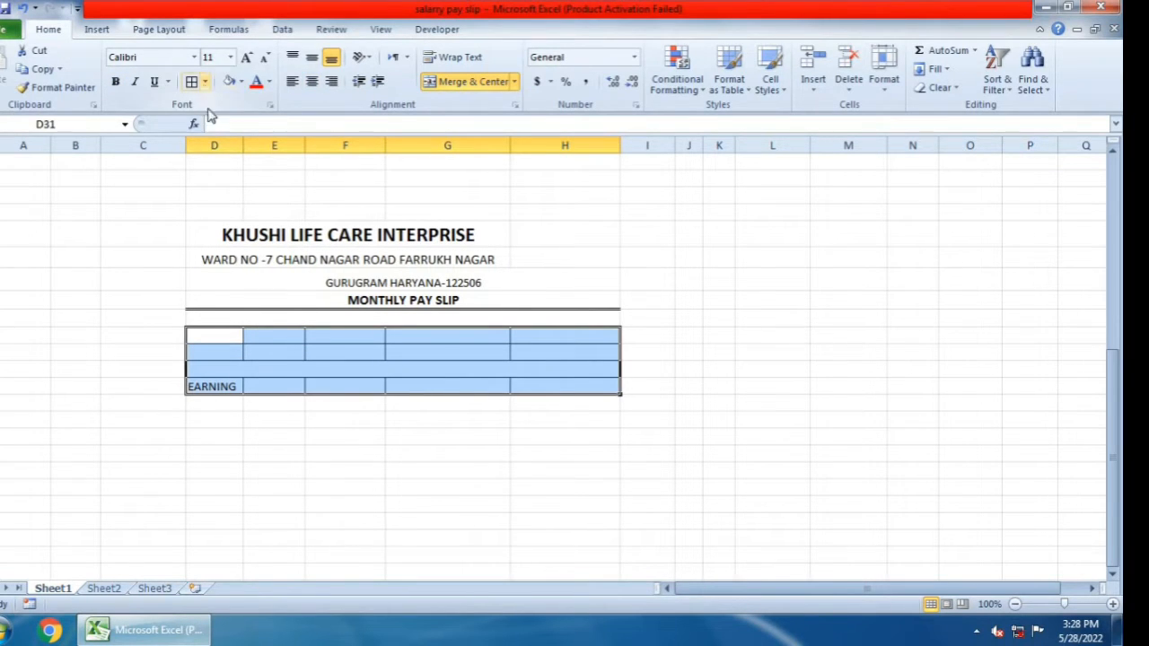
left_click(204, 82)
left_click(224, 195)
left_click(359, 454)
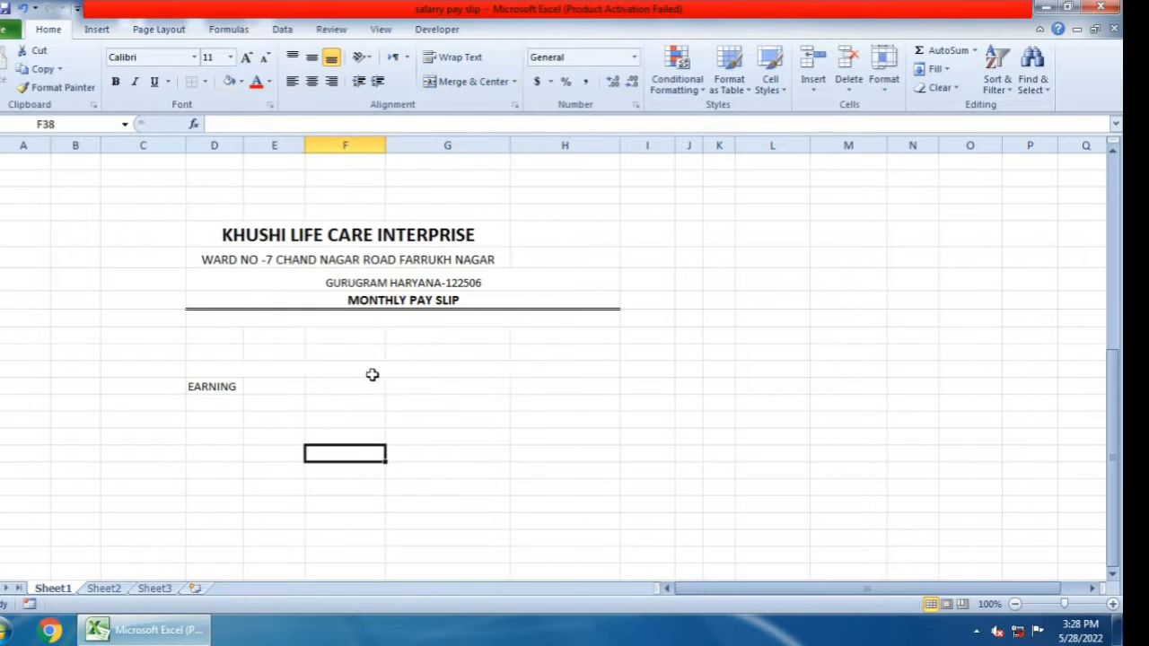
Unmerge the city and postal code line in row 28 and merge and center it across D28:G28
left_click(285, 283)
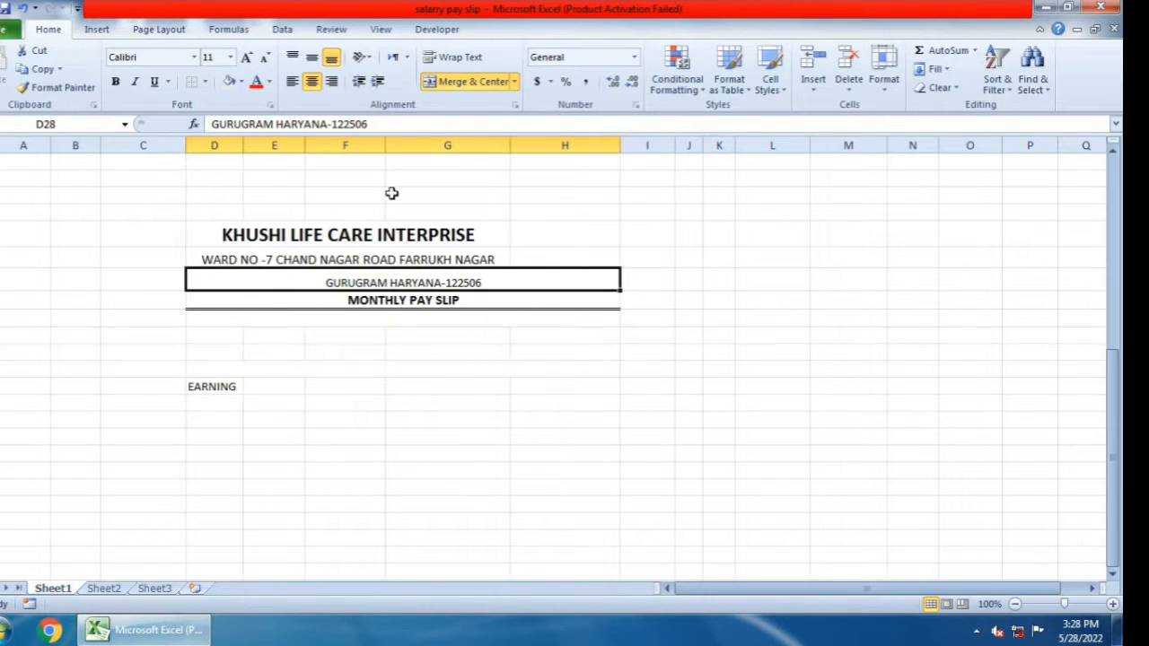
left_click(473, 81)
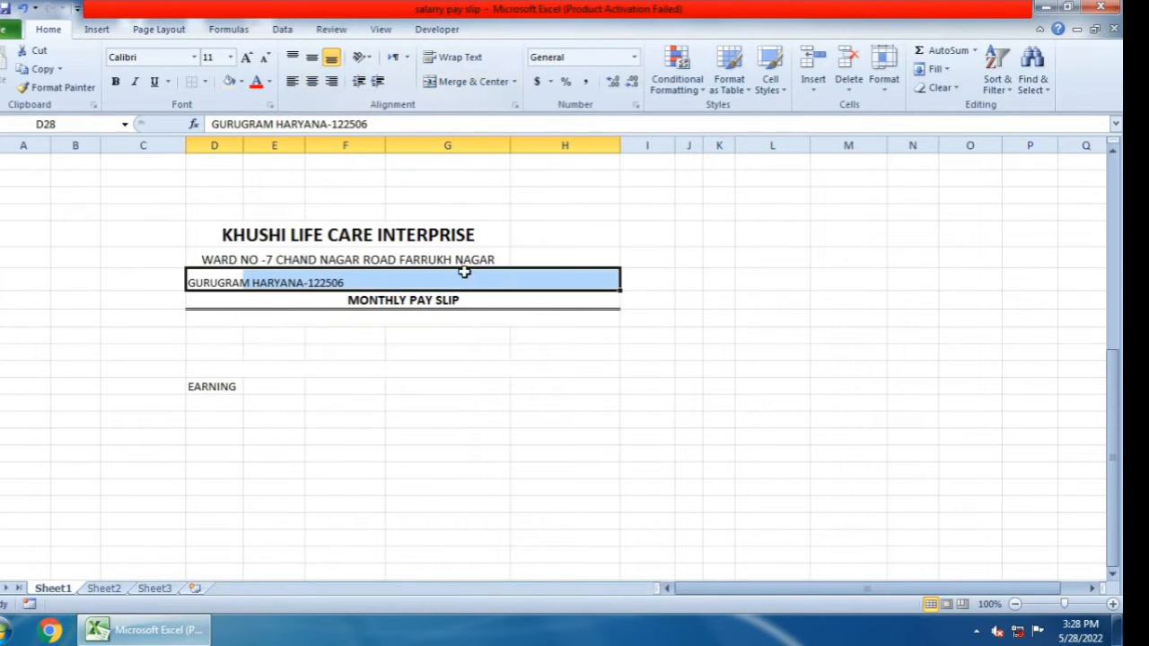
key("shift+Left")
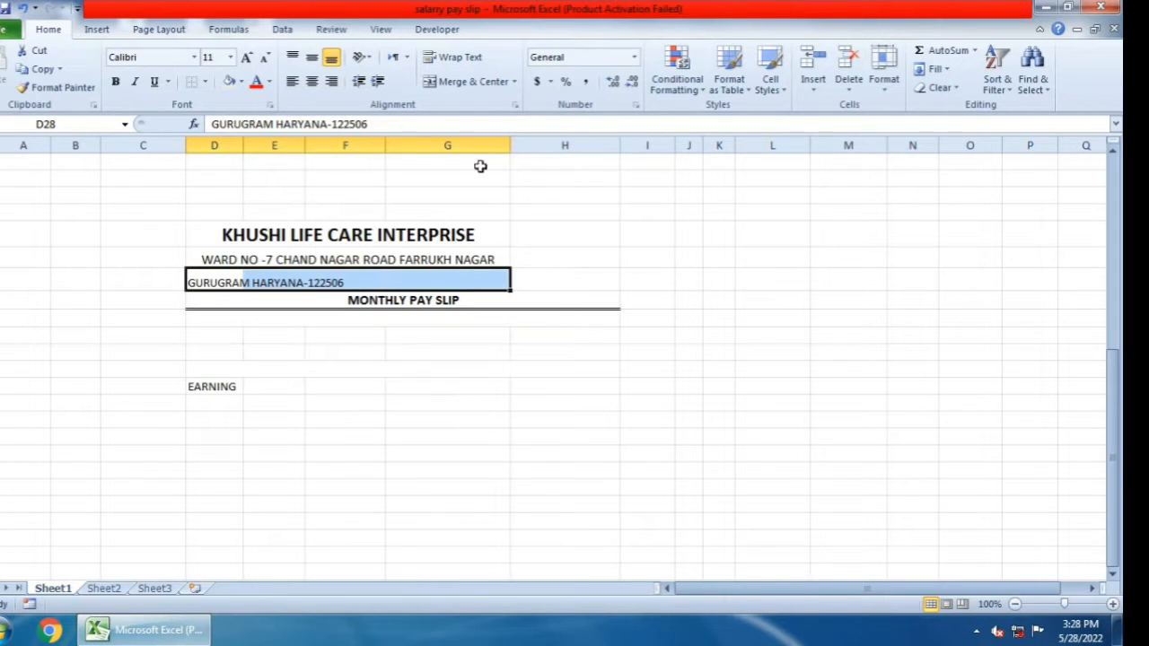
left_click(459, 81)
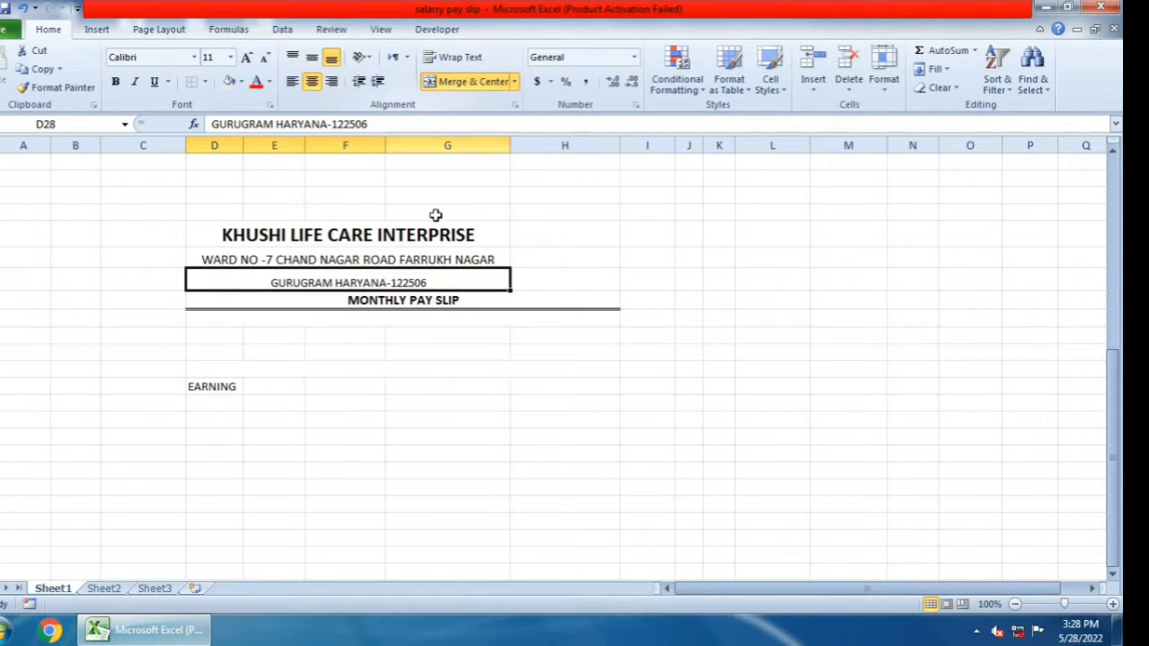
Unmerge the MONTHLY PAY SLIP line in row 29 and replace the border on D29:G29 with a bottom double border
left_click(356, 300)
left_click(448, 90)
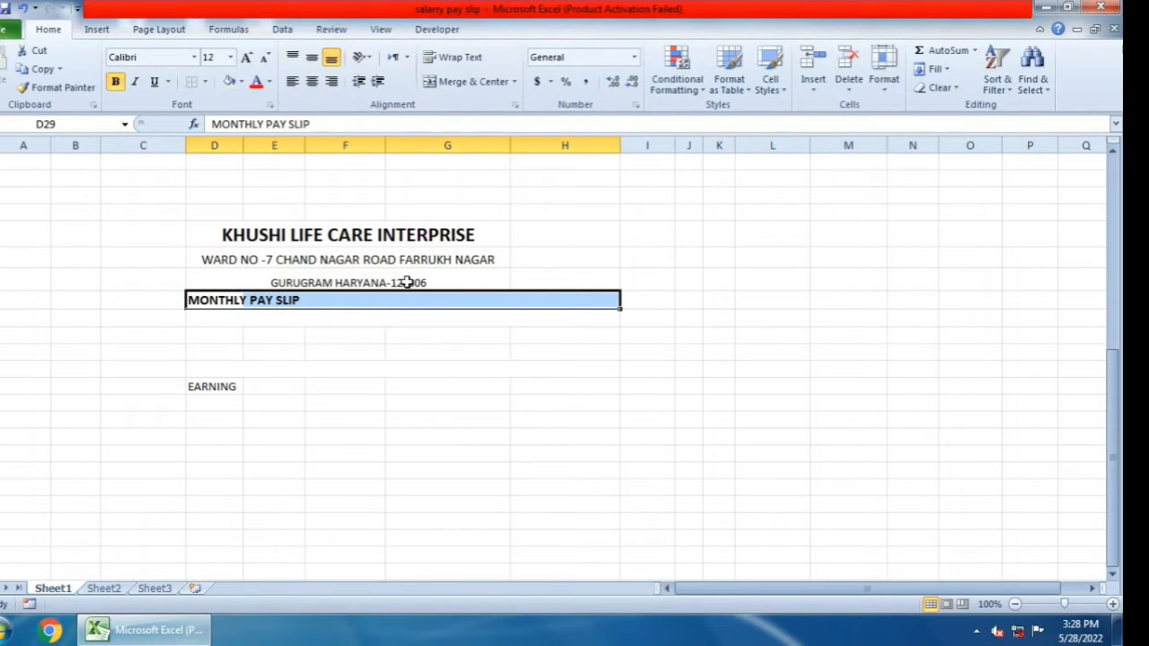
key("shift+Left")
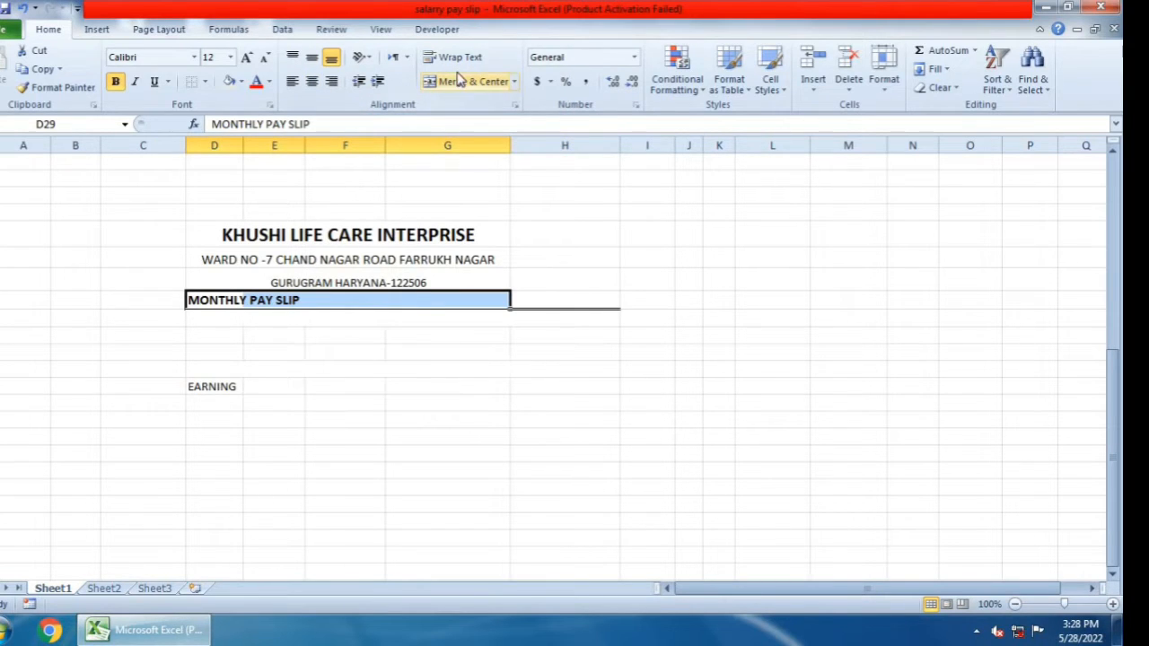
left_click(206, 83)
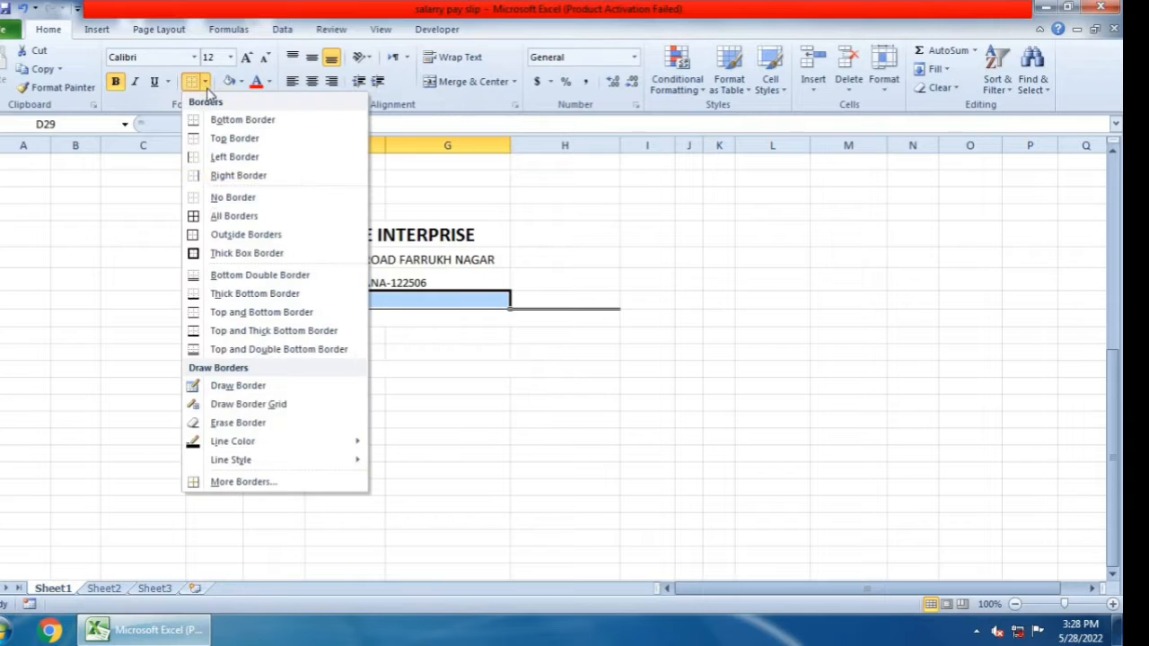
left_click(215, 197)
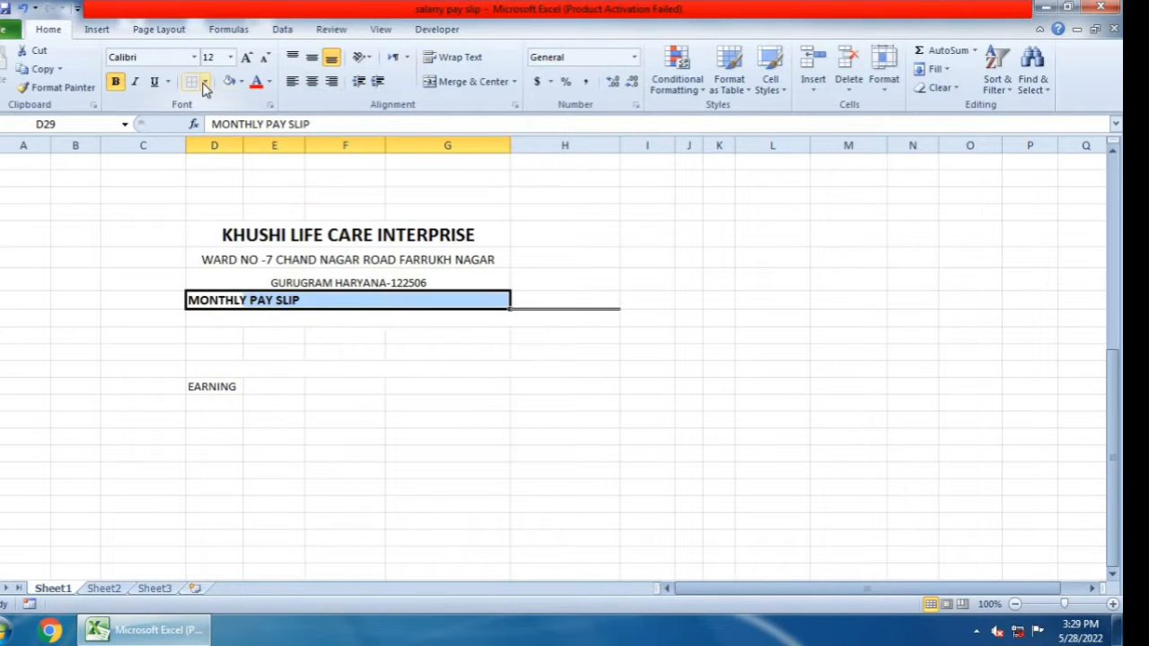
left_click(205, 82)
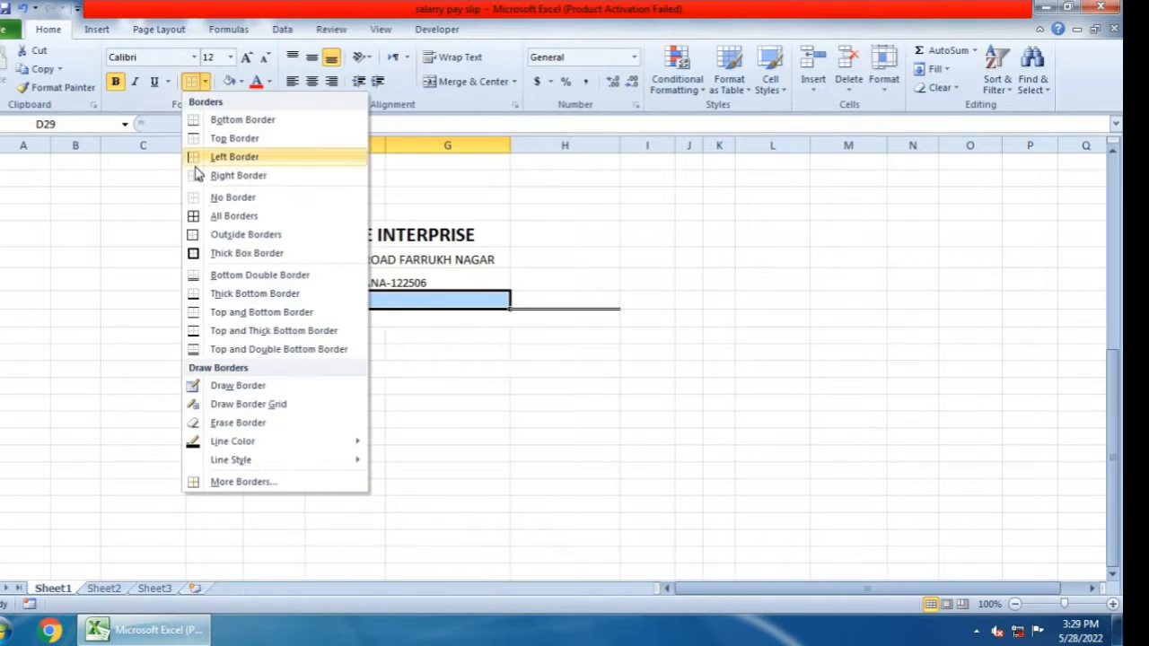
left_click(208, 276)
Remove the leftover double border from cell H29
left_click(534, 299)
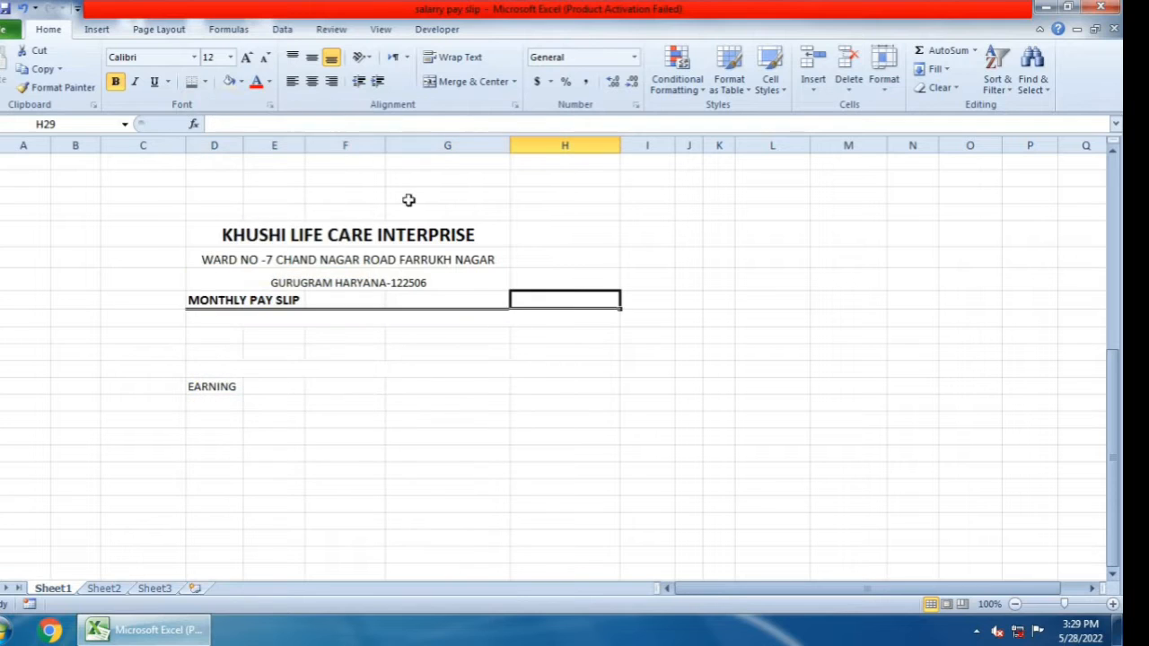
left_click(206, 82)
left_click(495, 403)
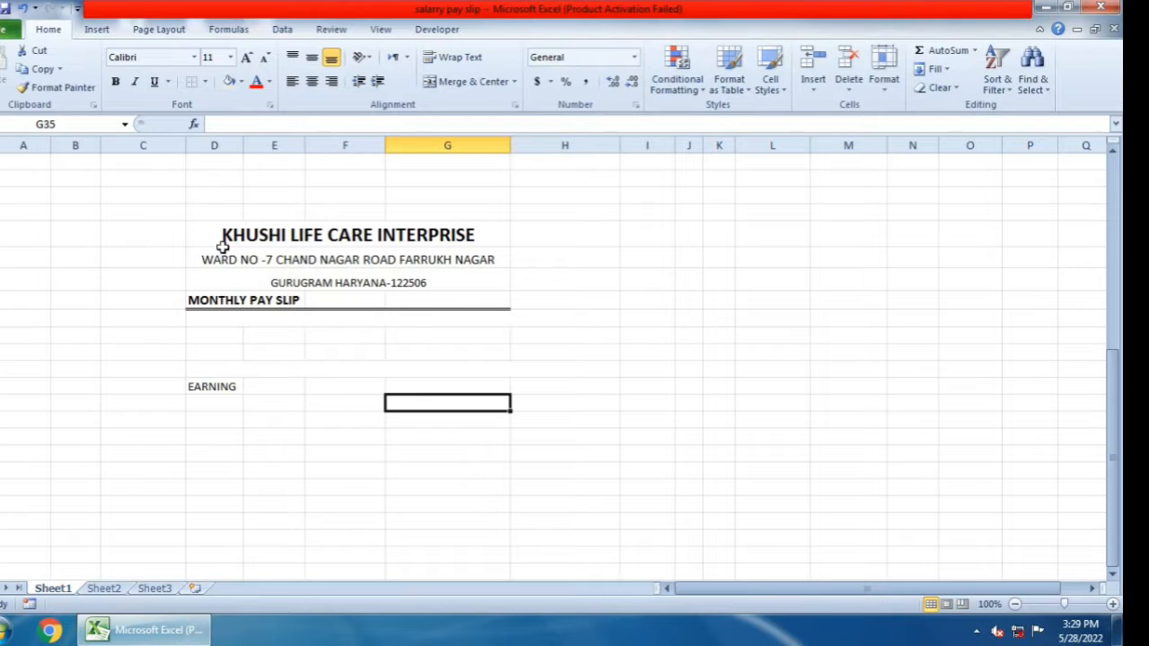
Center-align the pay slip heading lines in D26:G29
left_click_drag(217, 237, 351, 299)
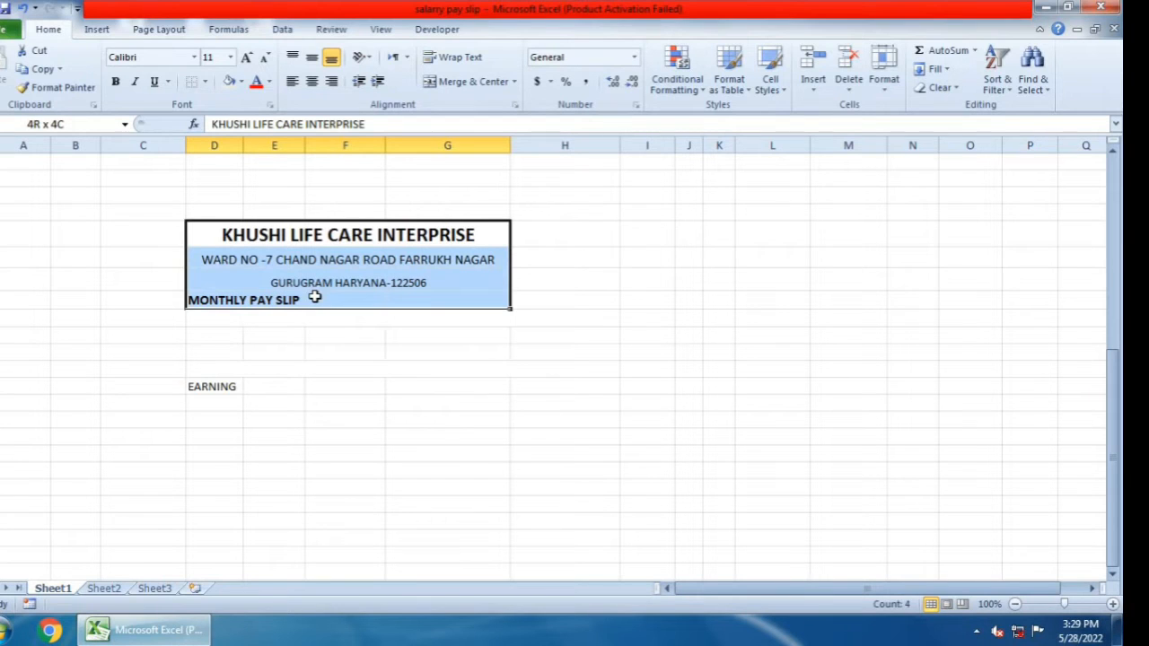
left_click(315, 82)
left_click(316, 82)
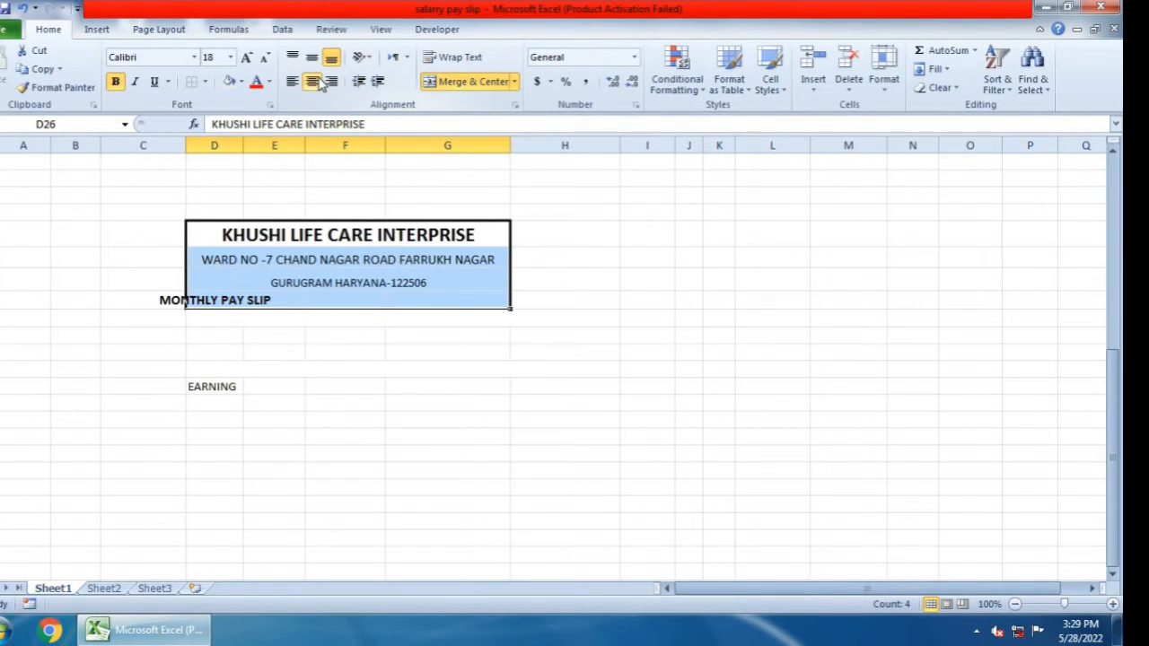
left_click(273, 439)
Merge and center the MONTHLY PAY SLIP line across D29:G29
left_click_drag(229, 302, 423, 302)
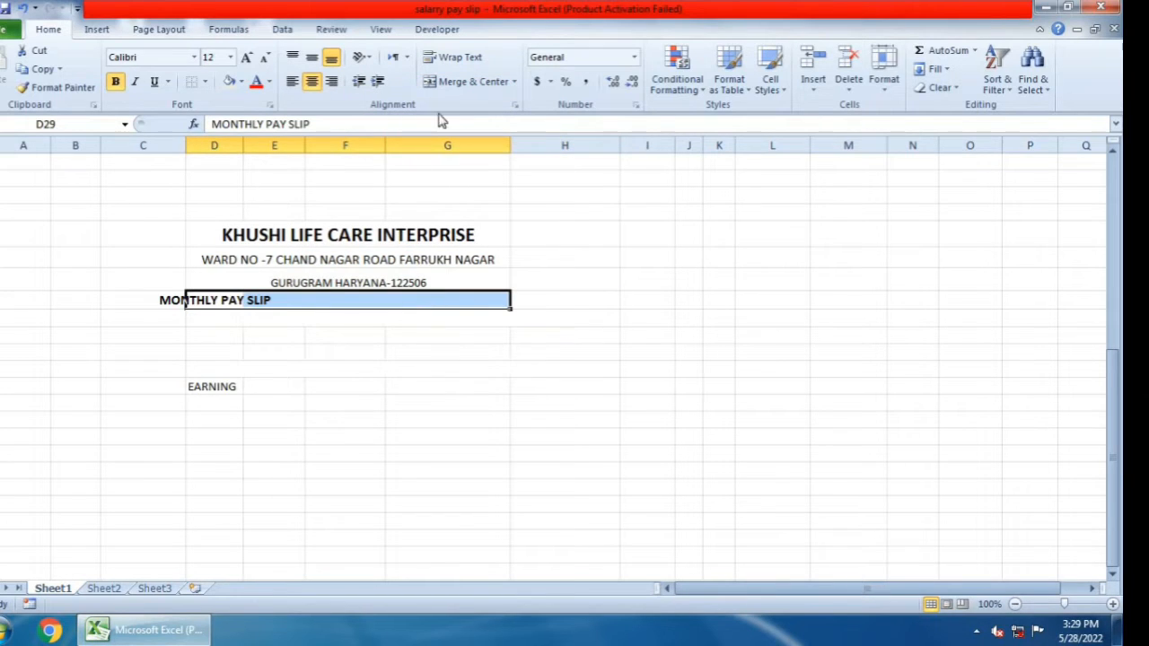
left_click(449, 83)
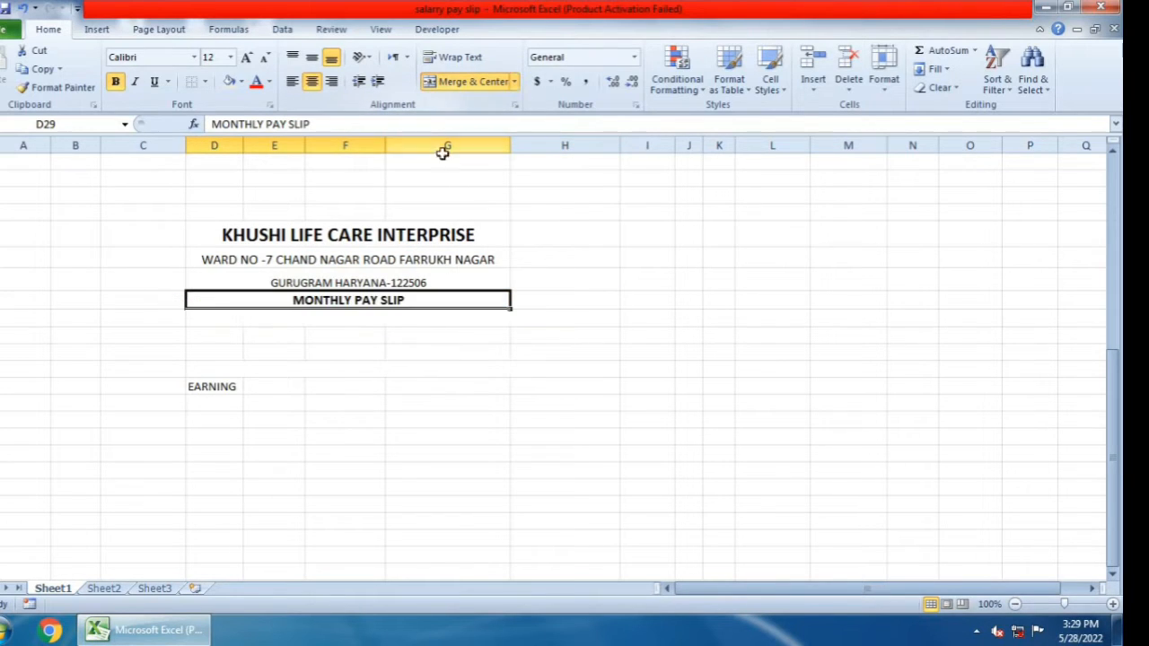
left_click(328, 406)
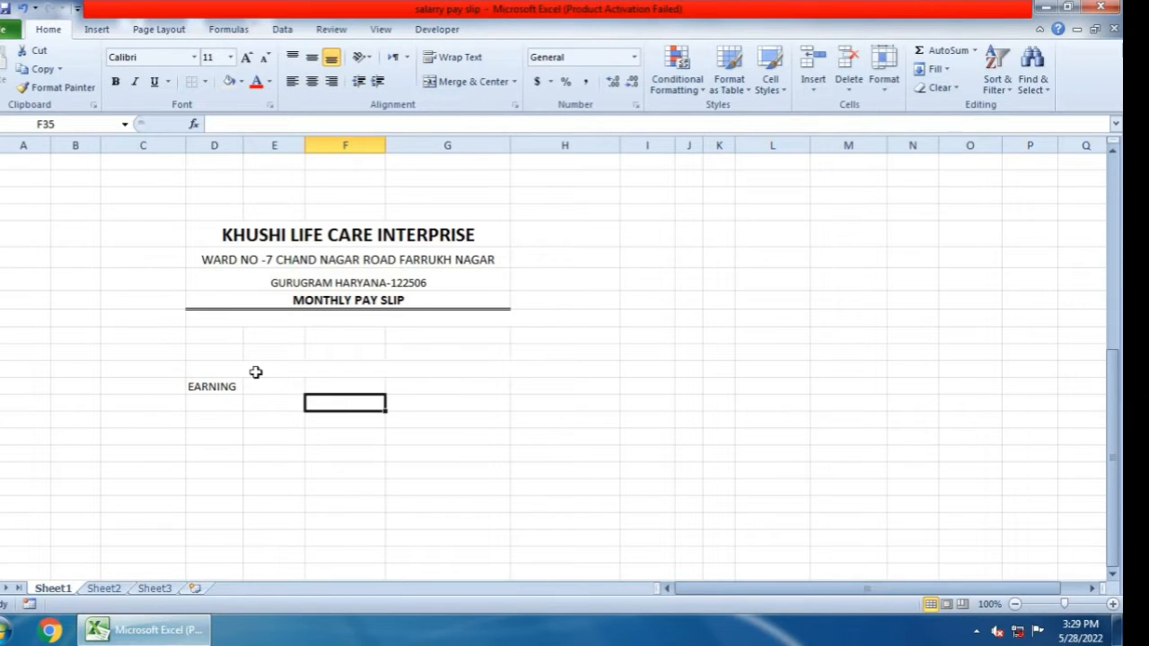
Apply all borders to the empty block D31:G32 and to the EARNING row D34:G34
left_click_drag(224, 347, 418, 332)
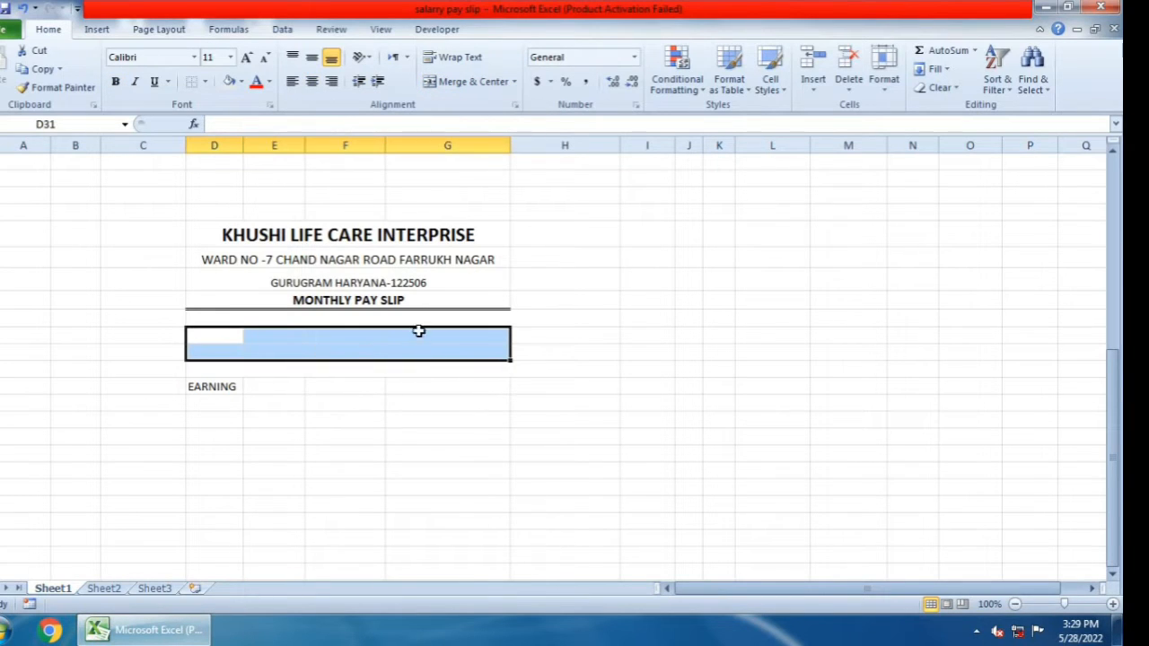
left_click(206, 83)
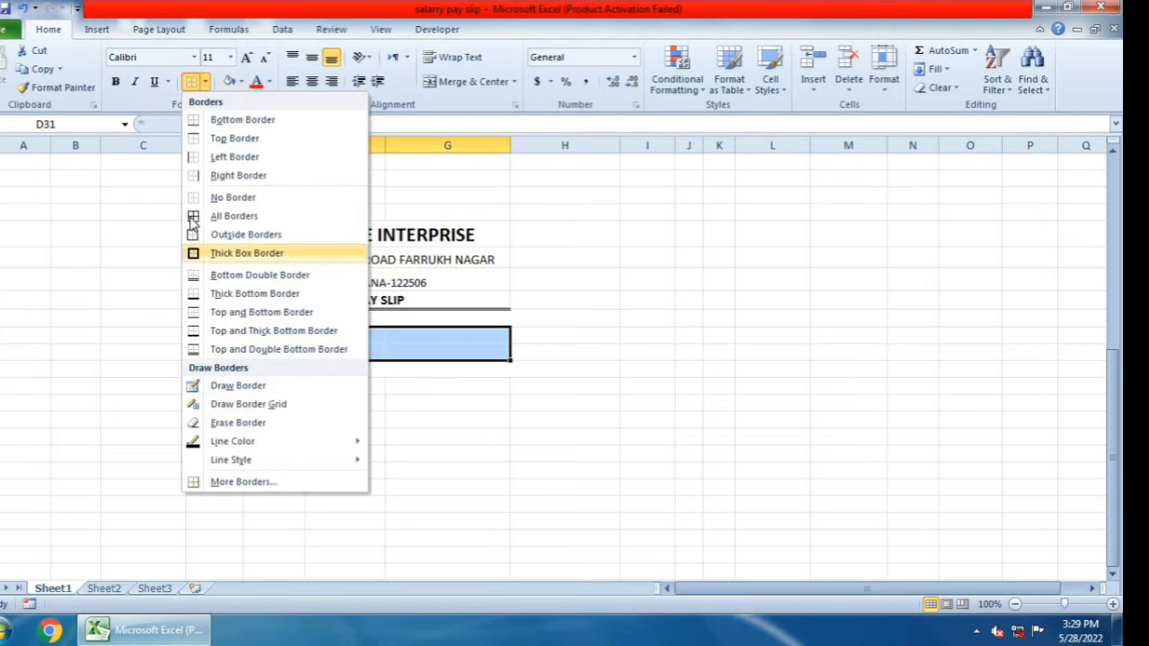
left_click(226, 214)
left_click(326, 432)
left_click_drag(224, 387, 447, 386)
left_click(192, 82)
left_click(345, 453)
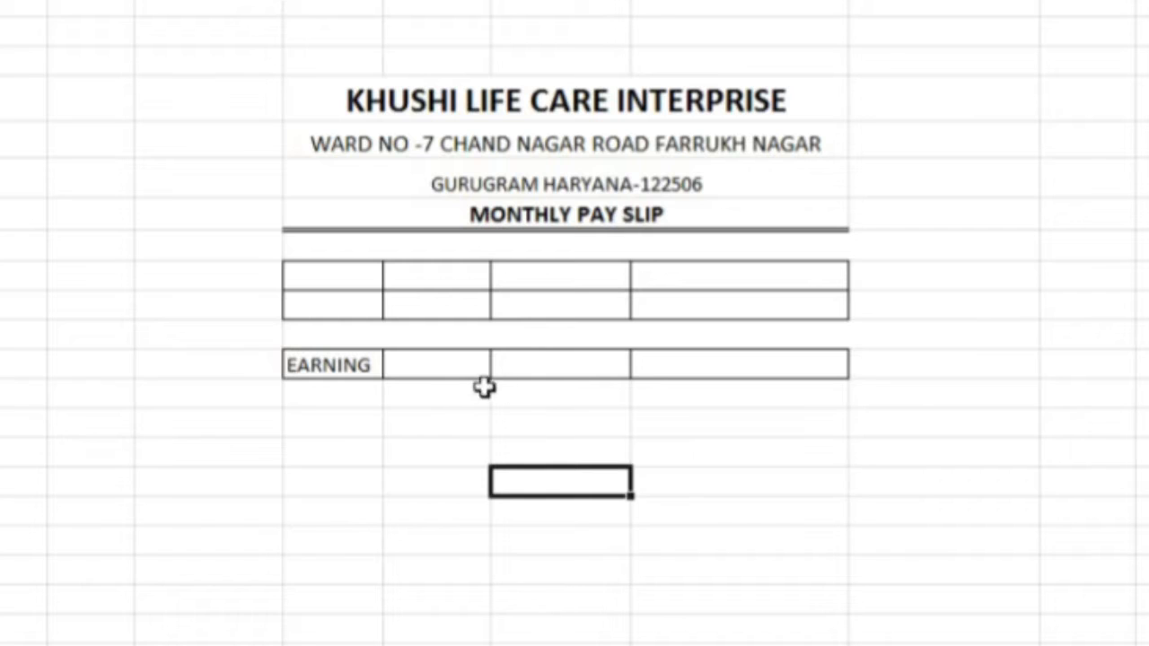
Widen column F slightly and enter the heading DEDUCTIONS in F34, on the same row as EARNING
left_click(558, 364)
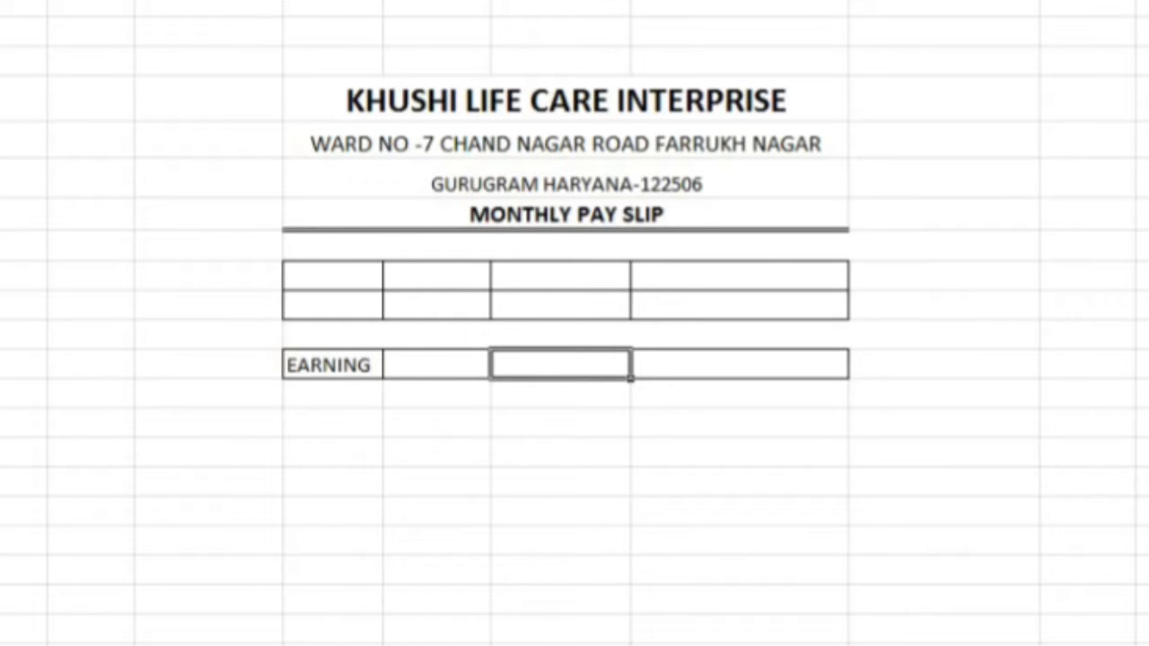
left_click_drag(632, 11, 653, 11)
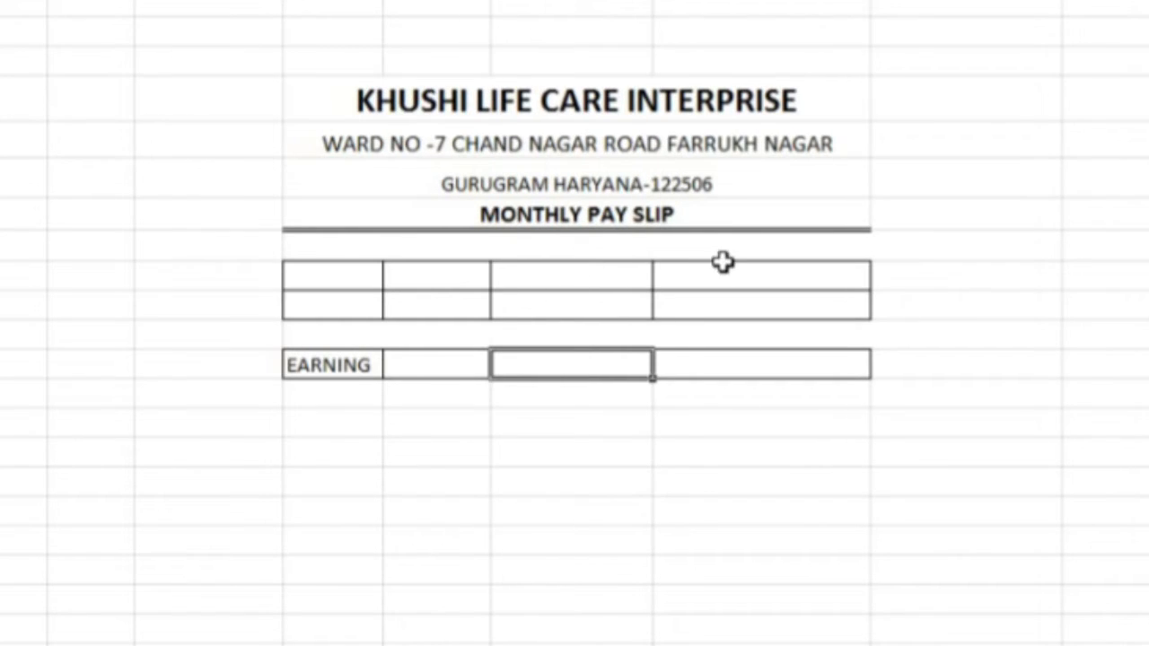
type("DED")
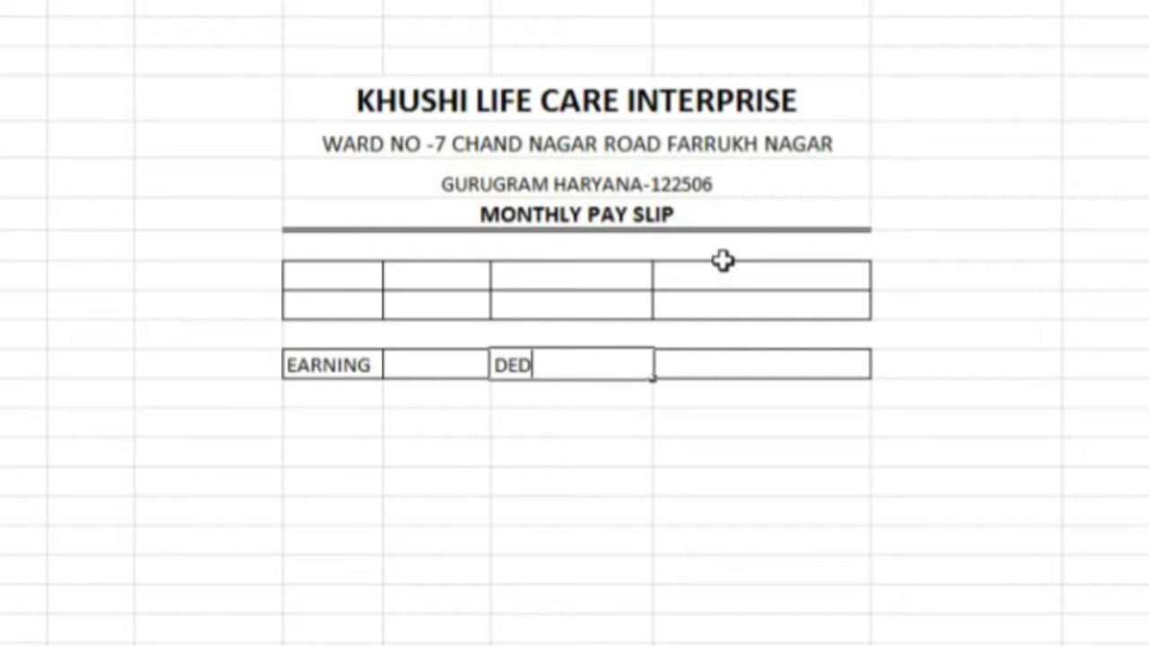
type("UCTIONS")
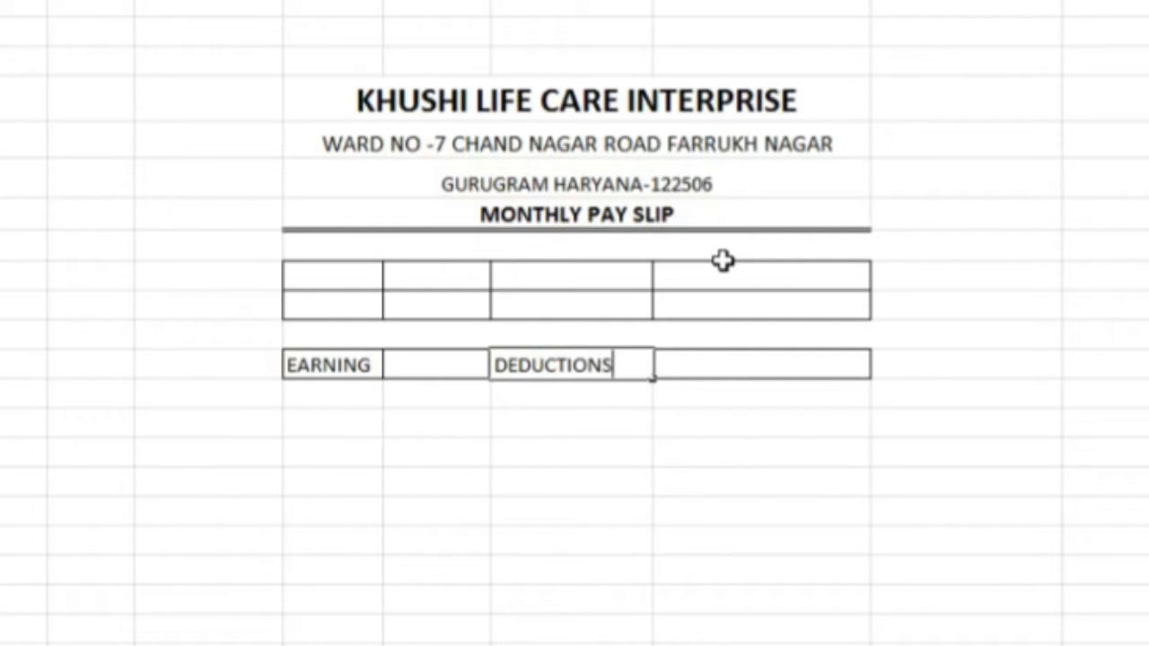
key("Return")
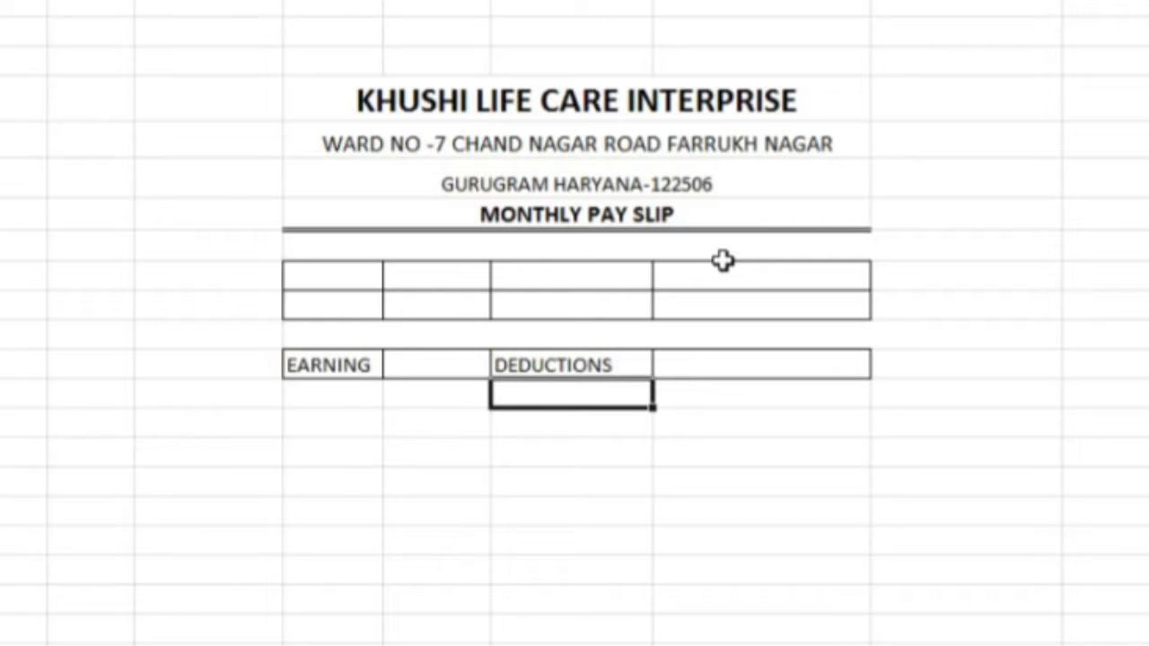
Enter the label BASIC SALARY in D35, directly below EARNING
left_click_drag(338, 403, 657, 469)
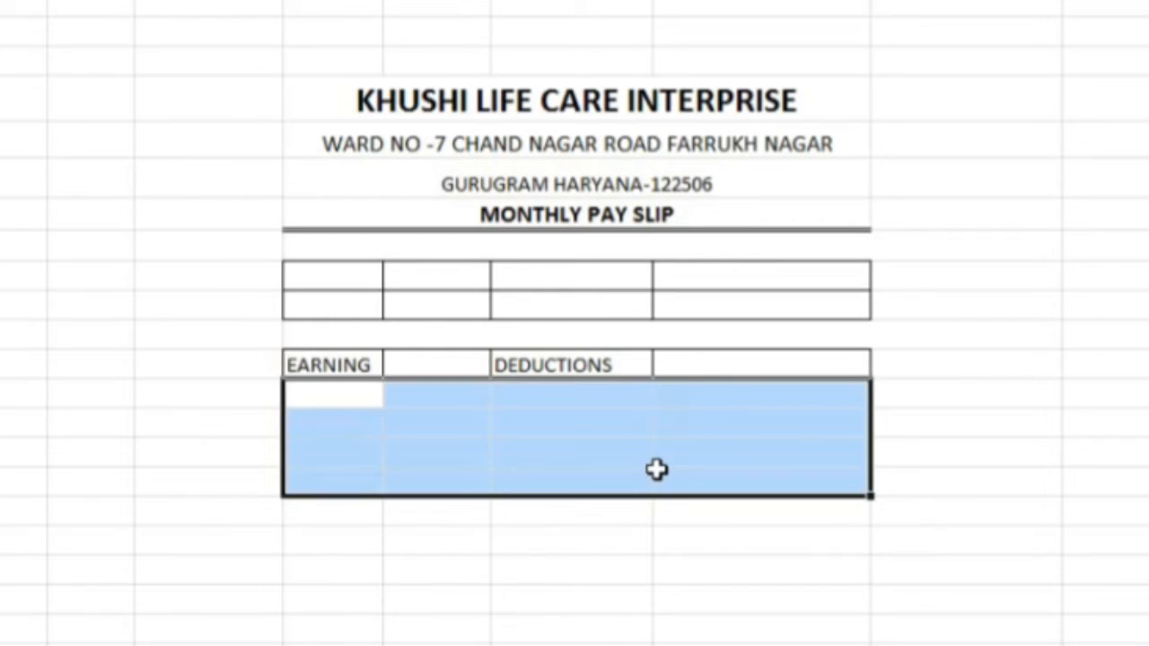
left_click(342, 392)
type("BA")
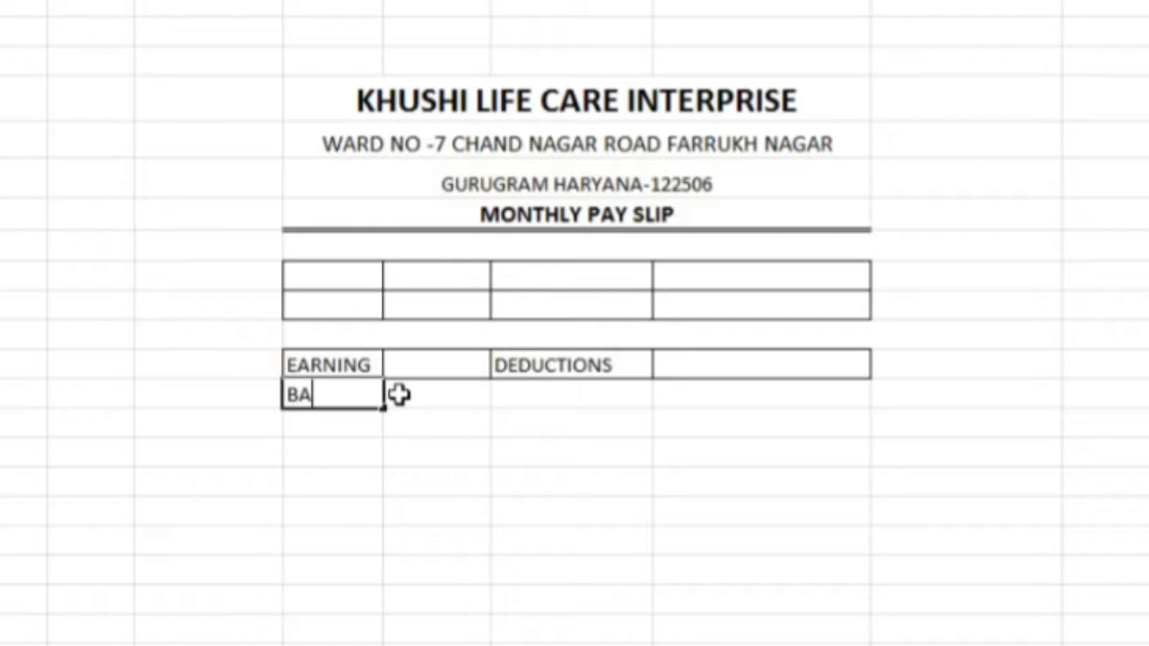
type("SIC SLA")
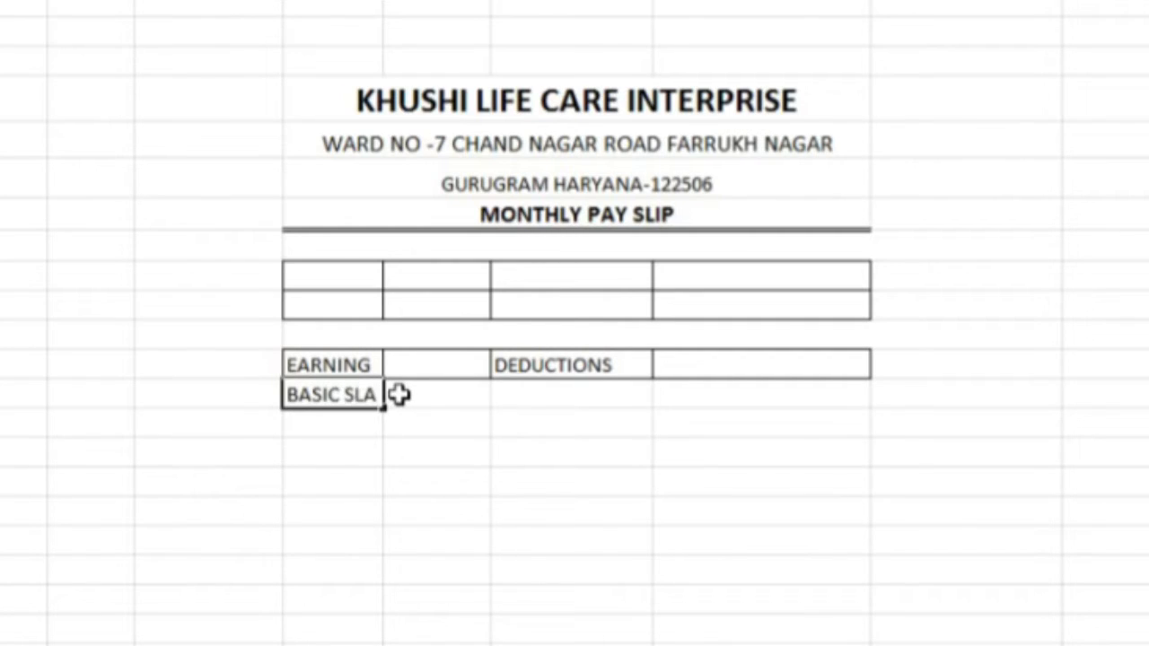
key("BackSpace")
key("BackSpace")
type("ALARY")
key("Return")
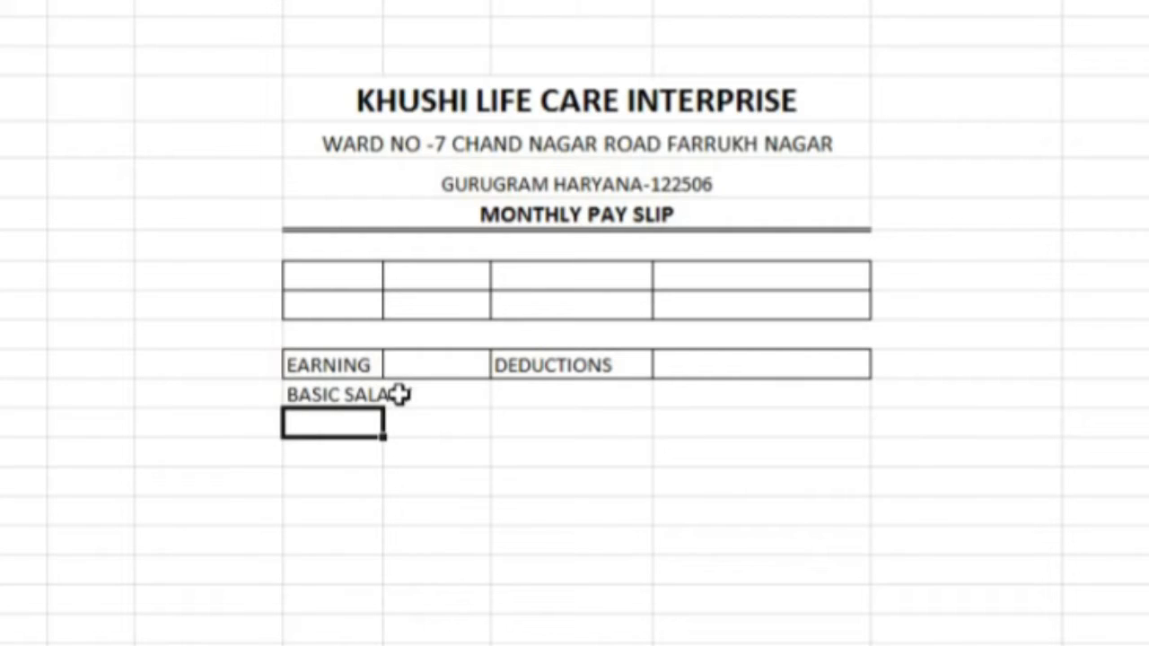
Add the earning labels OVERTIME in D36 and CONVANCE in D37 below BASIC SALARY
type("O")
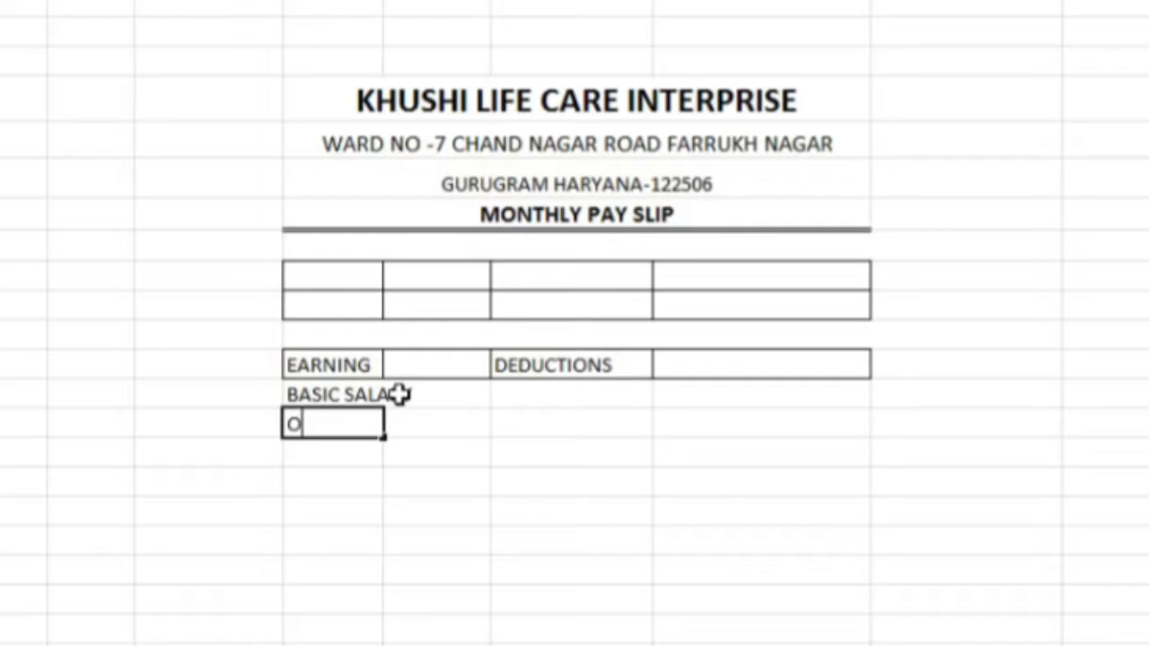
type("VERTIME")
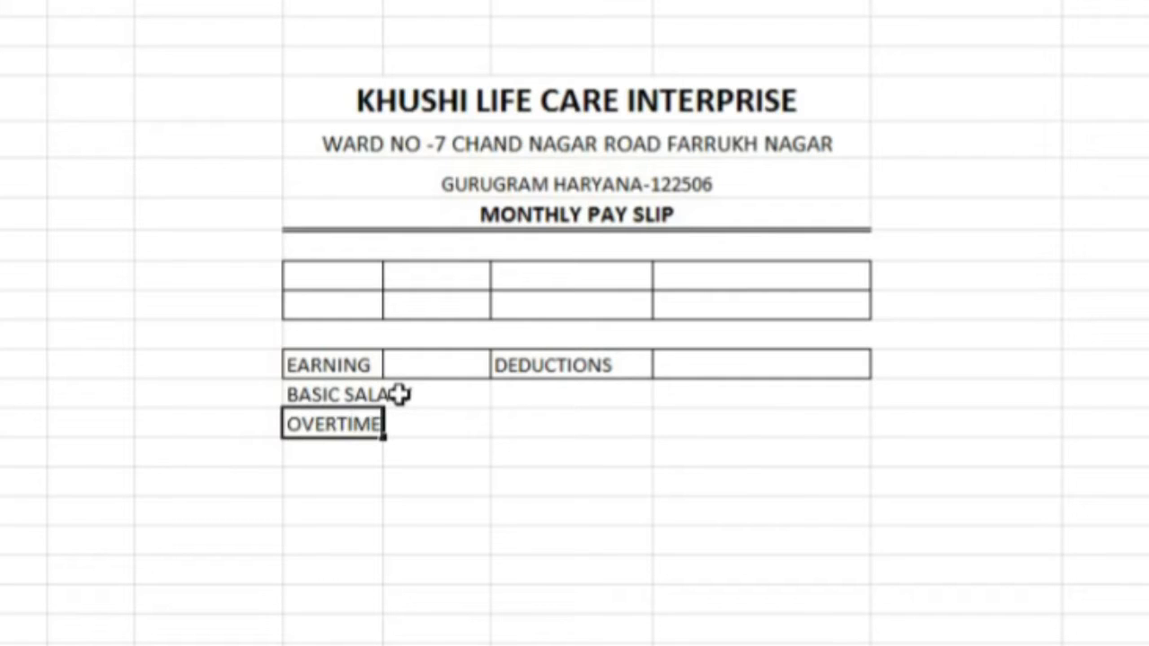
key("Return")
type("CON")
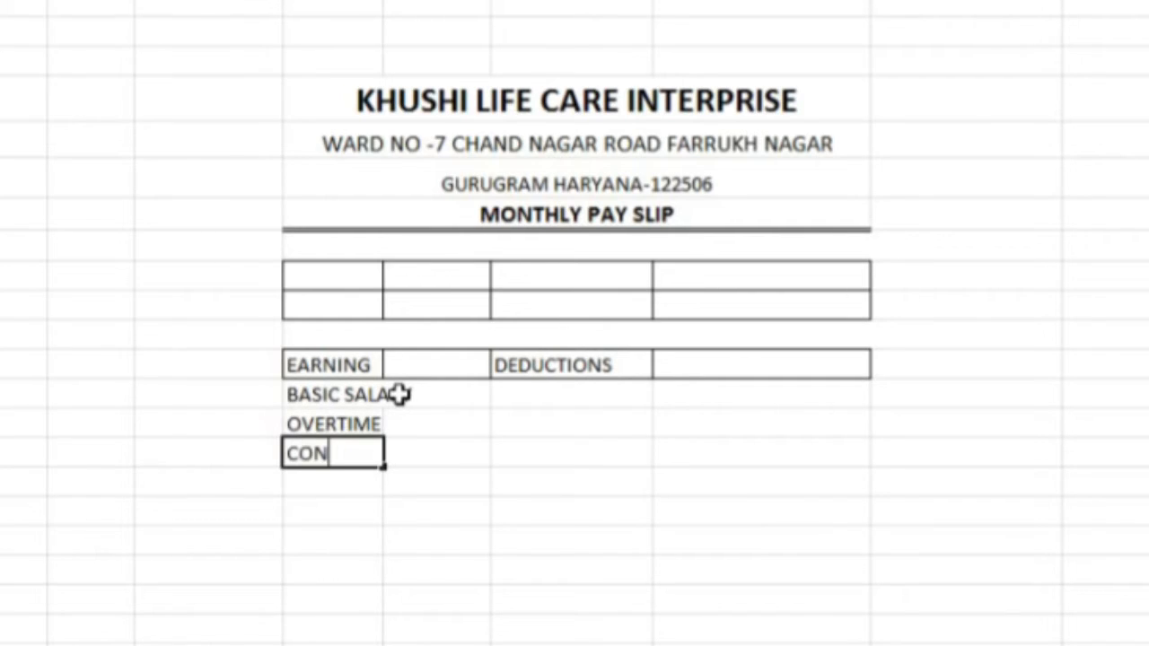
type("VANCE")
key("Return")
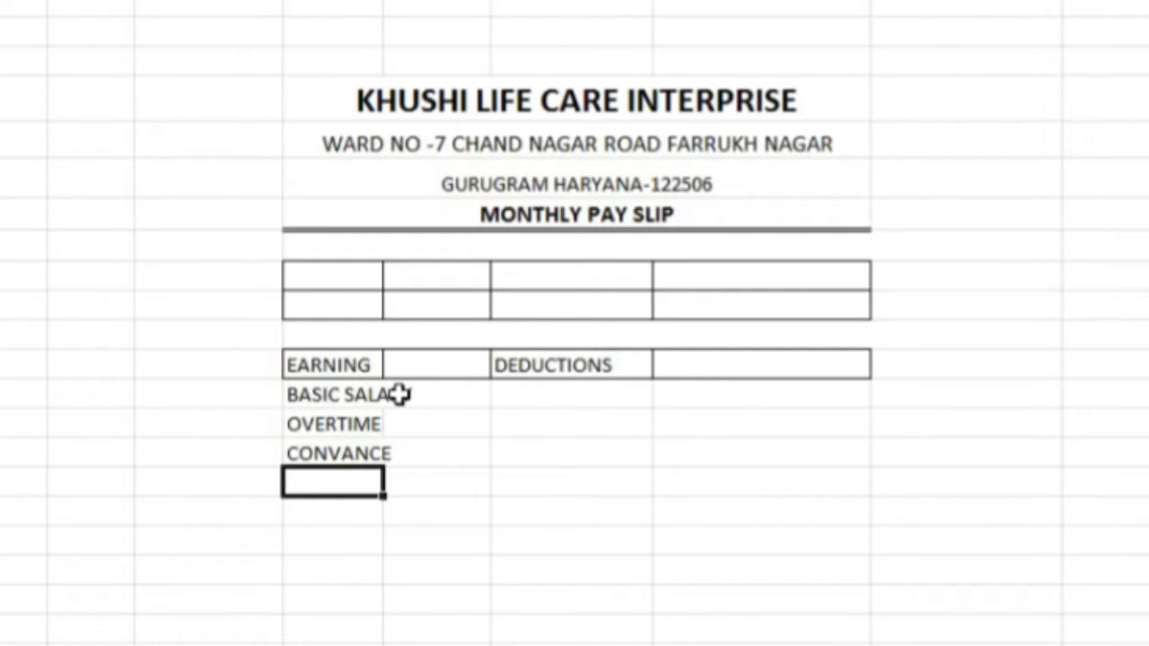
type("TOTAL")
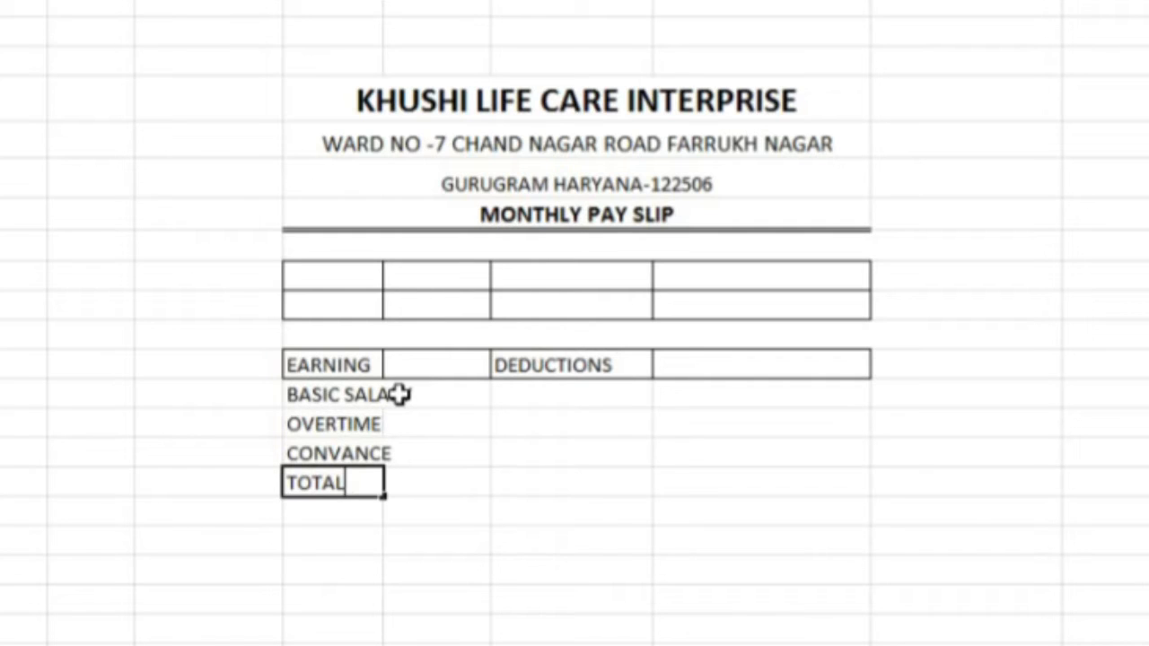
key("BackSpace")
key("BackSpace")
key("BackSpace")
type("TAL")
key("BackSpace")
key("BackSpace")
key("BackSpace")
key("BackSpace")
key("BackSpace")
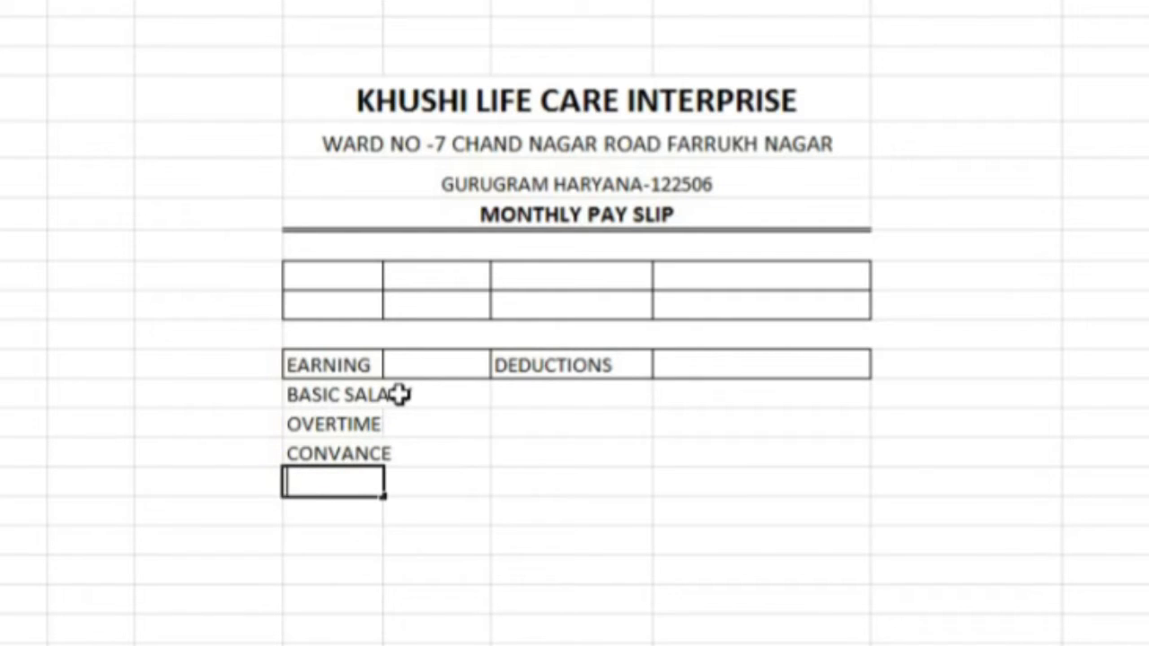
Enter the label GROSS SALARY in D38 below CONVANCE
type("GROSS SALARY")
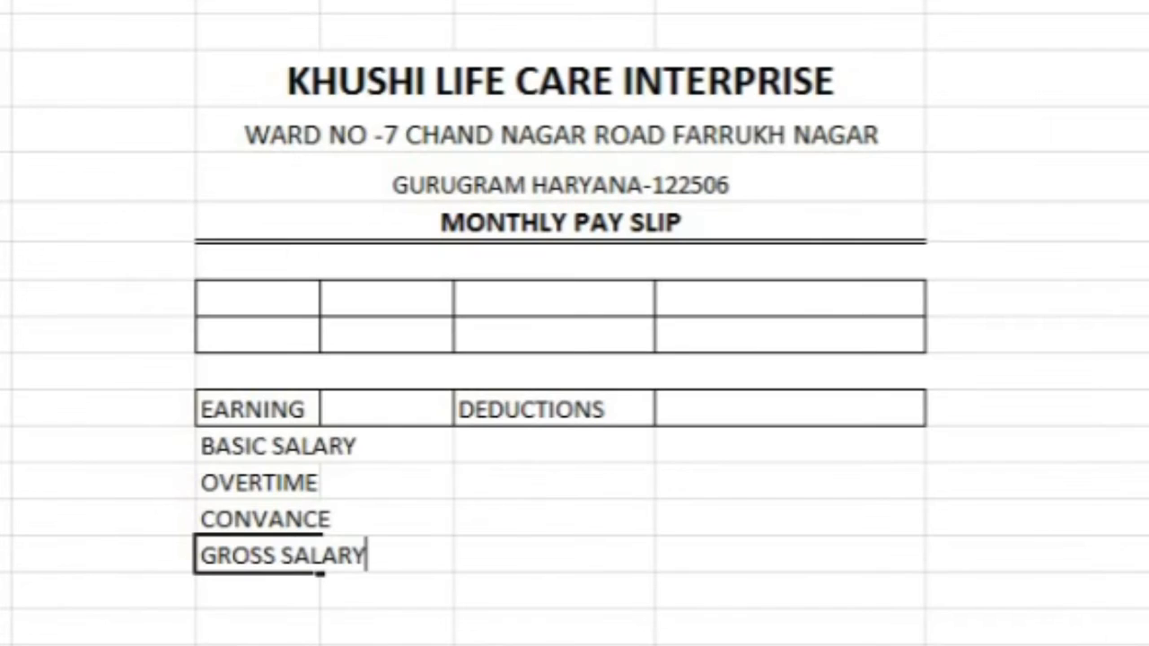
key("Return")
key("Right")
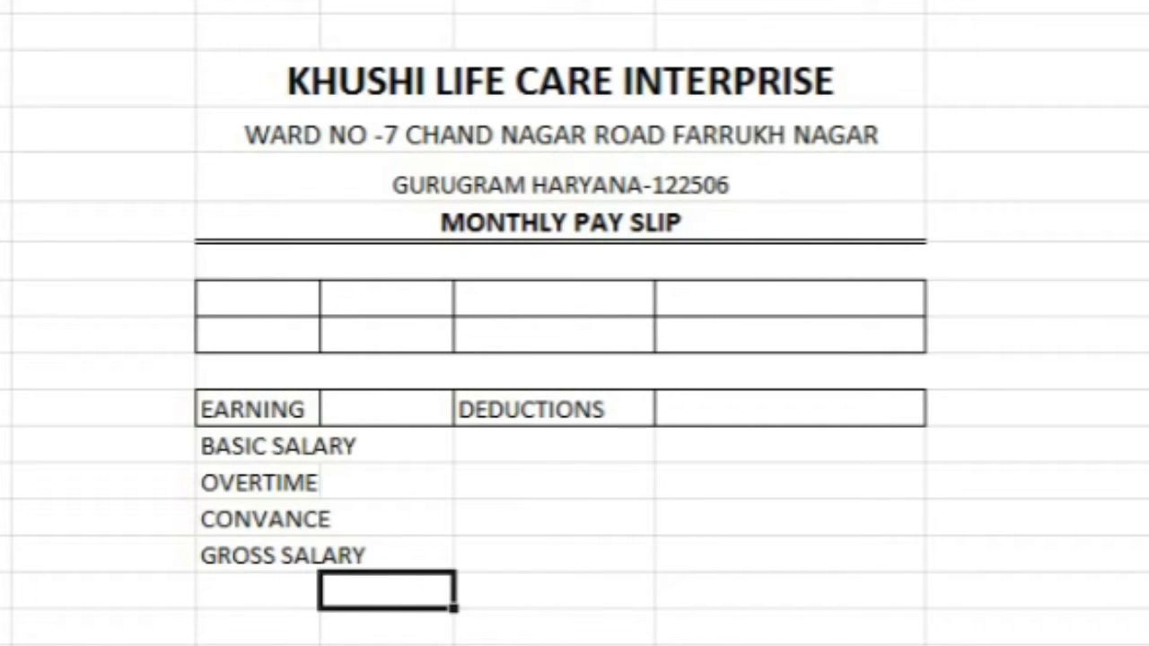
Widen column D to make room for the earning labels
left_click(258, 2)
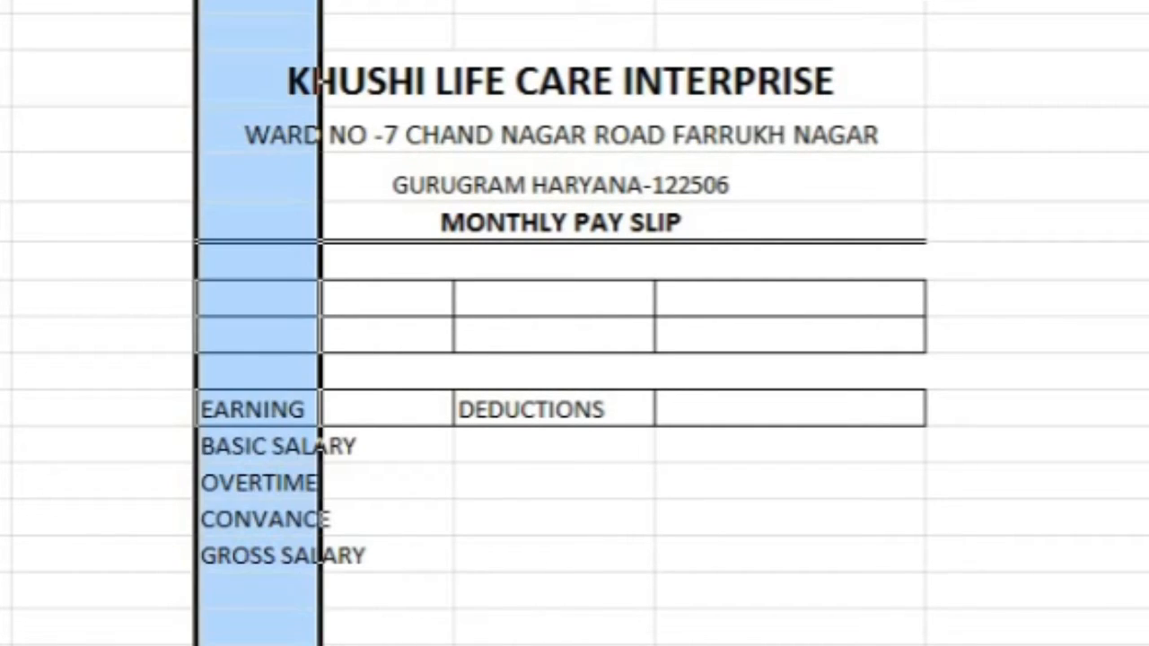
left_click_drag(321, 2, 365, 1)
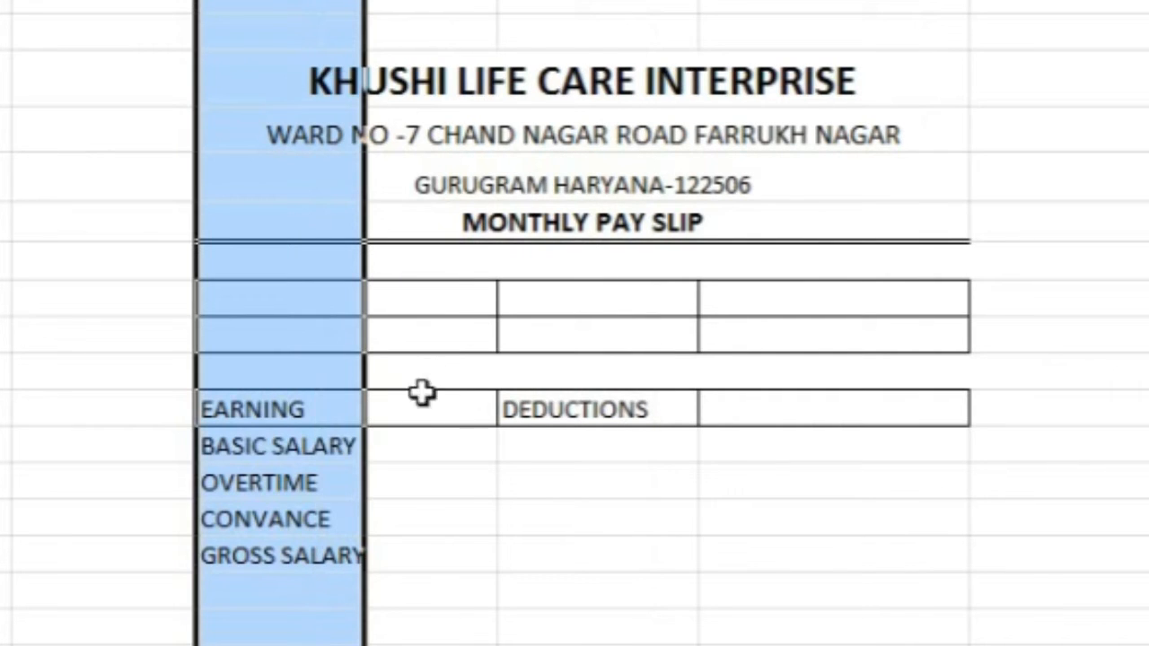
left_click(422, 440)
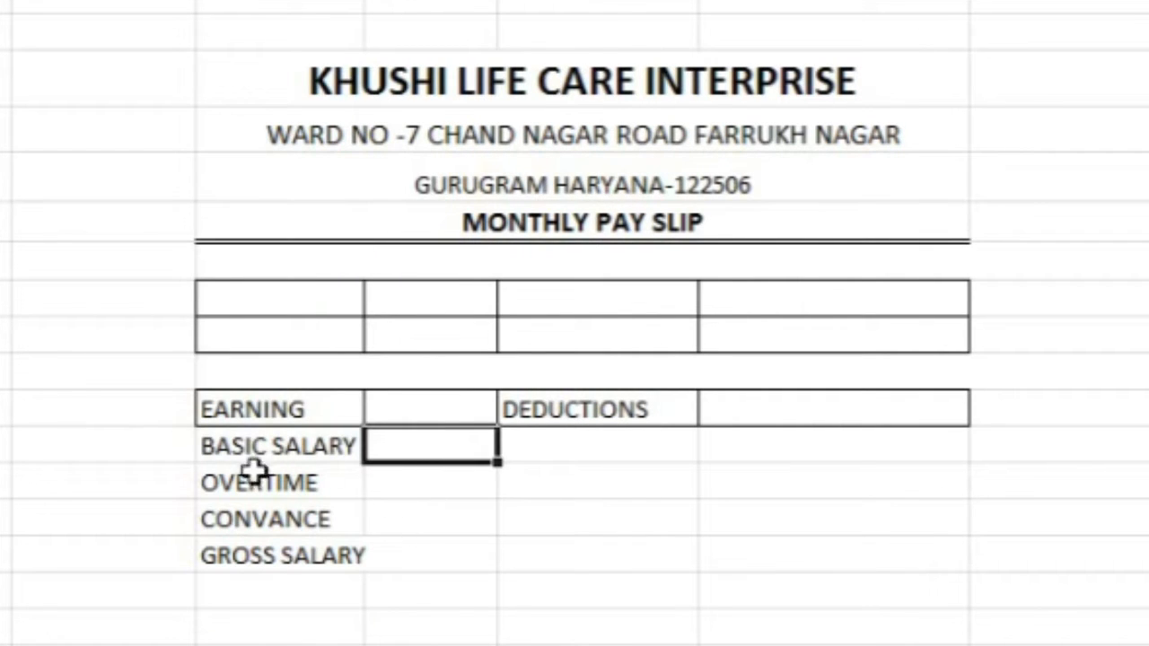
Apply all borders to the earnings and deductions block D34:G40
left_click_drag(231, 414, 860, 642)
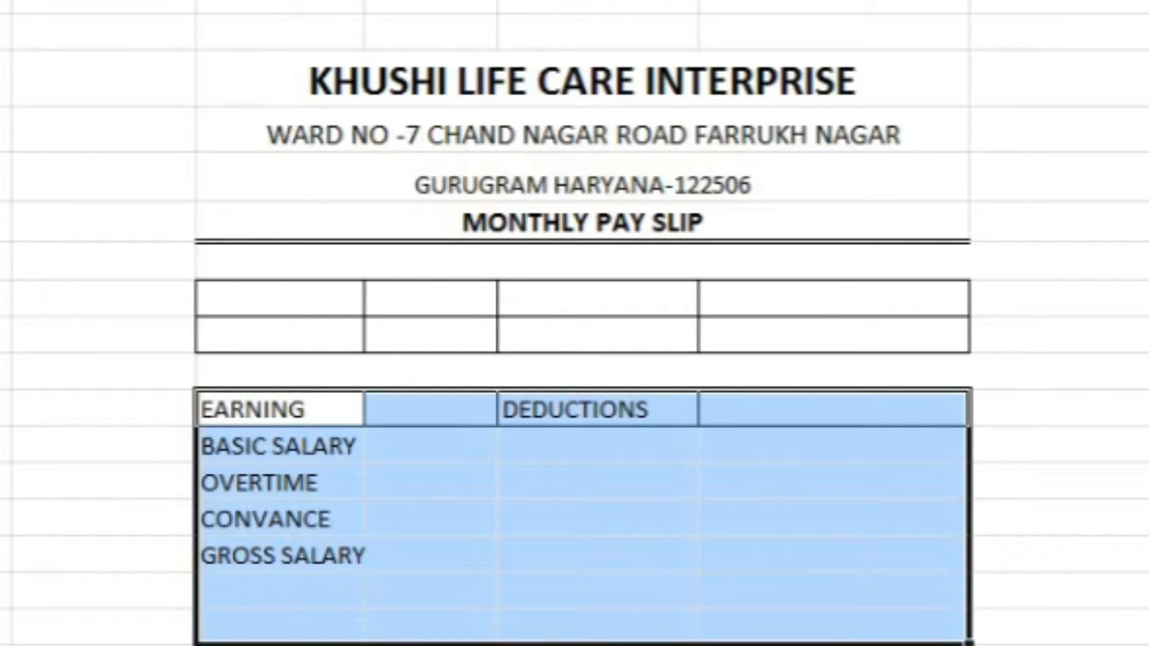
Enter the deduction labels PF. in F35 and ESI. in F36 below DEDUCTIONS
left_click(611, 454)
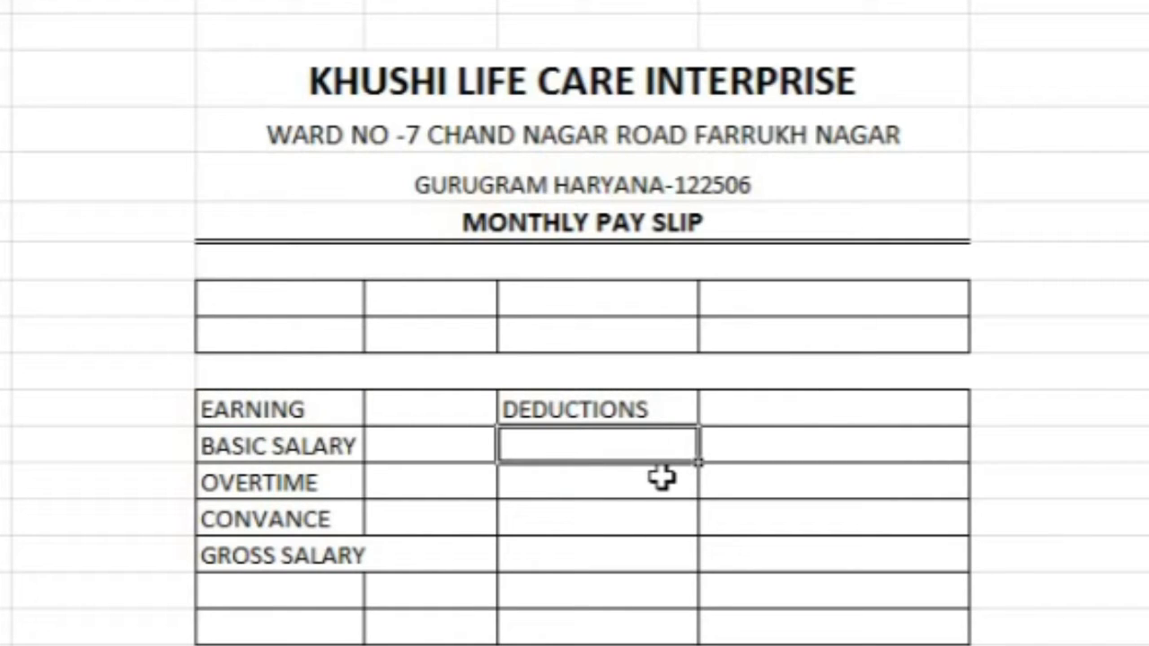
type("P")
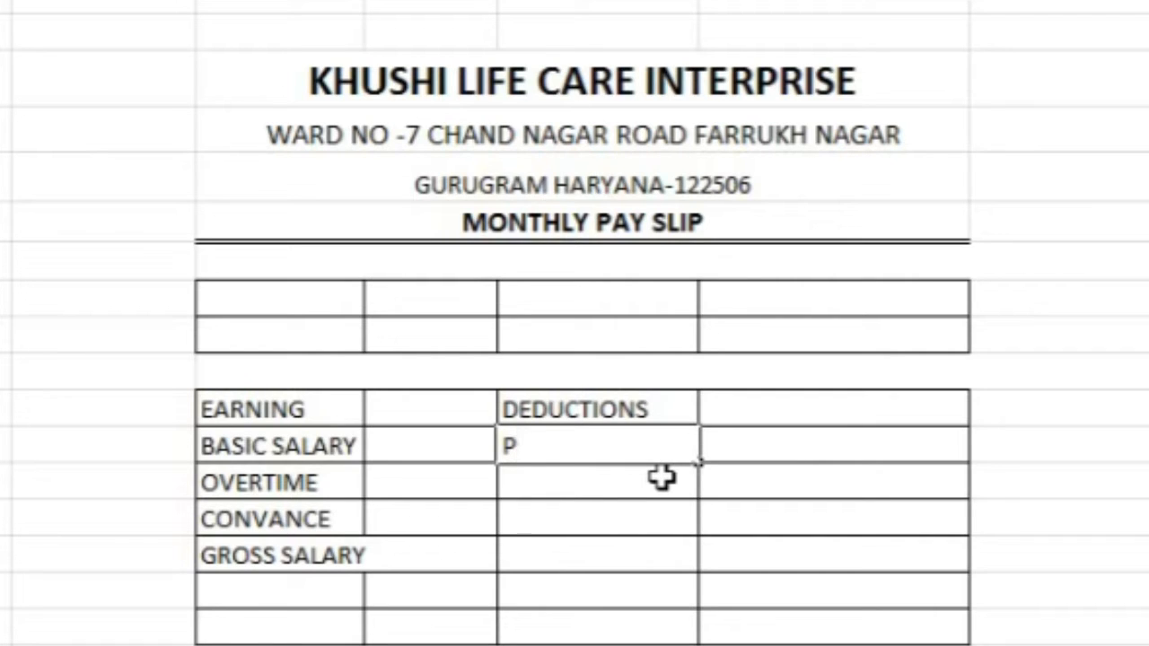
type("F.")
key("Return")
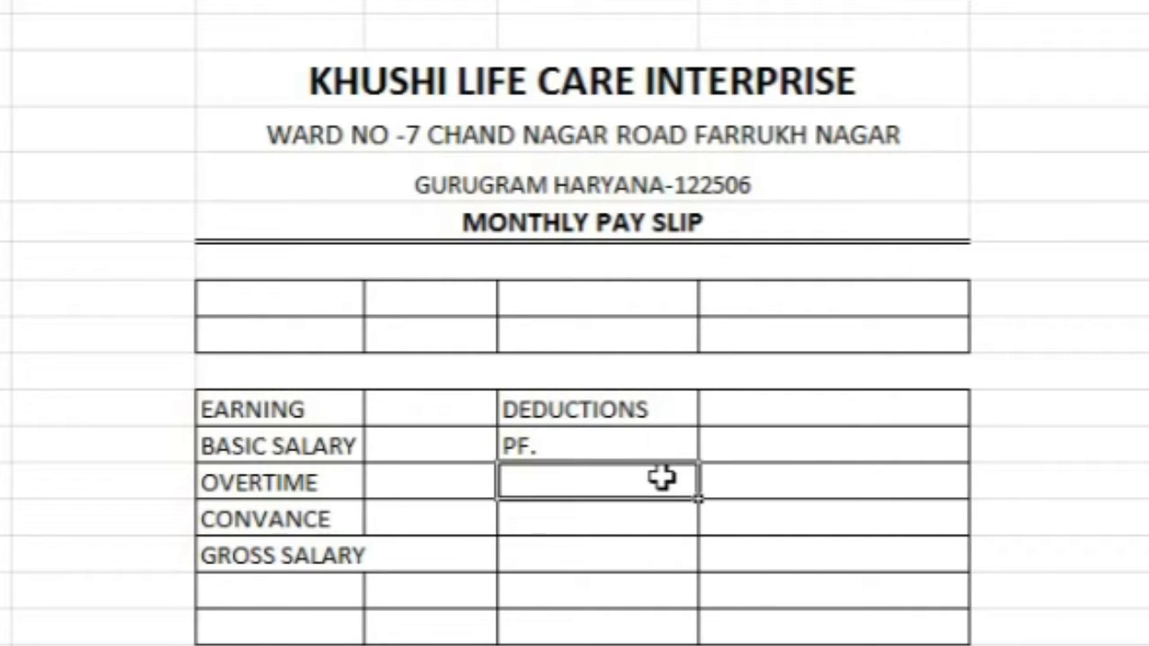
type("ESI.")
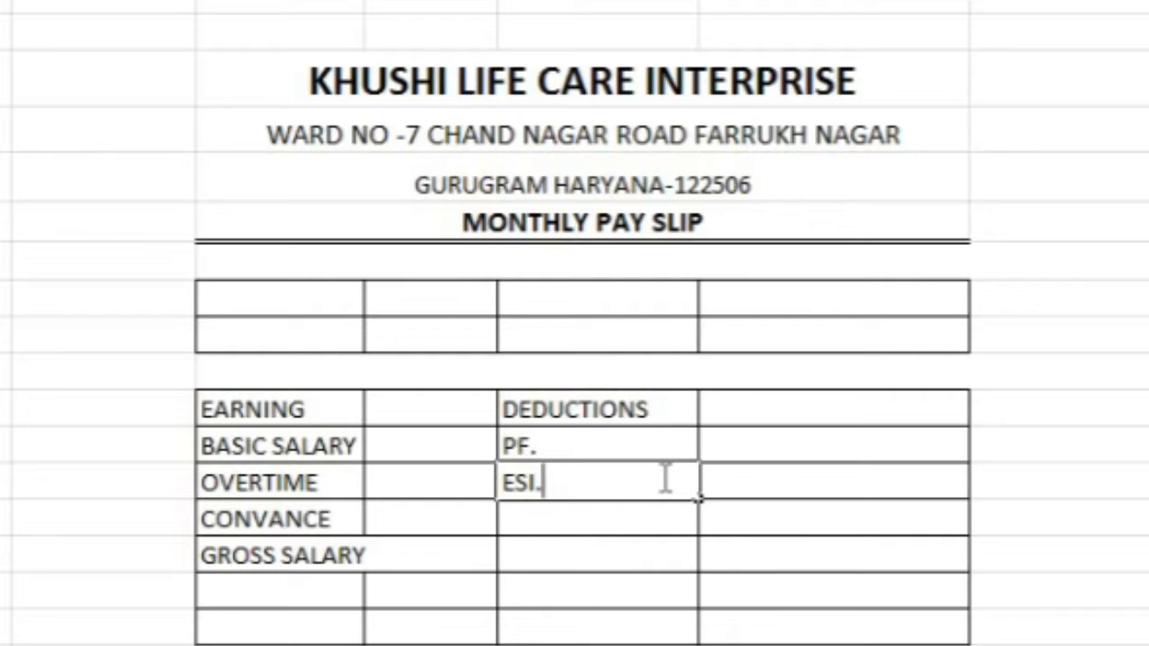
key("Return")
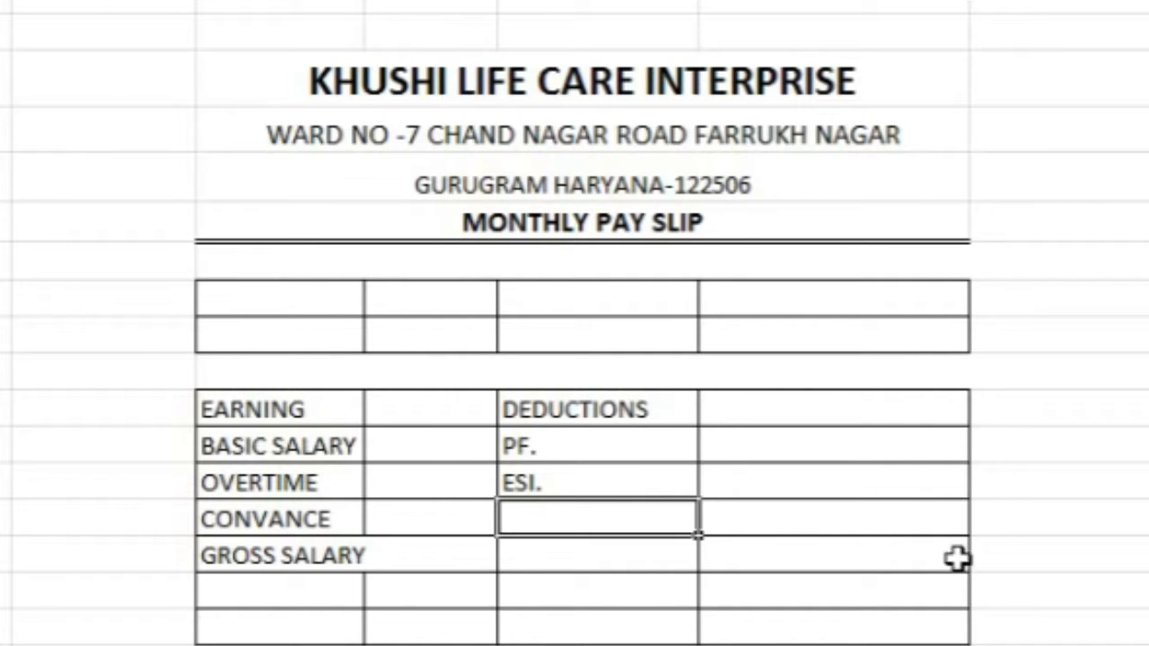
Add the labels LEAVE in F37 and TOTAL DEDUCTION in F38 below ESI
scroll(960, 559, "up", 7)
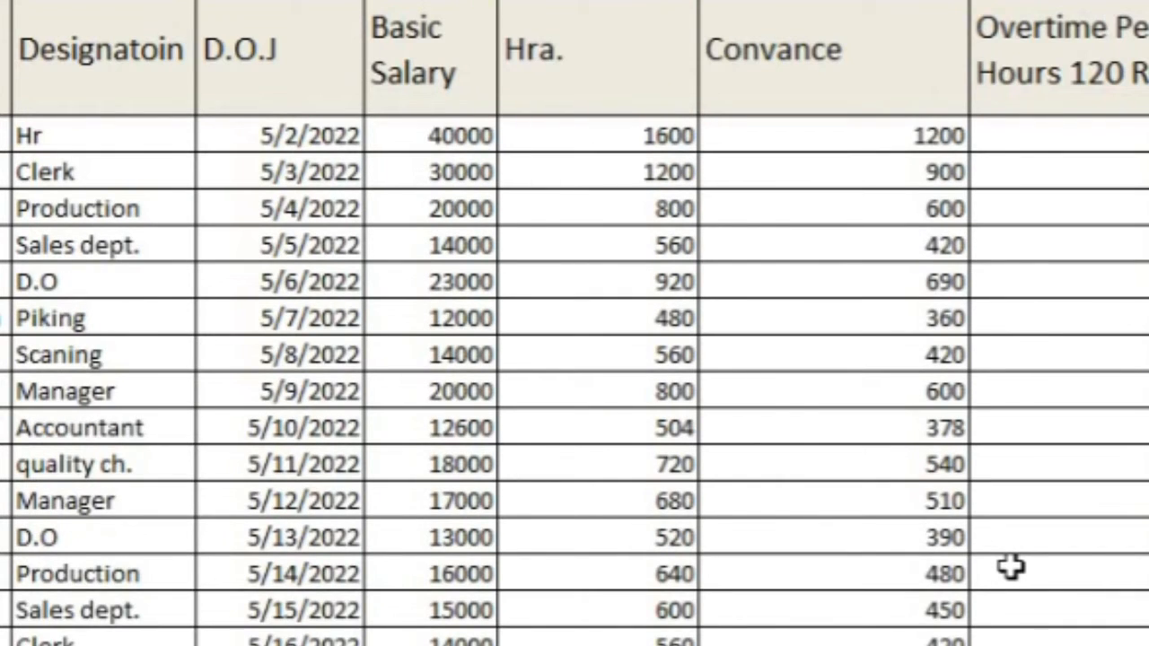
scroll(1011, 566, "down", 7)
type("L")
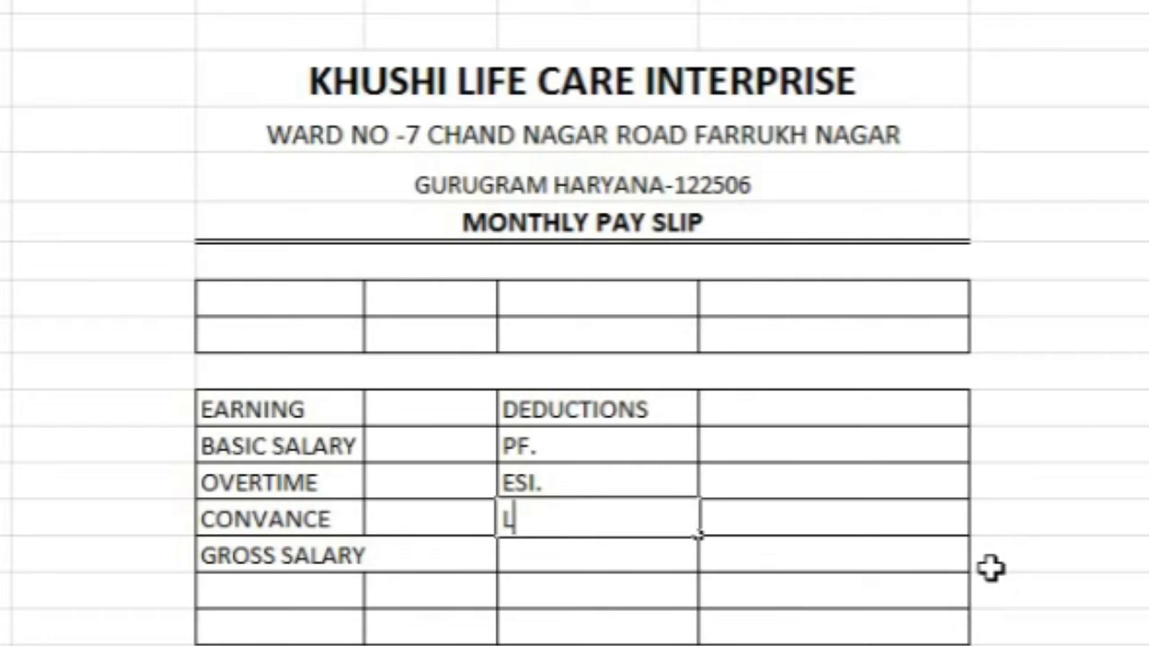
type("EAVE")
key("Return")
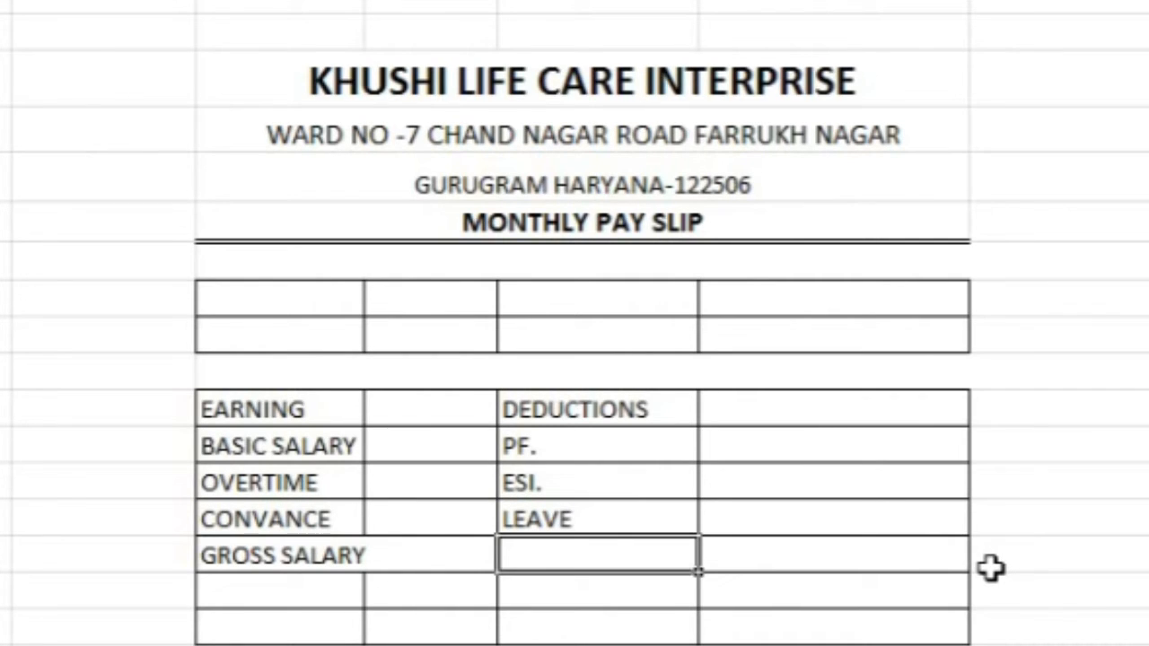
type("TOT")
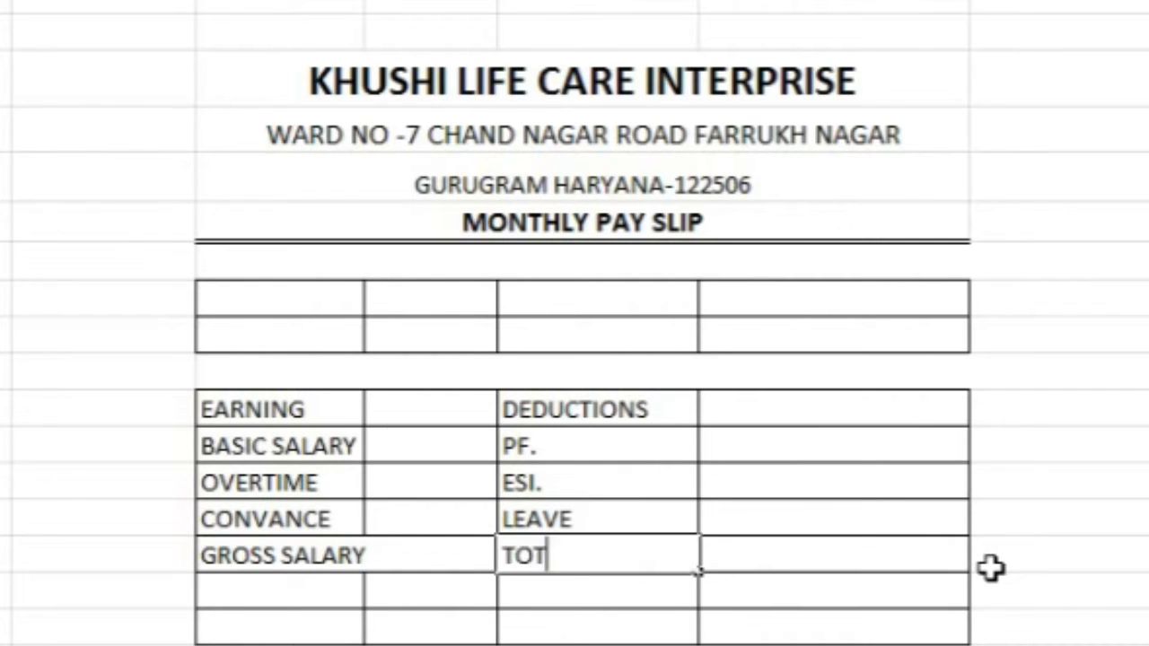
type("AL ")
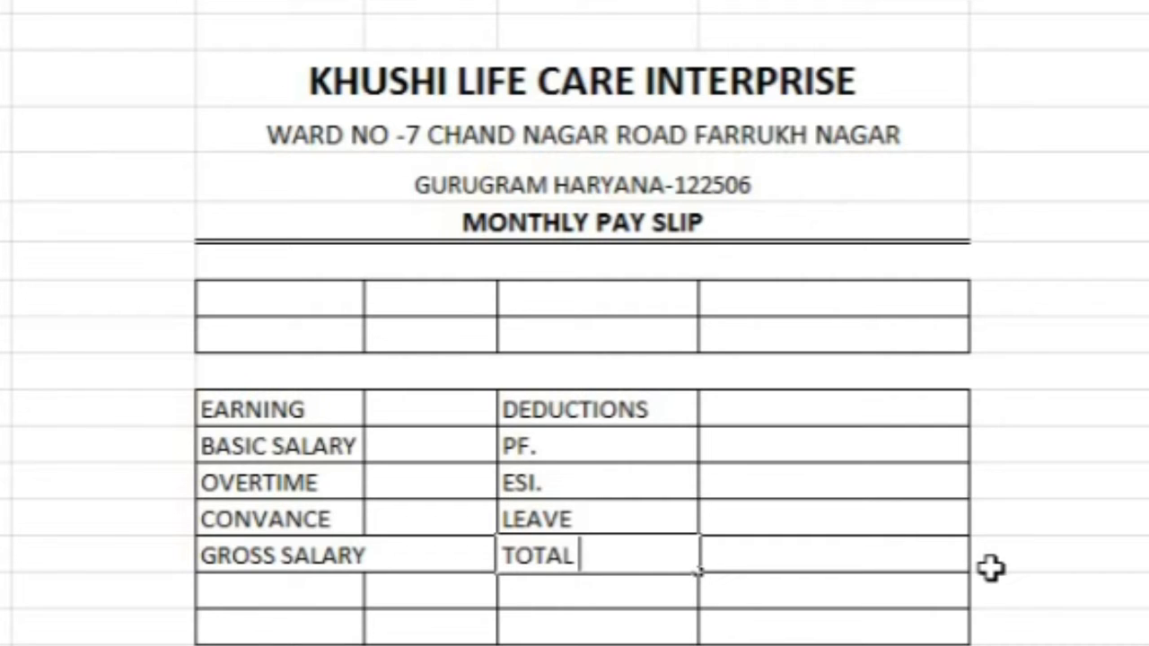
type("DEDUCTION")
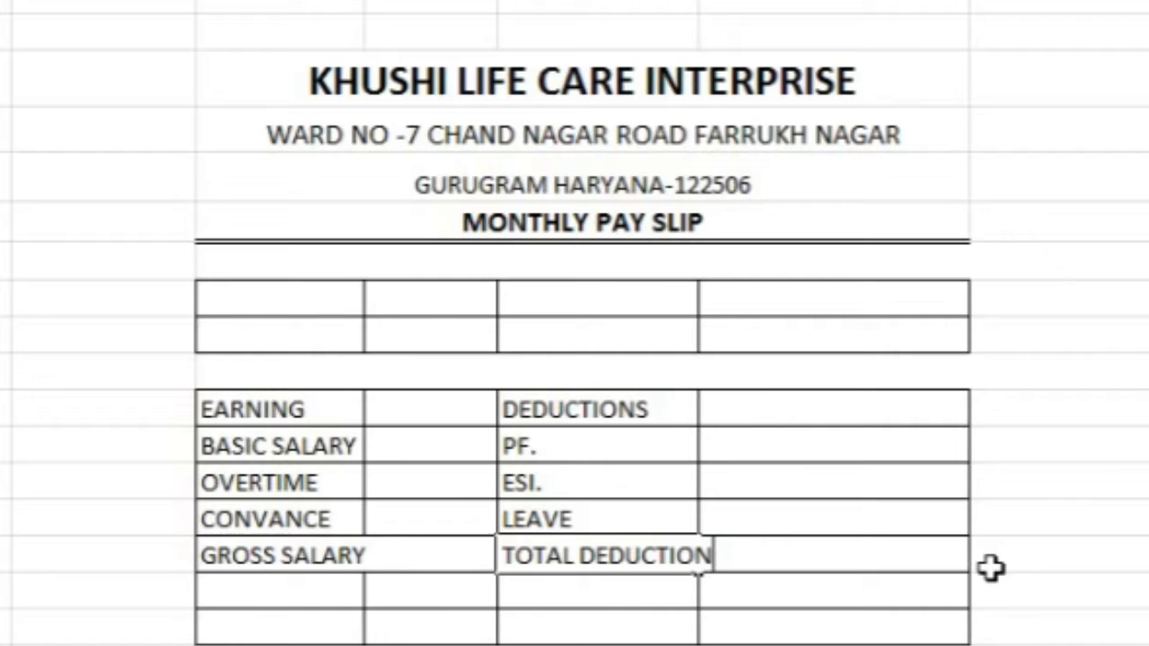
key("Return")
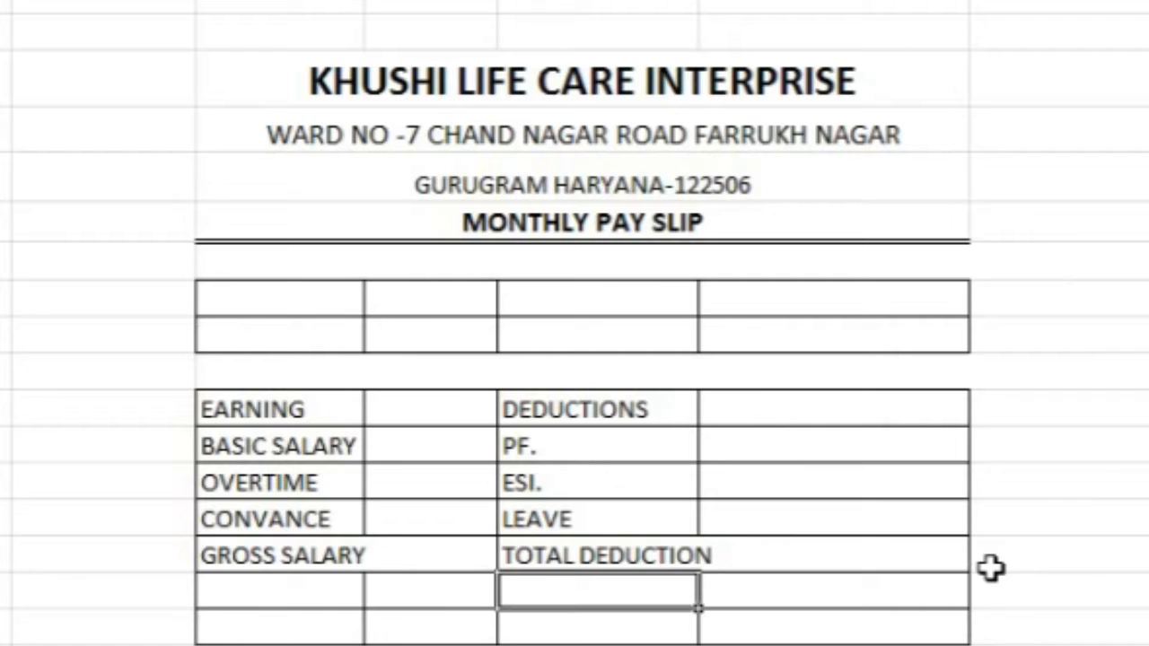
Enter WORKING DAY in F39 and NET SALARY in F40 below TOTAL DEDUCTION
type("BE")
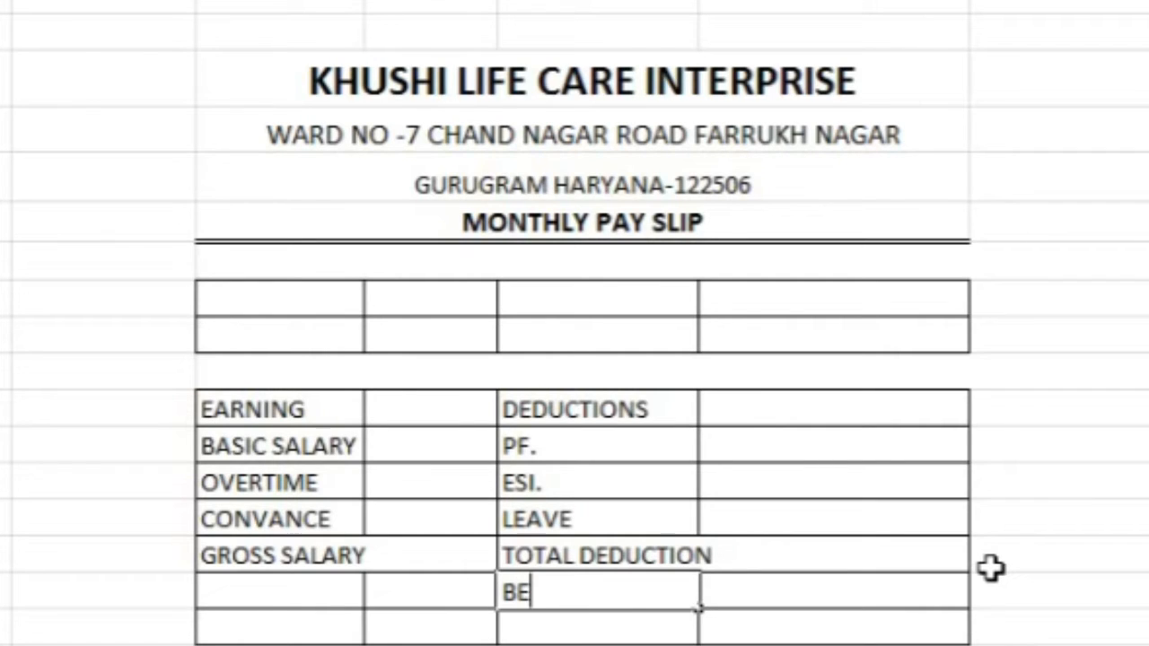
key("BackSpace")
key("BackSpace")
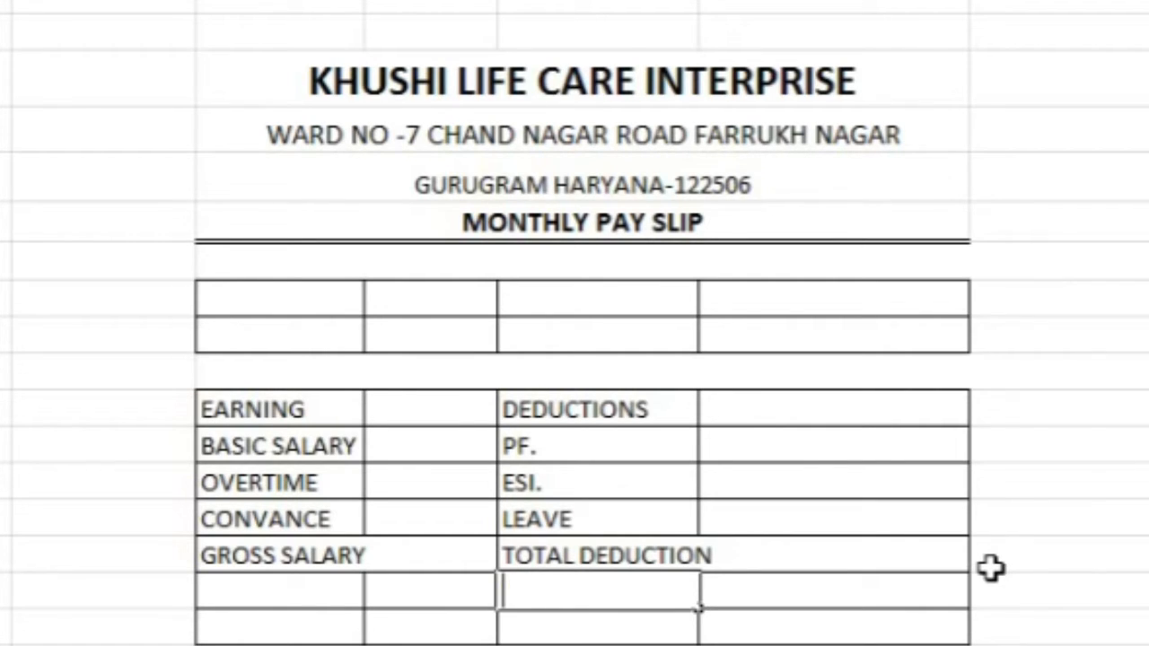
type("WORKING ")
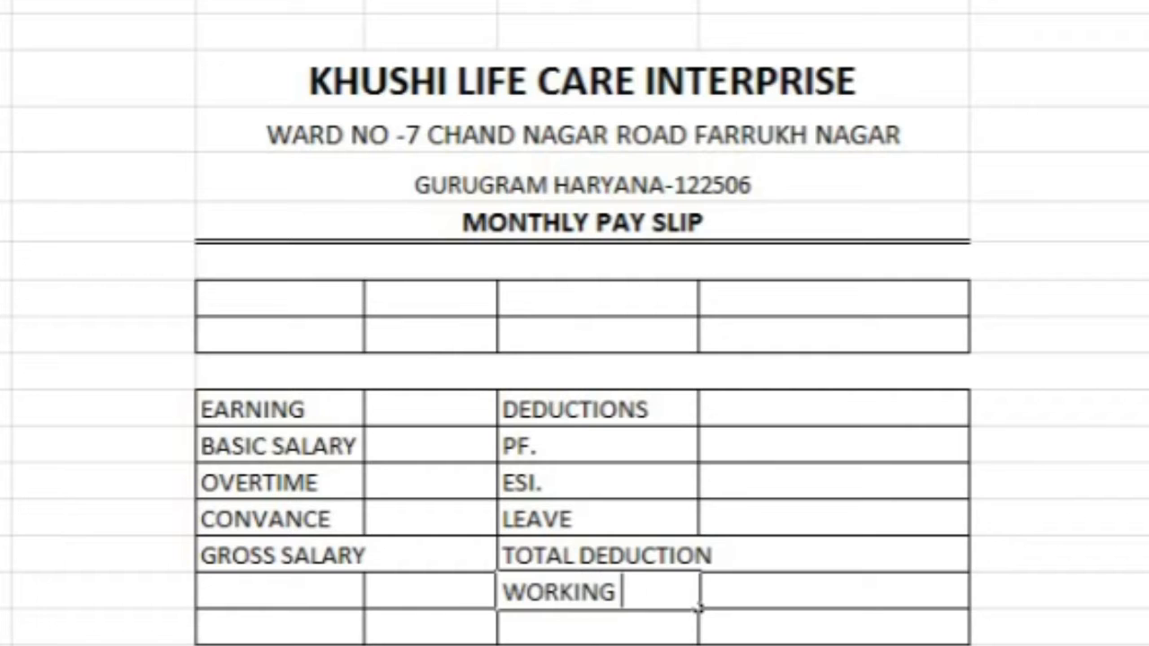
type("DAY")
key("Return")
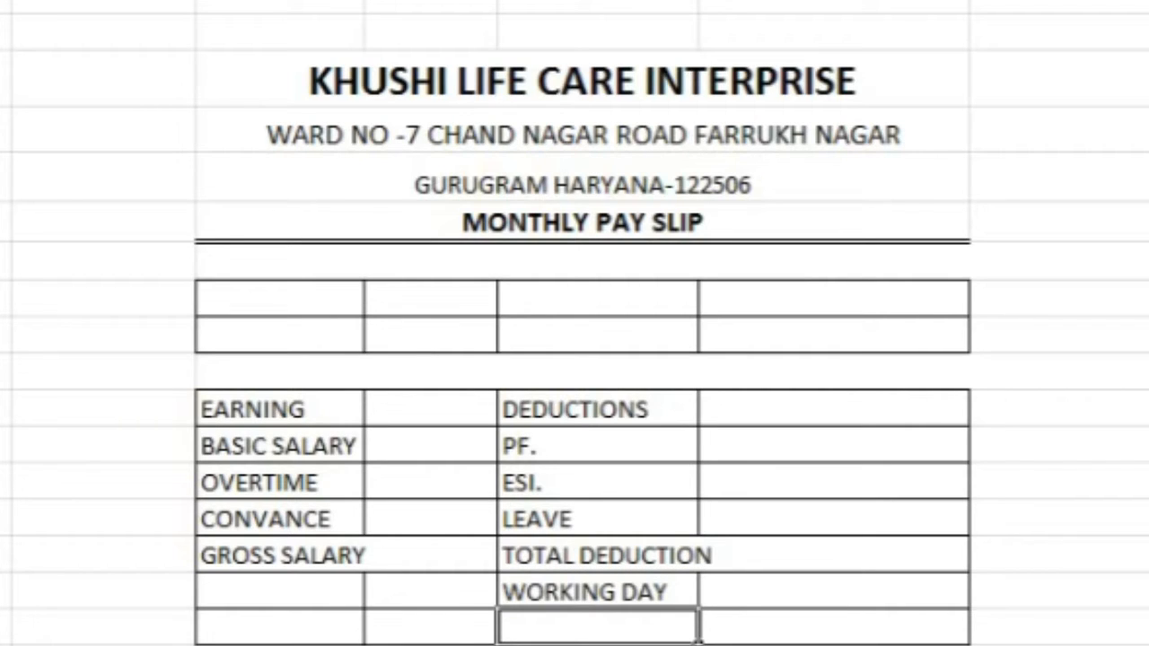
type("NE")
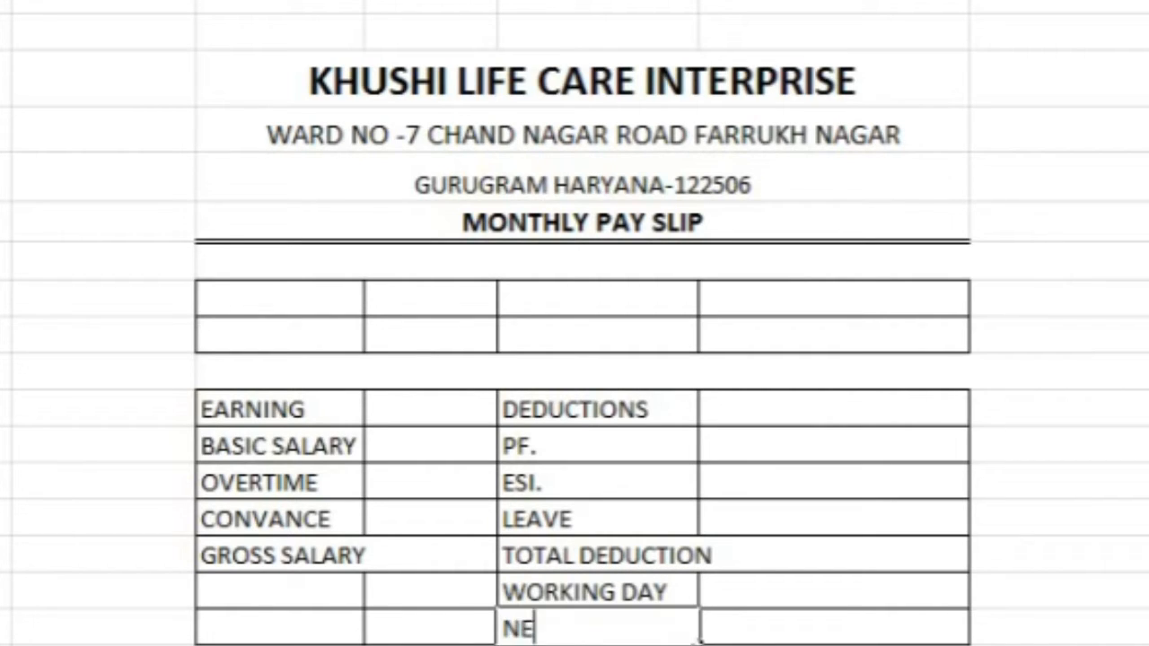
type("T SALARY")
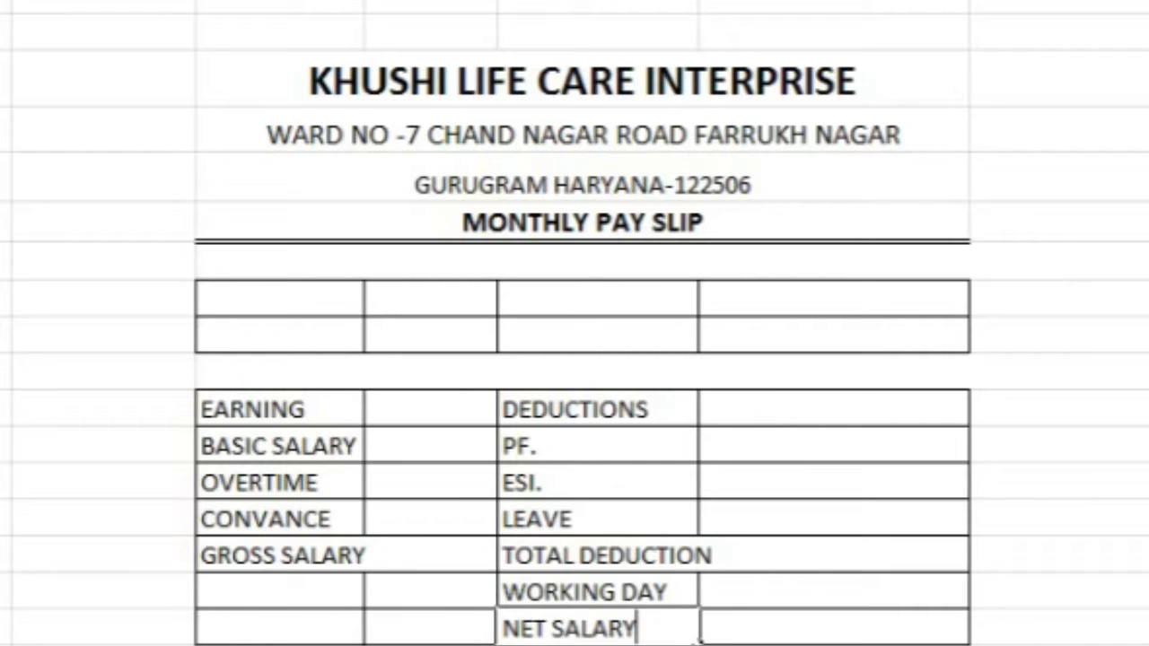
key("Return")
Widen column O of the salary table slightly and correct the heading in O2 to Working Day
scroll(574, 323, "up", 8)
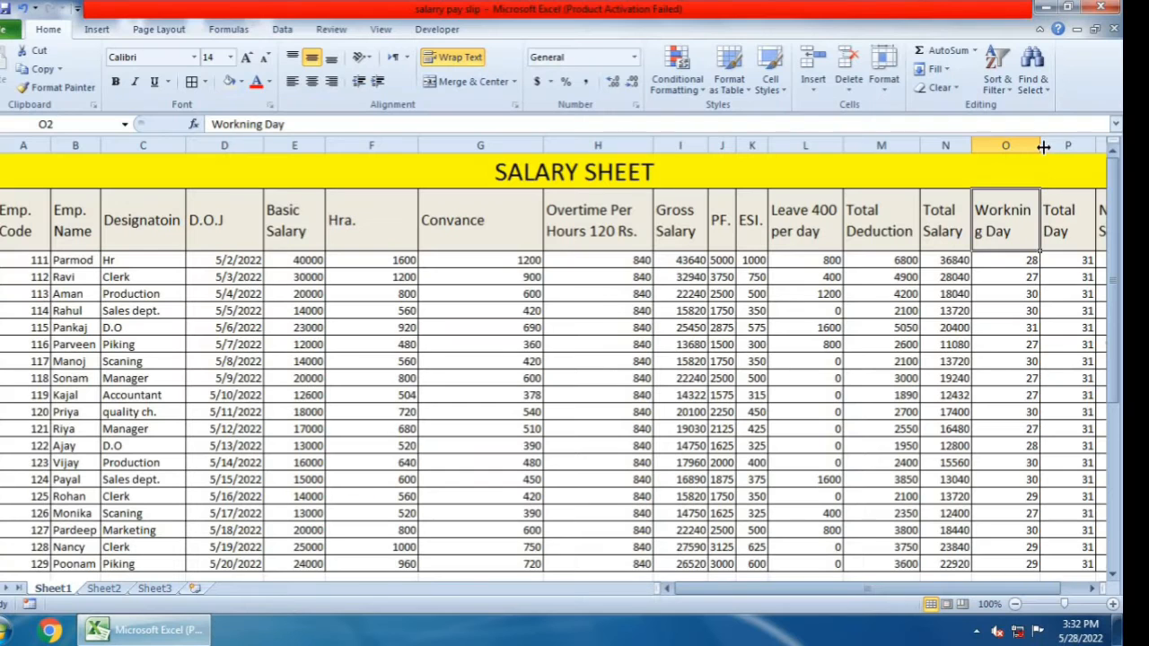
left_click_drag(1039, 147, 1046, 146)
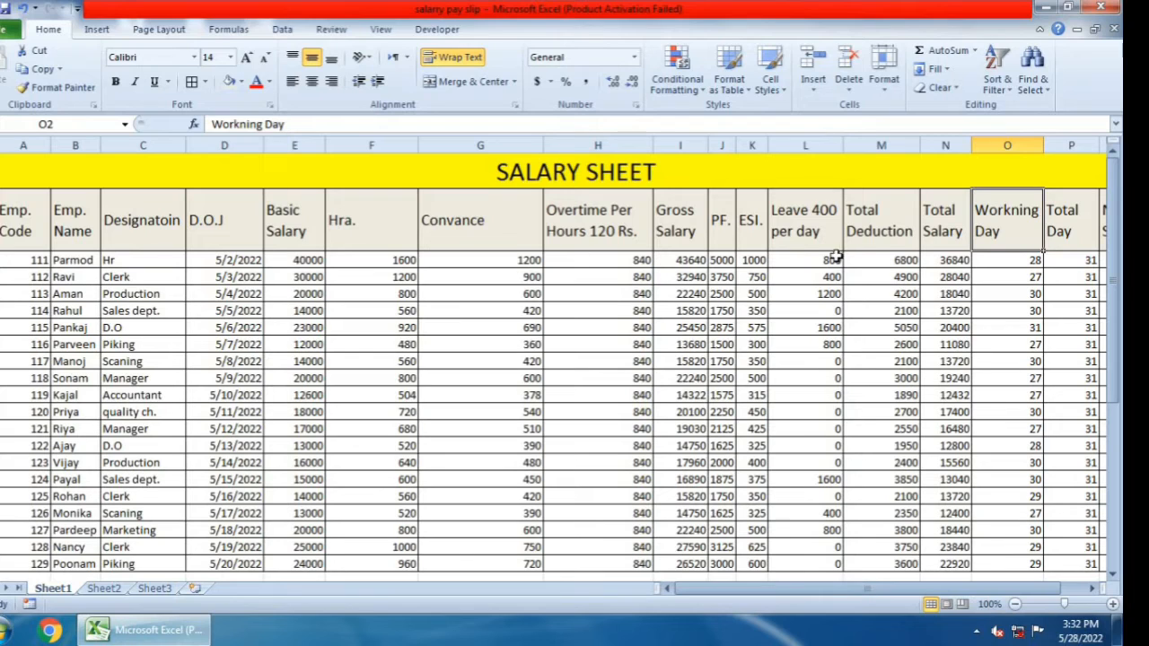
double_click(1020, 211)
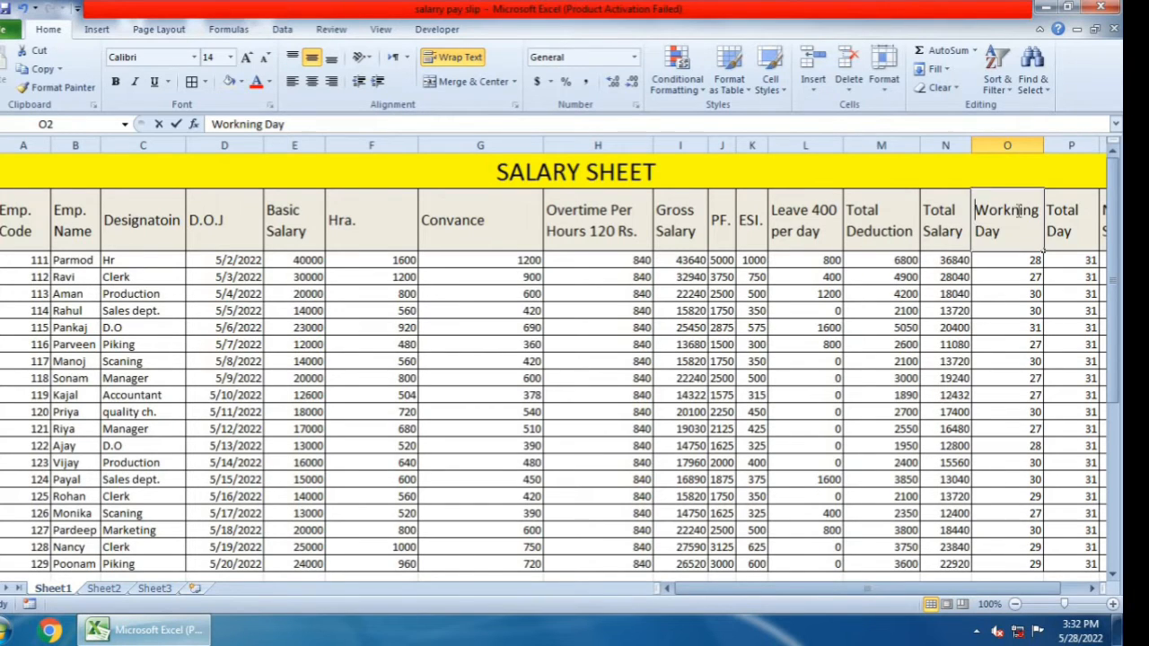
key("BackSpace")
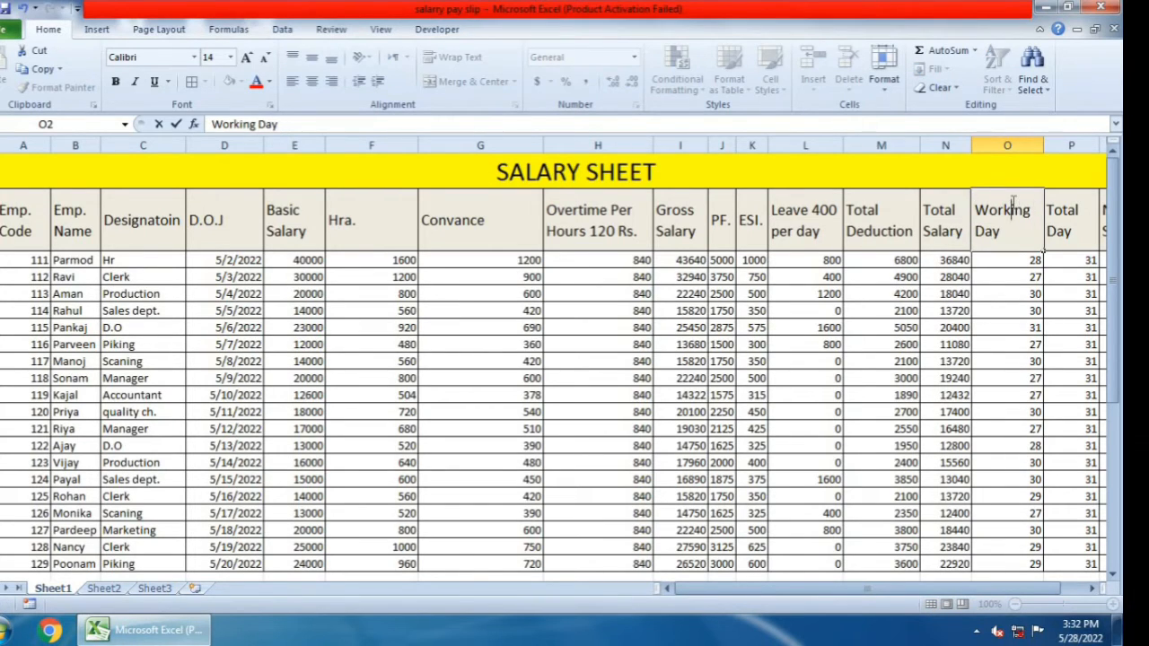
key("Return")
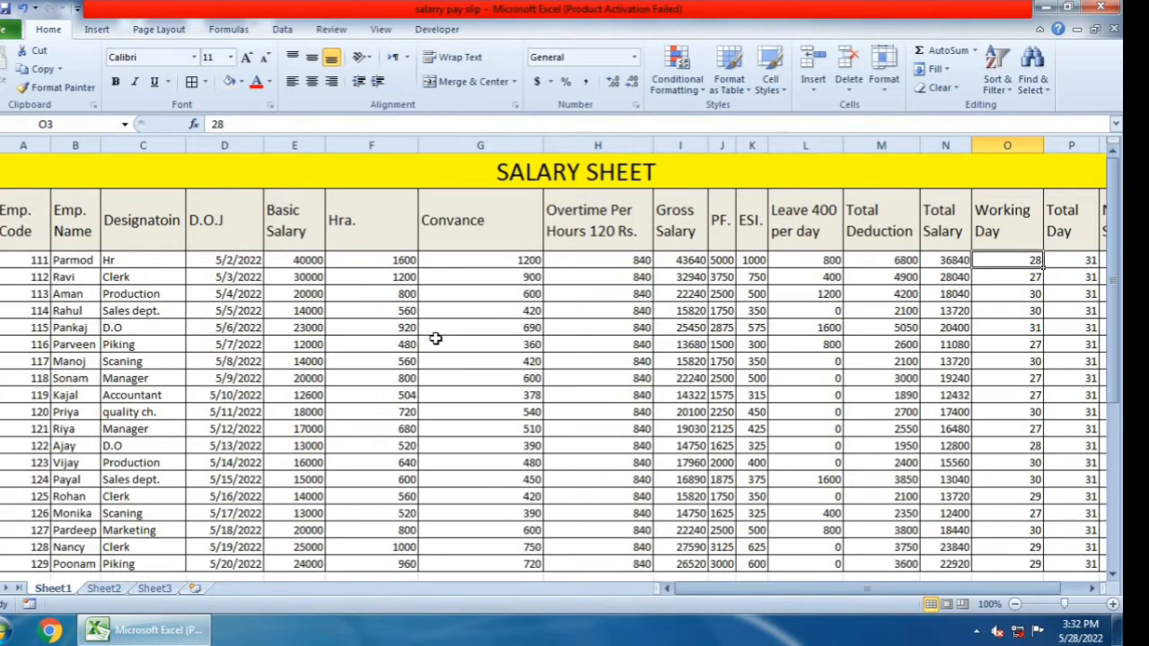
Widen column F so the TOTAL DEDUCTION label in the pay slip fits its cell
scroll(435, 337, "down", 9)
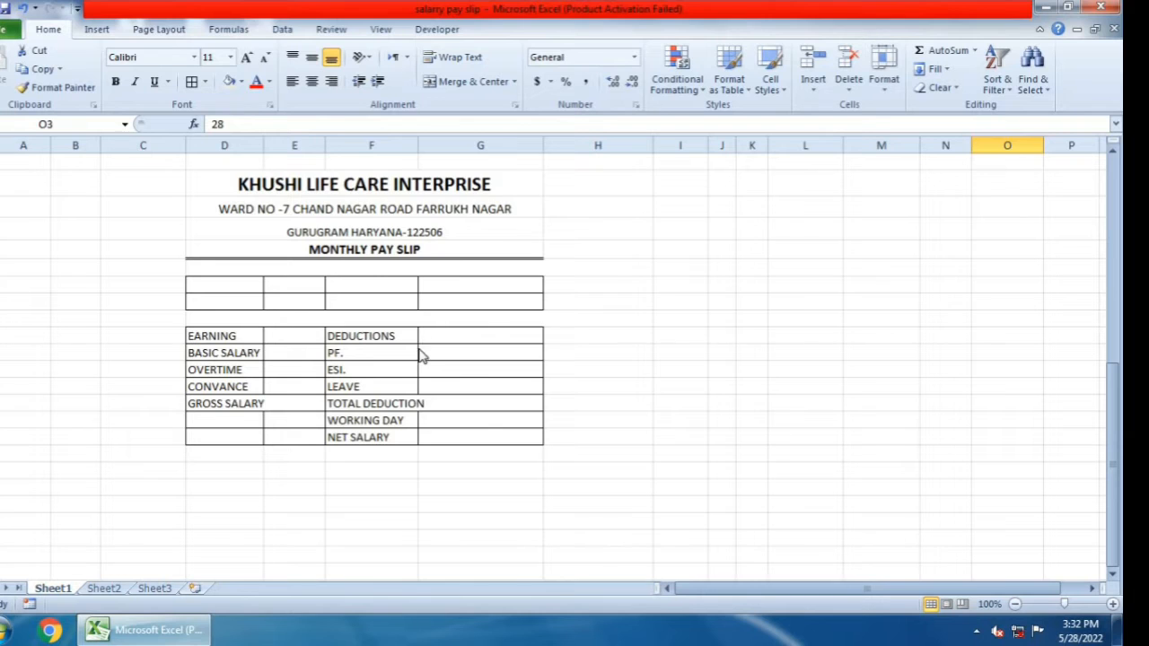
left_click(758, 177)
left_click_drag(419, 147, 427, 147)
Enter the label NAME in capitals in D31, the first cell of the employee detail rows
left_click(241, 285)
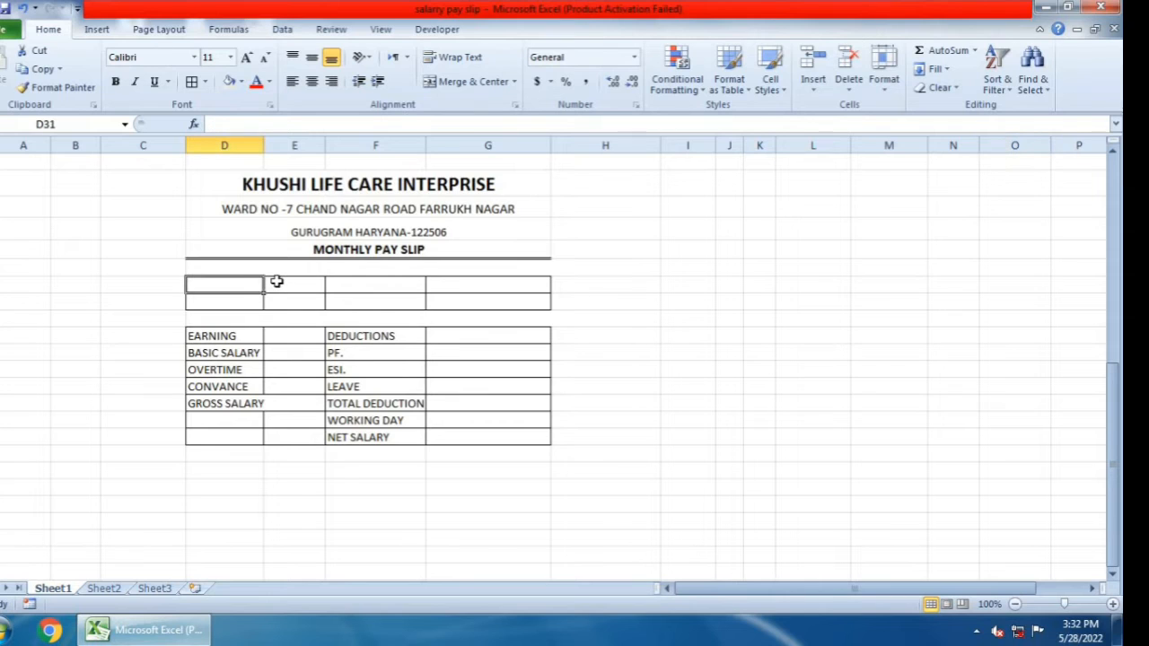
type("name")
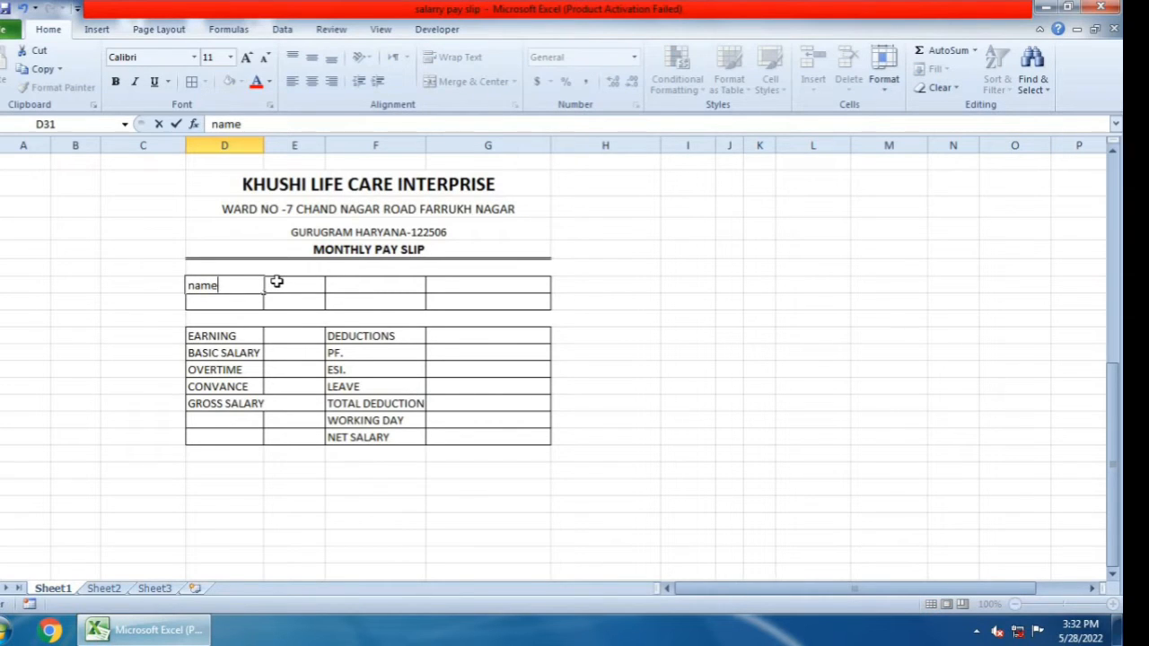
key("BackSpace")
key("BackSpace")
key("BackSpace")
key("BackSpace")
type("NAME")
key("Return")
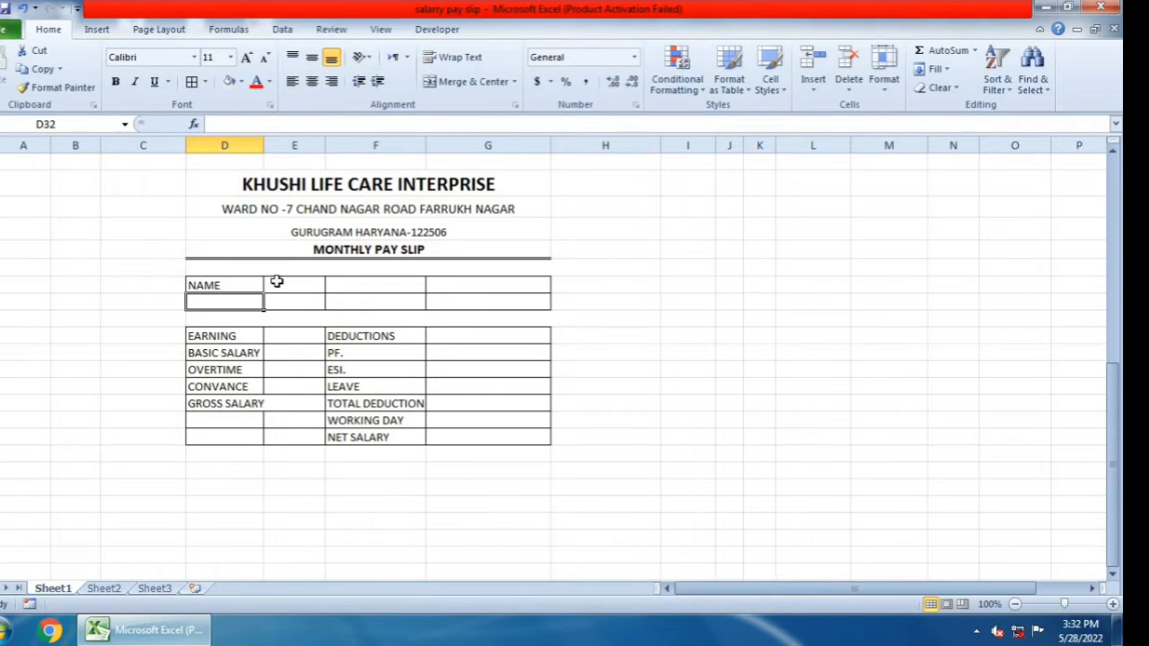
Enter the label DESIGNATION in D32 below NAME
type("DE")
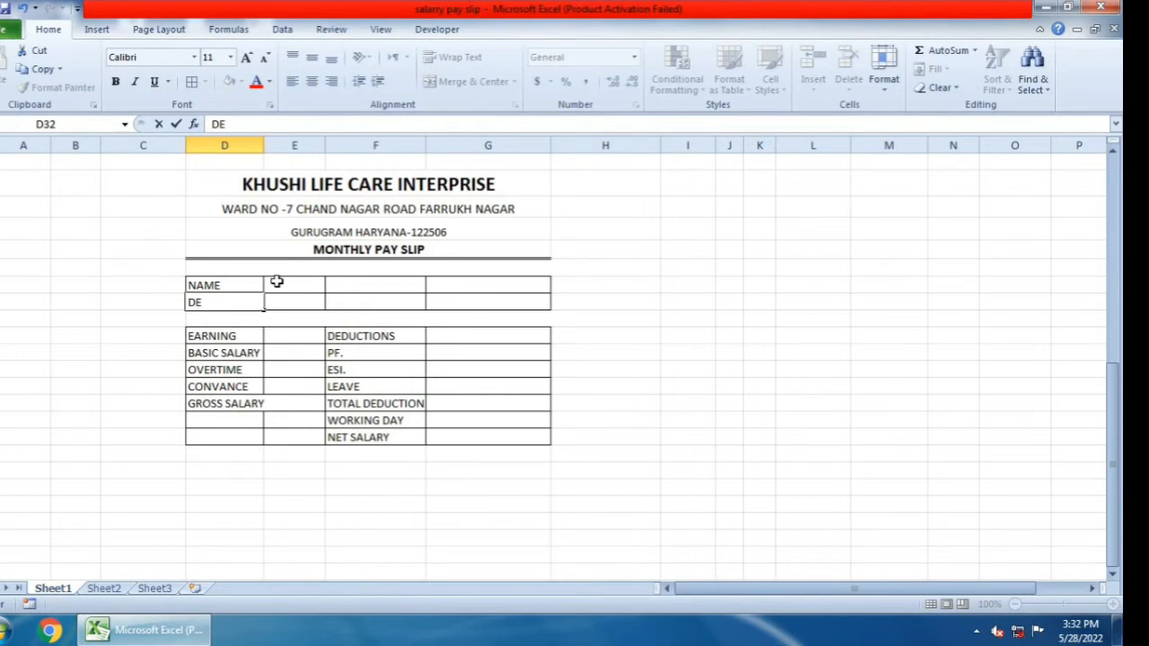
type("SIGNATIO")
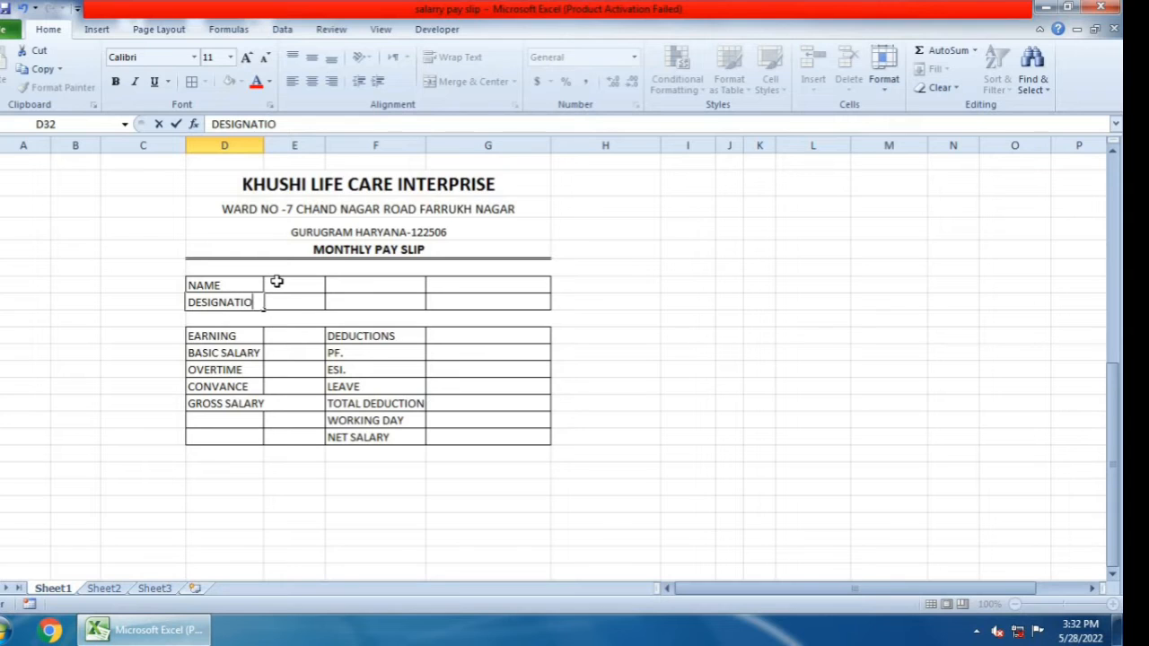
type("N")
key("Return")
key("Right")
key("Right")
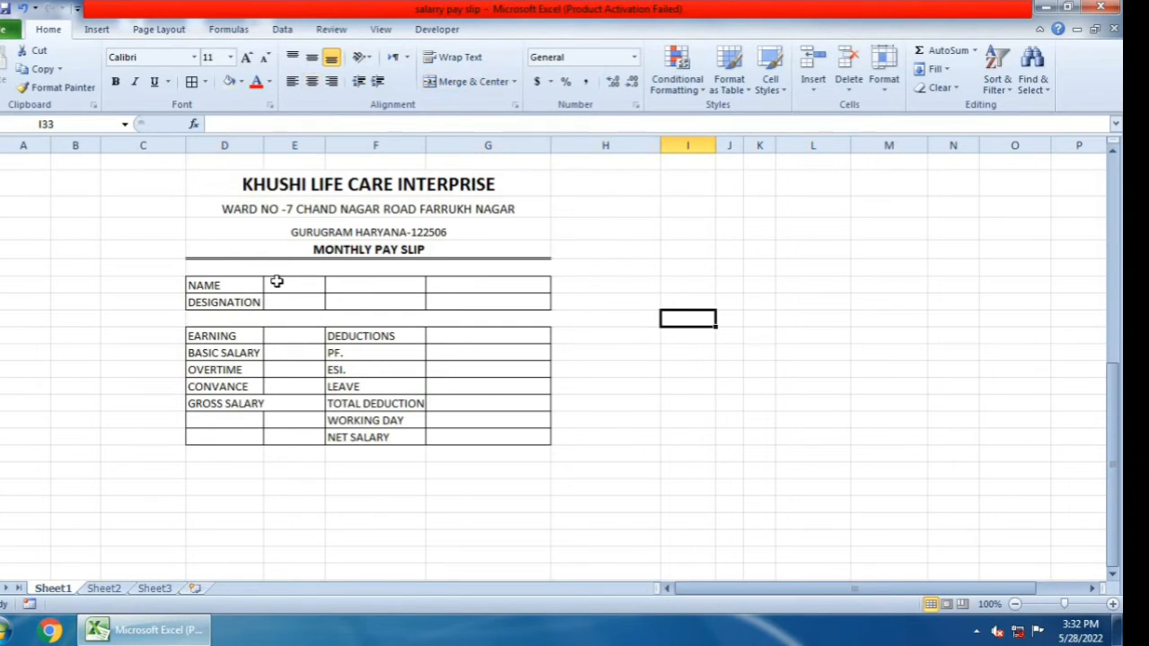
Enter the labels EMP. CODE in F31 and D.O.J in F32 of the employee detail rows
left_click(356, 282)
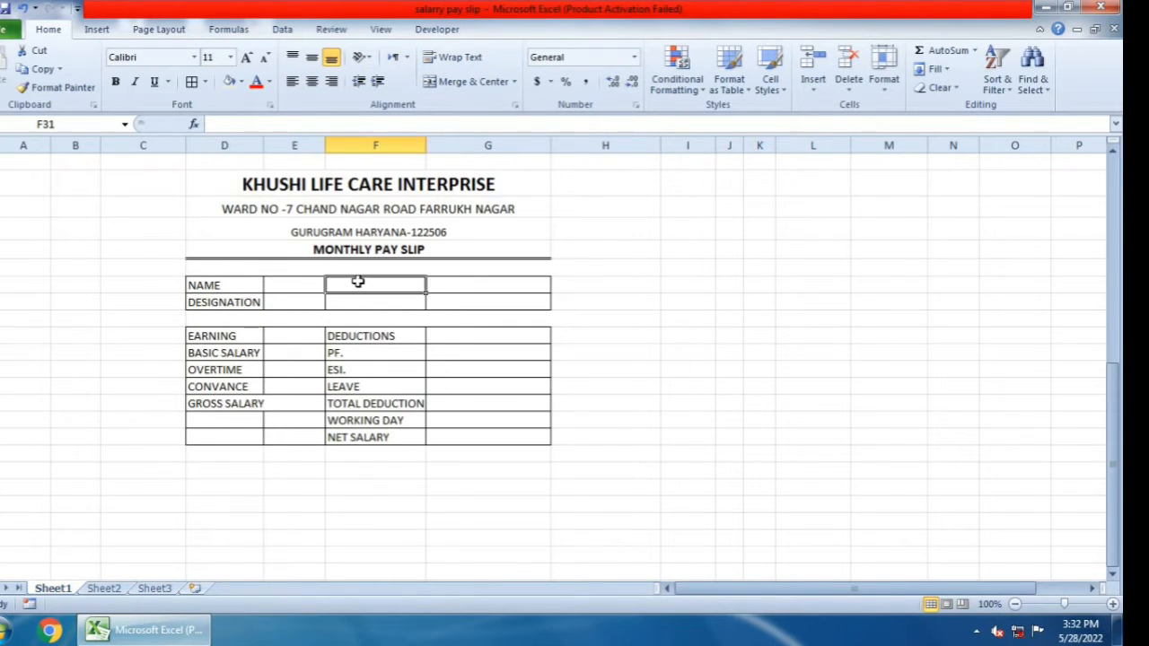
type("E")
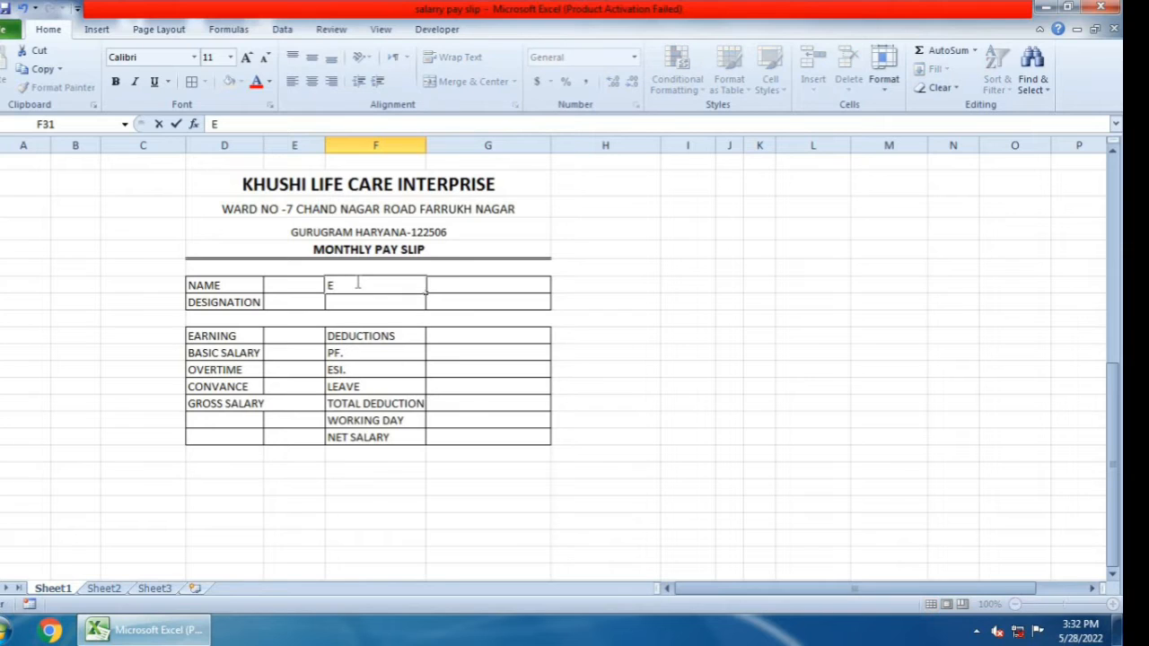
type("MP. CODE")
key("Return")
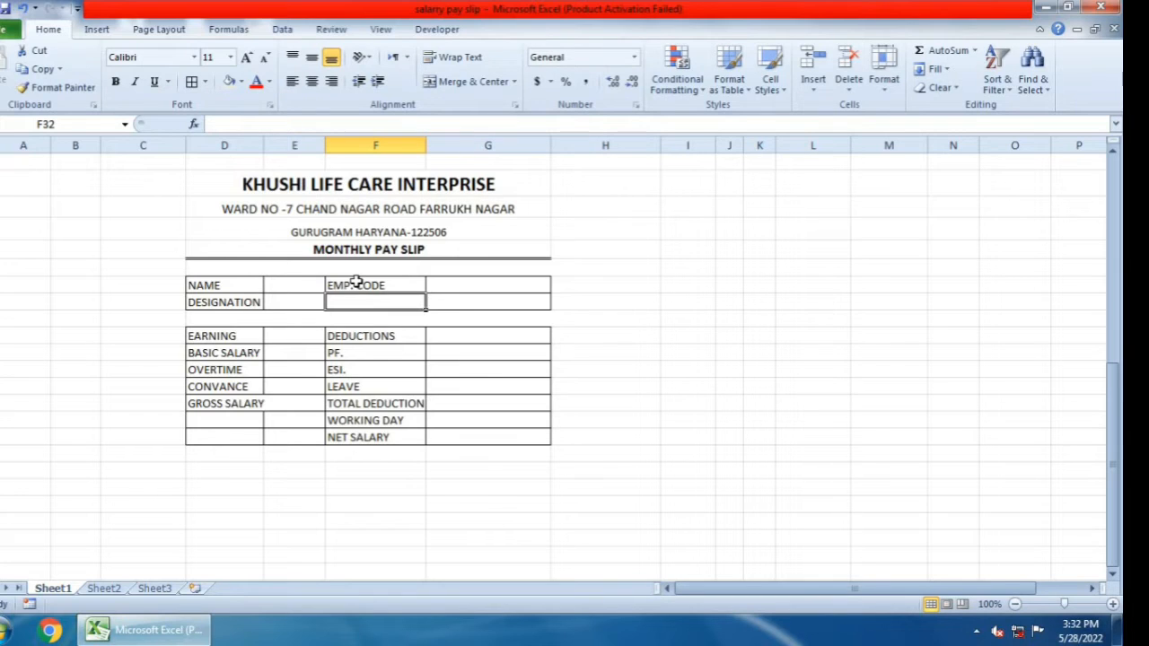
type("D.O.J")
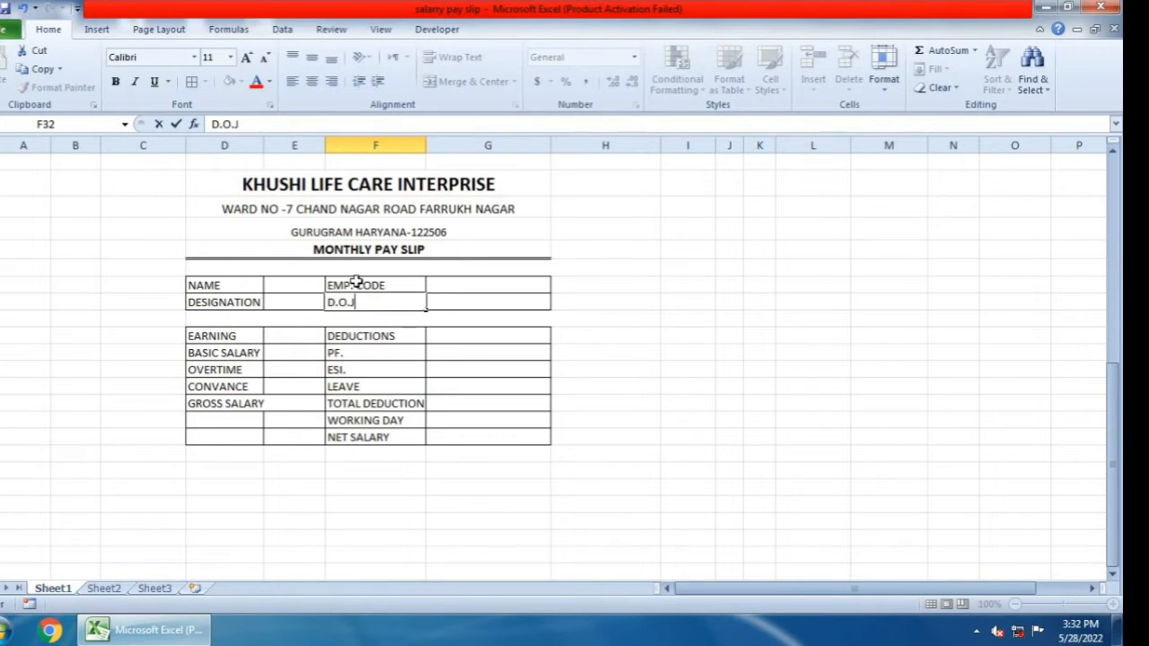
Change the NAME label in D31 to EMP. NAME and widen column D slightly so the GROSS SALARY label fits
left_click(216, 287)
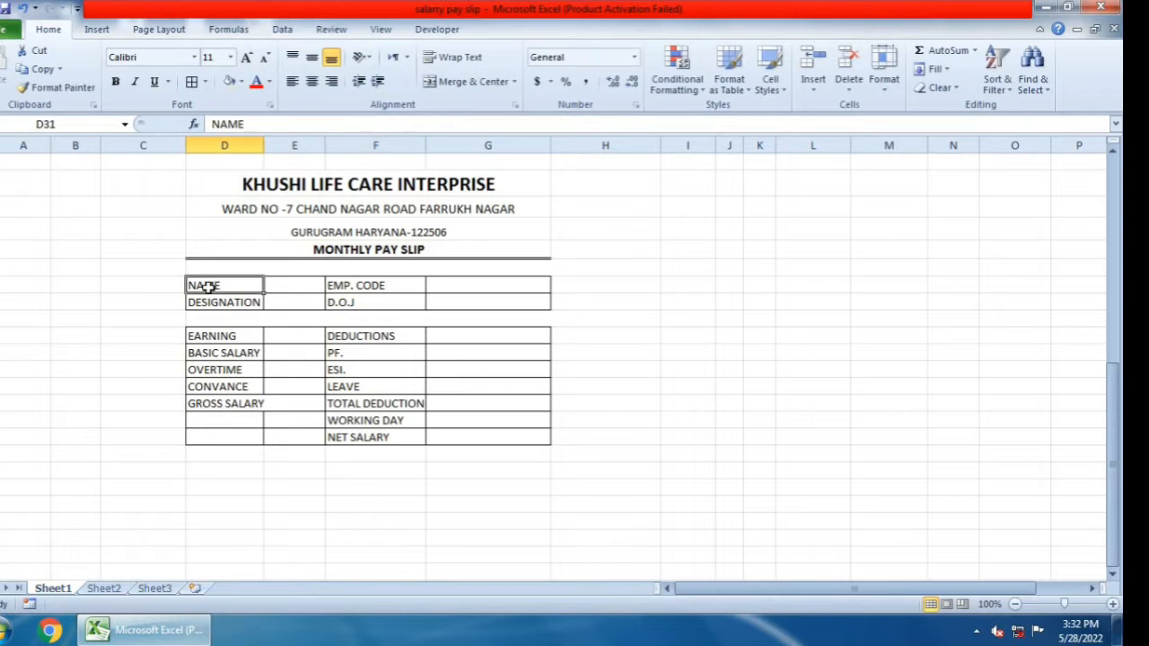
double_click(193, 286)
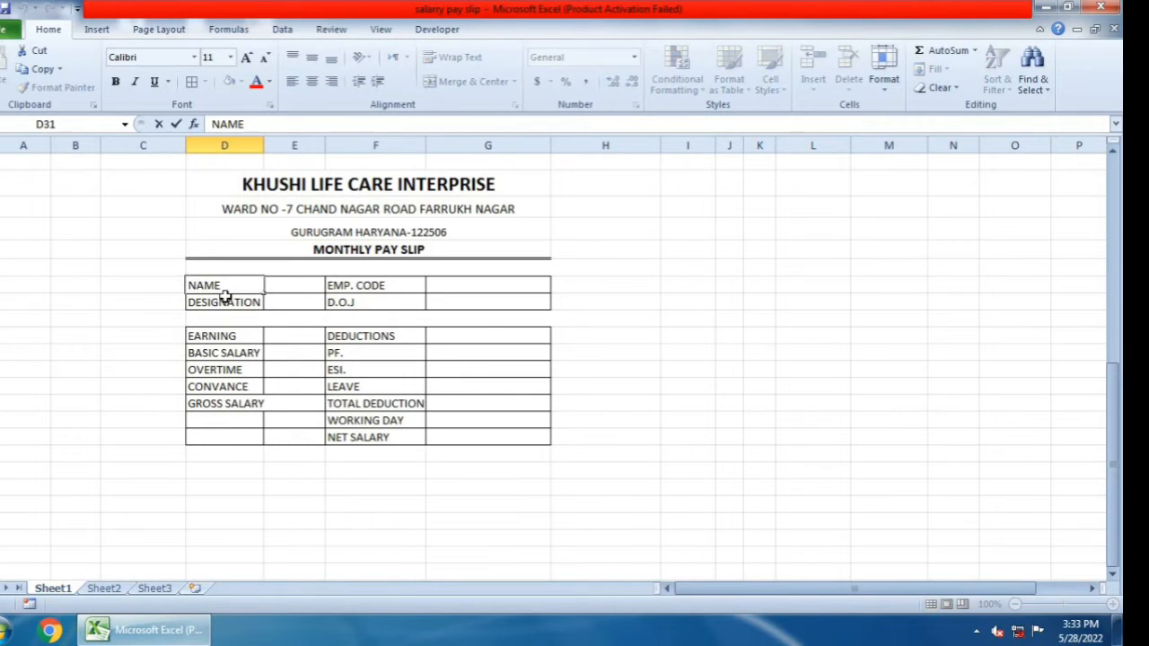
type("EMP.")
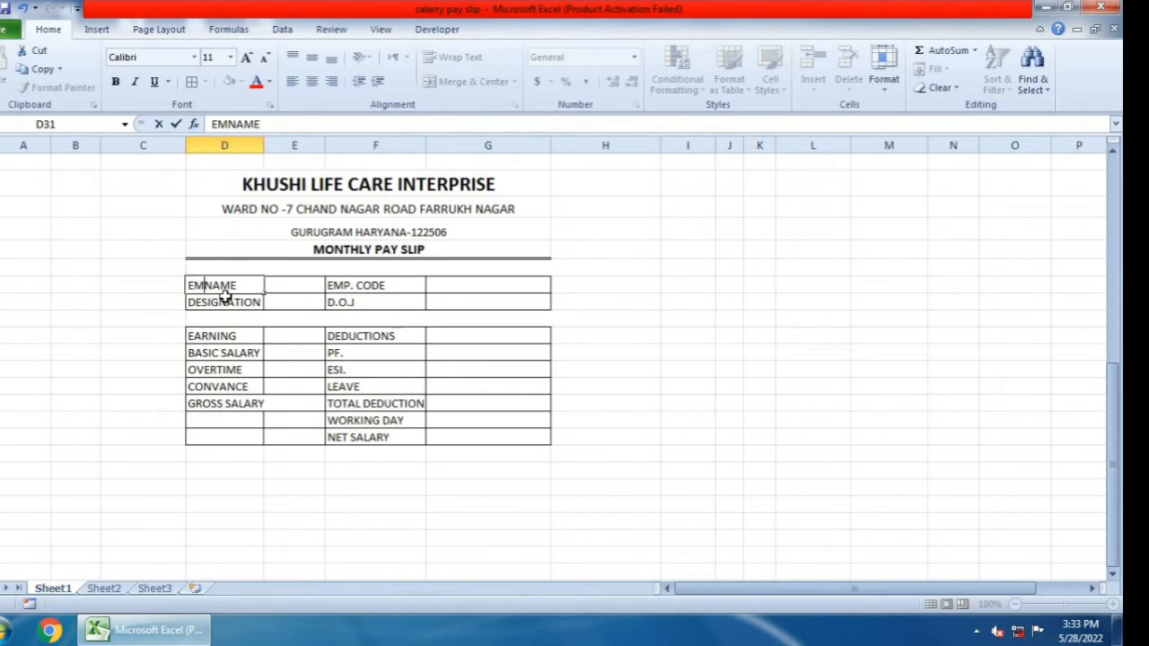
left_click(275, 289)
left_click_drag(265, 149, 270, 149)
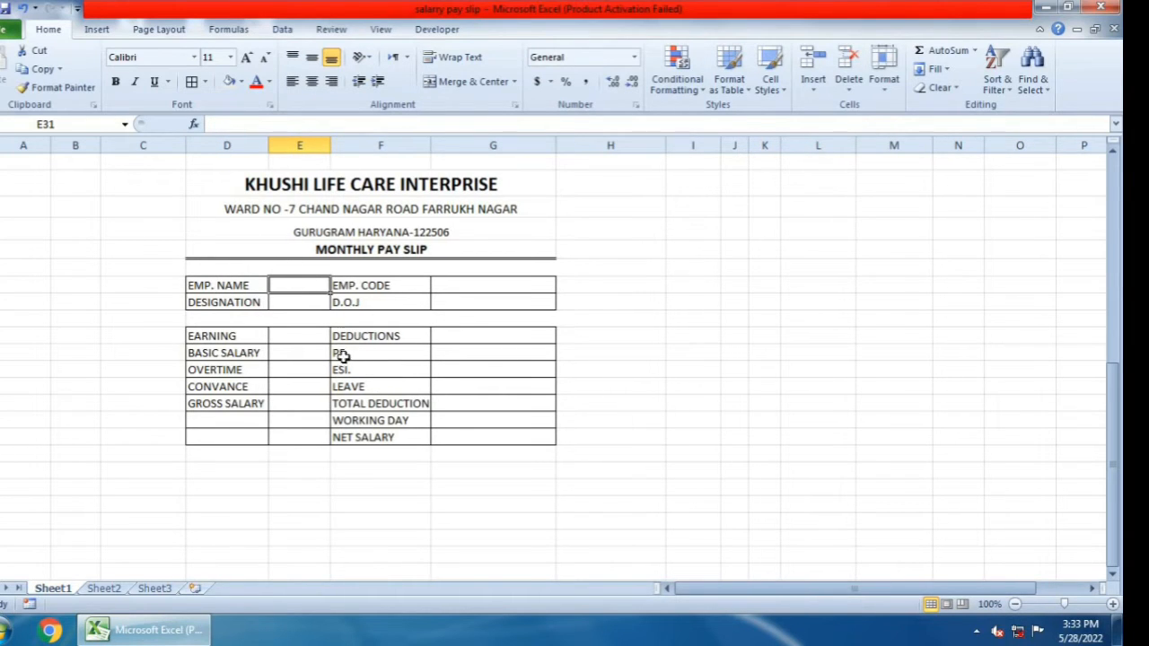
Apply a Thick Box Border around the whole pay slip area, C25:H45
scroll(333, 333, "up", 7)
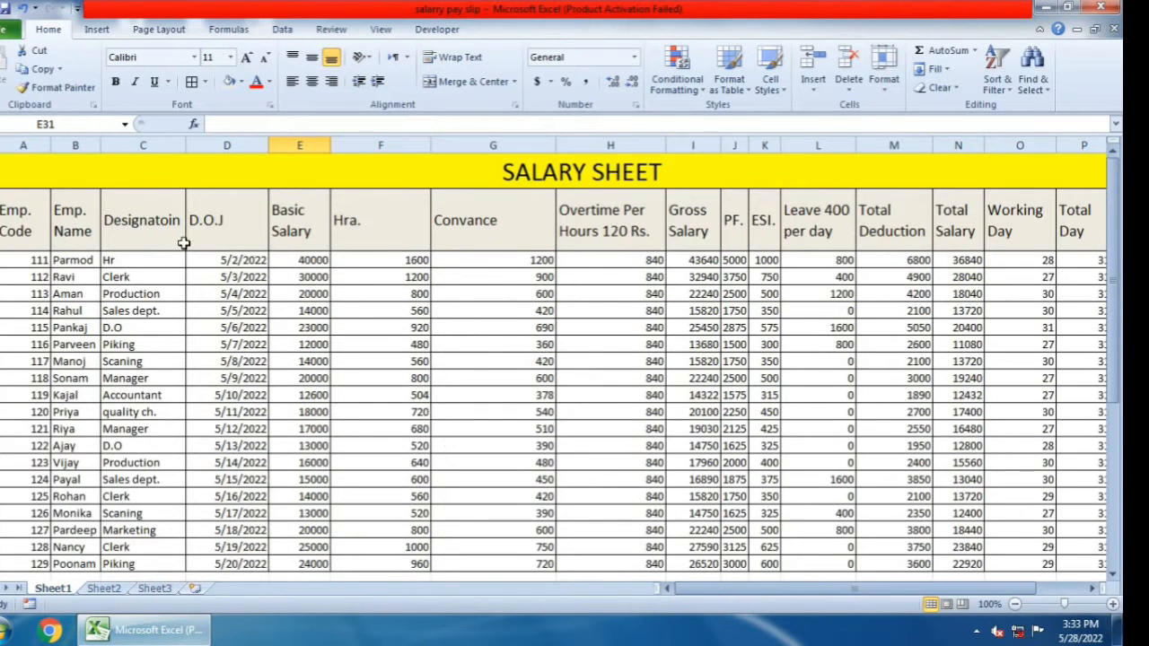
scroll(462, 495, "down", 6)
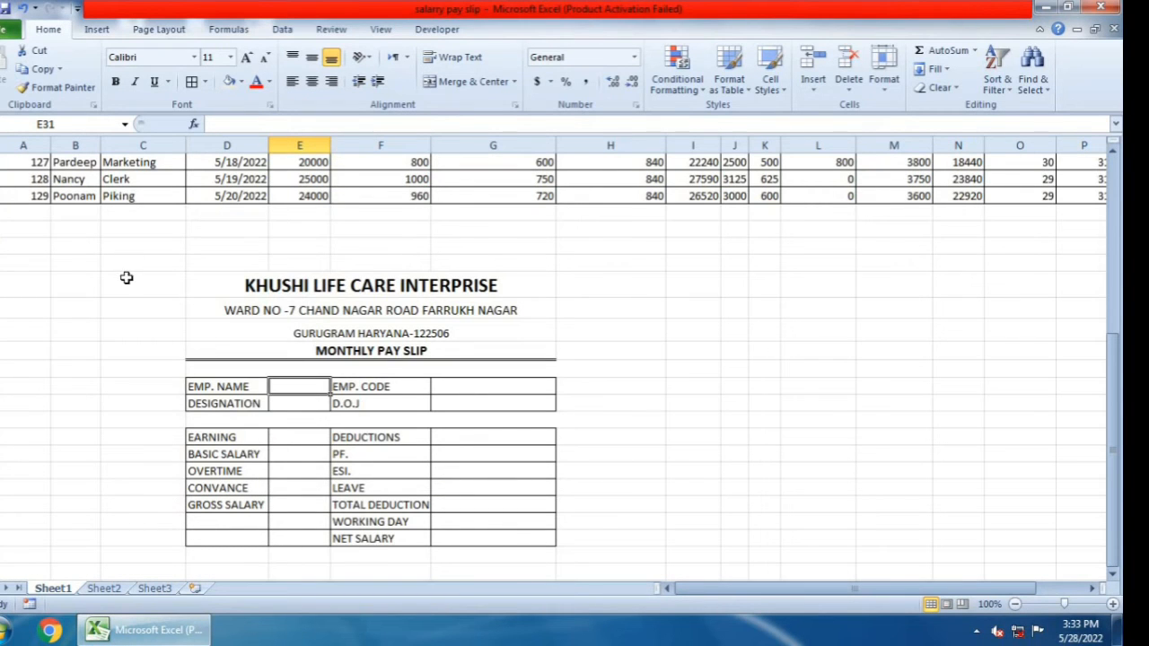
left_click(128, 279)
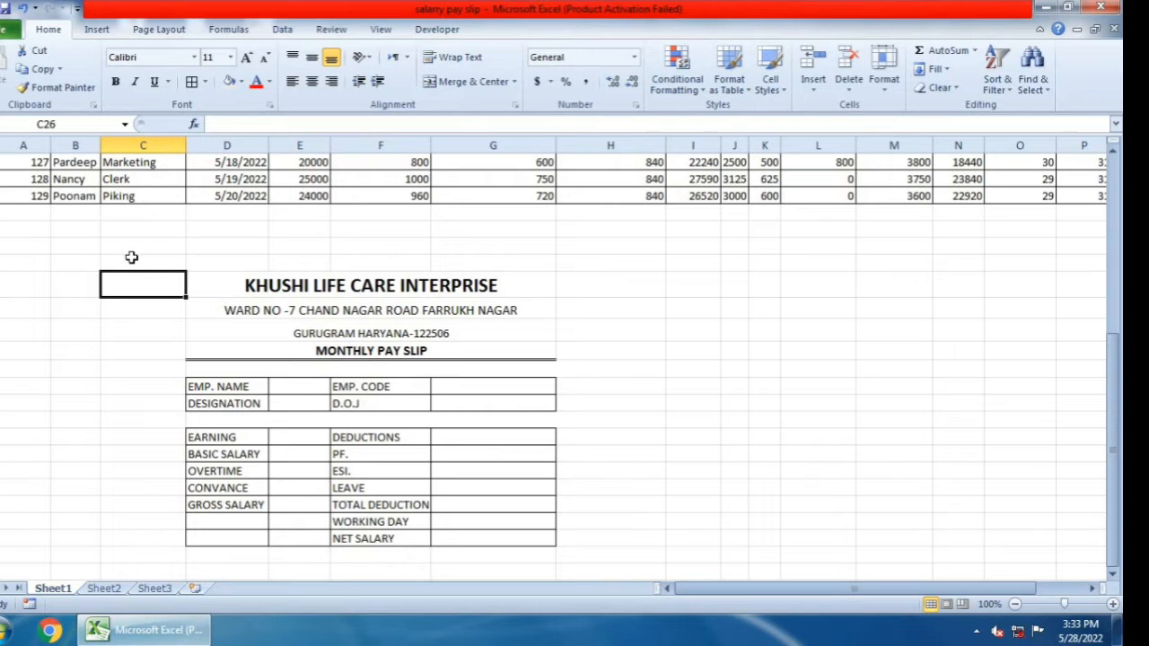
left_click_drag(132, 262, 527, 544)
left_click(205, 82)
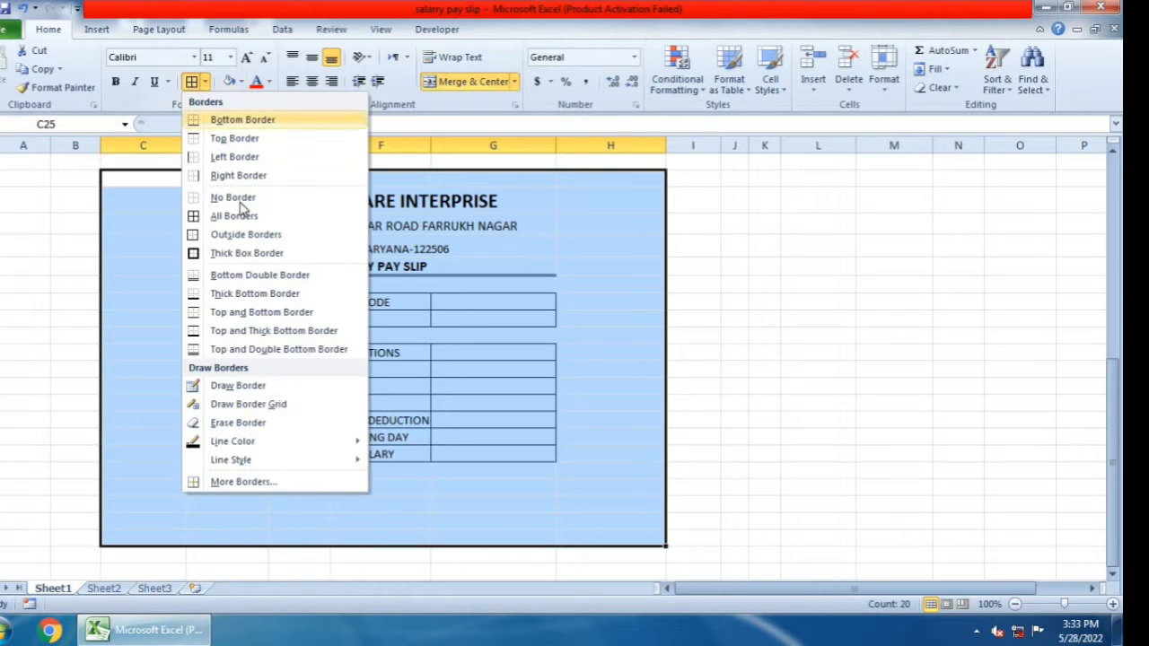
left_click(220, 251)
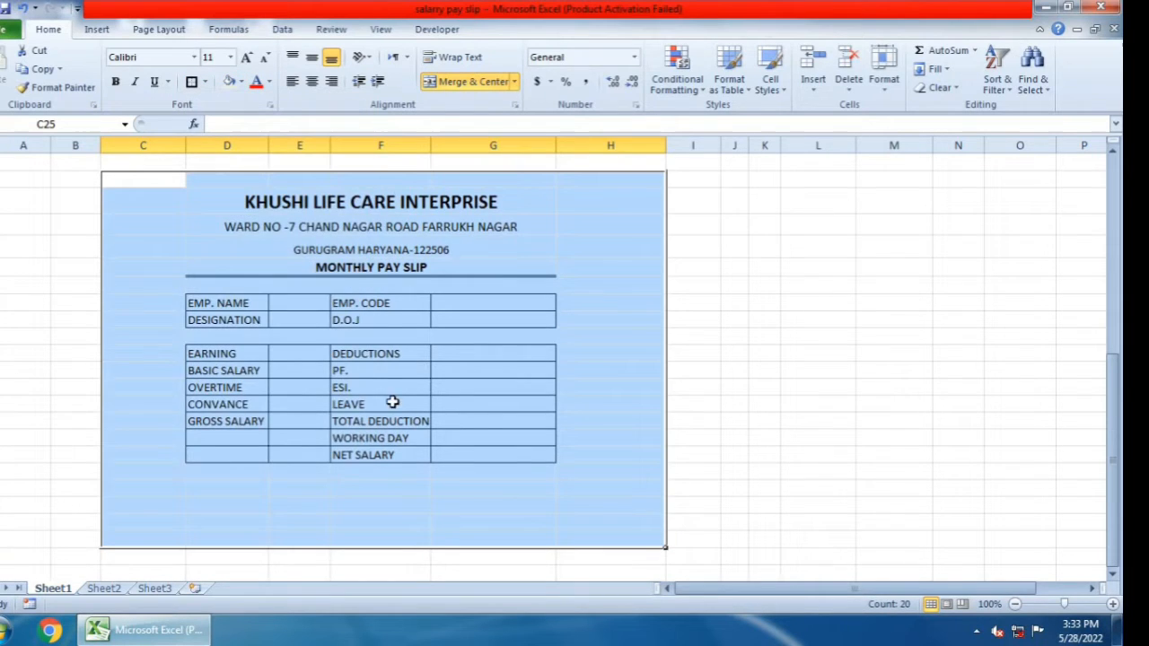
Hide the worksheet's gridlines so only the drawn borders of the pay slip show
left_click(334, 504)
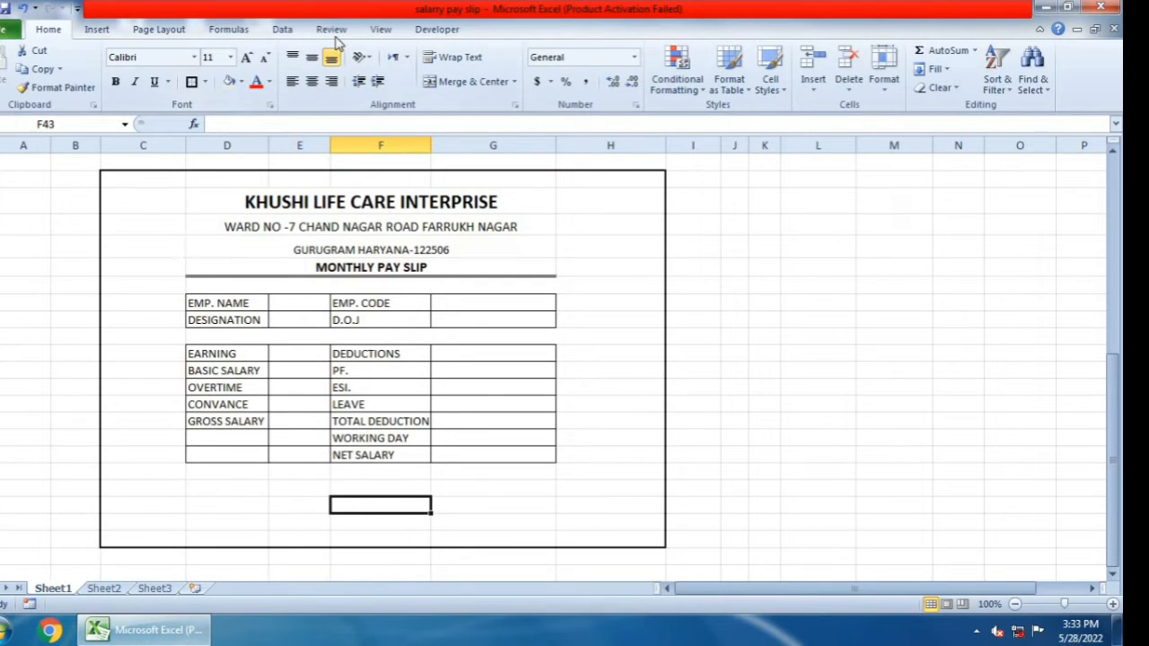
left_click(380, 30)
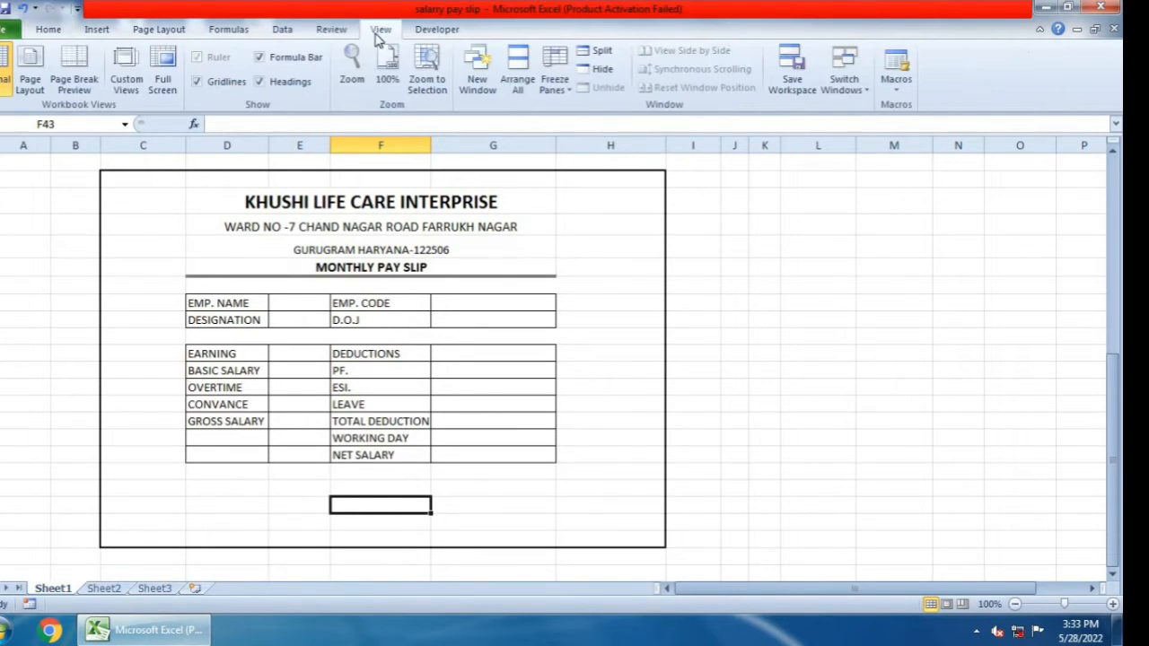
left_click(220, 82)
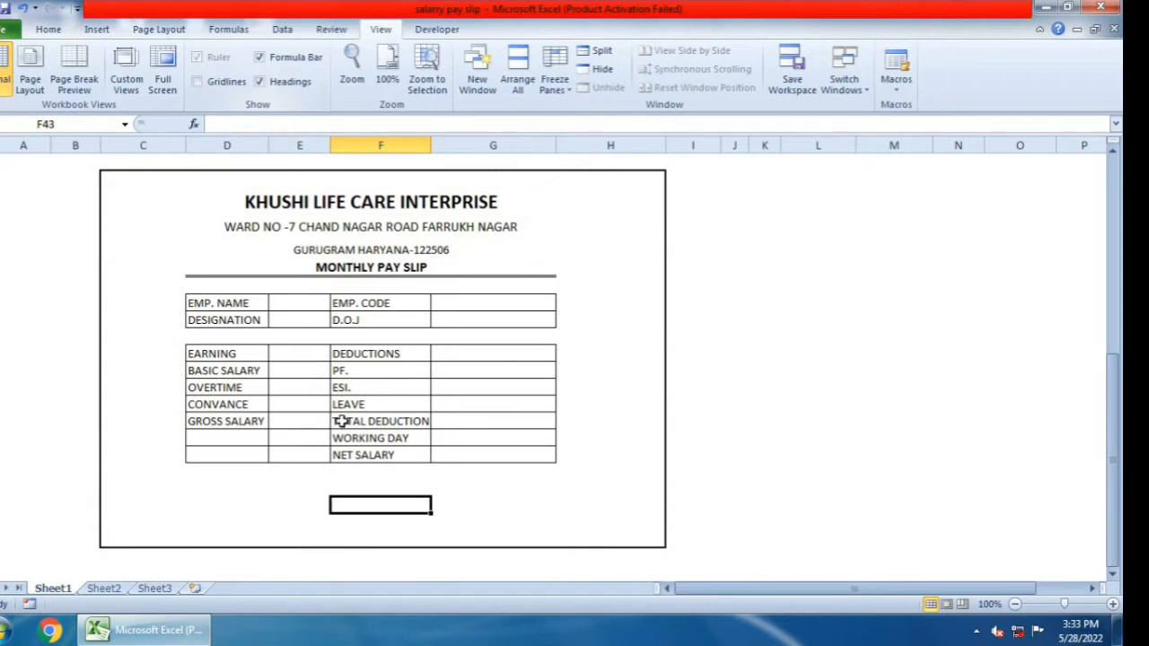
Enter "Signature of the emp." followed by a short line of underscores in D43 below the earnings section
left_click(229, 501)
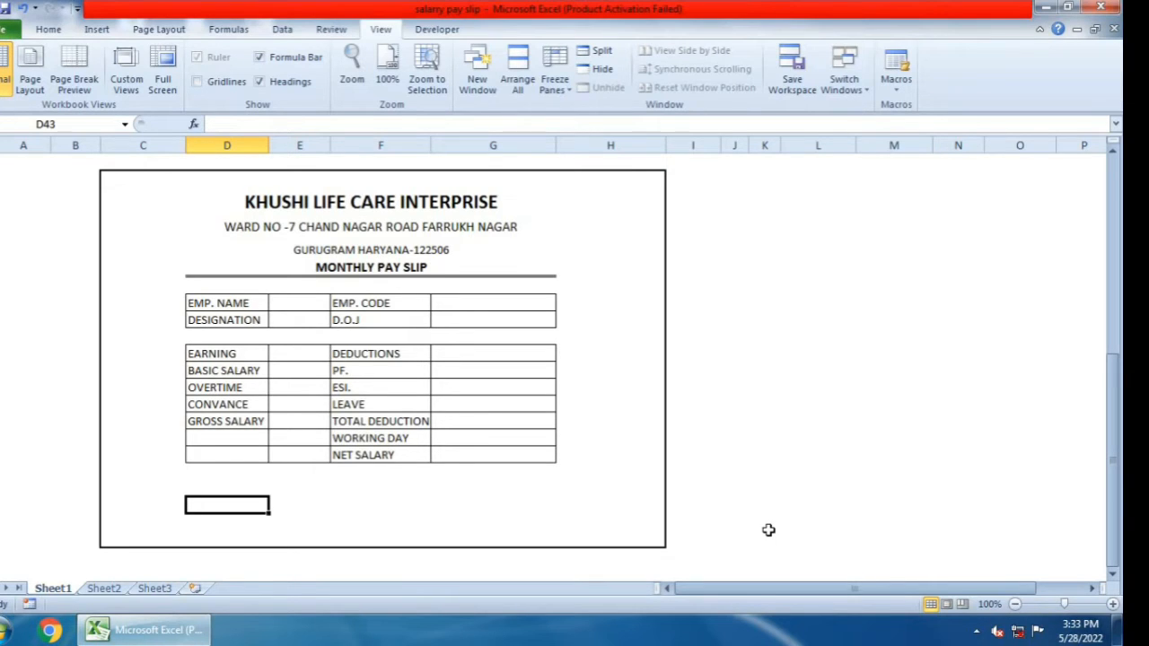
type("Si")
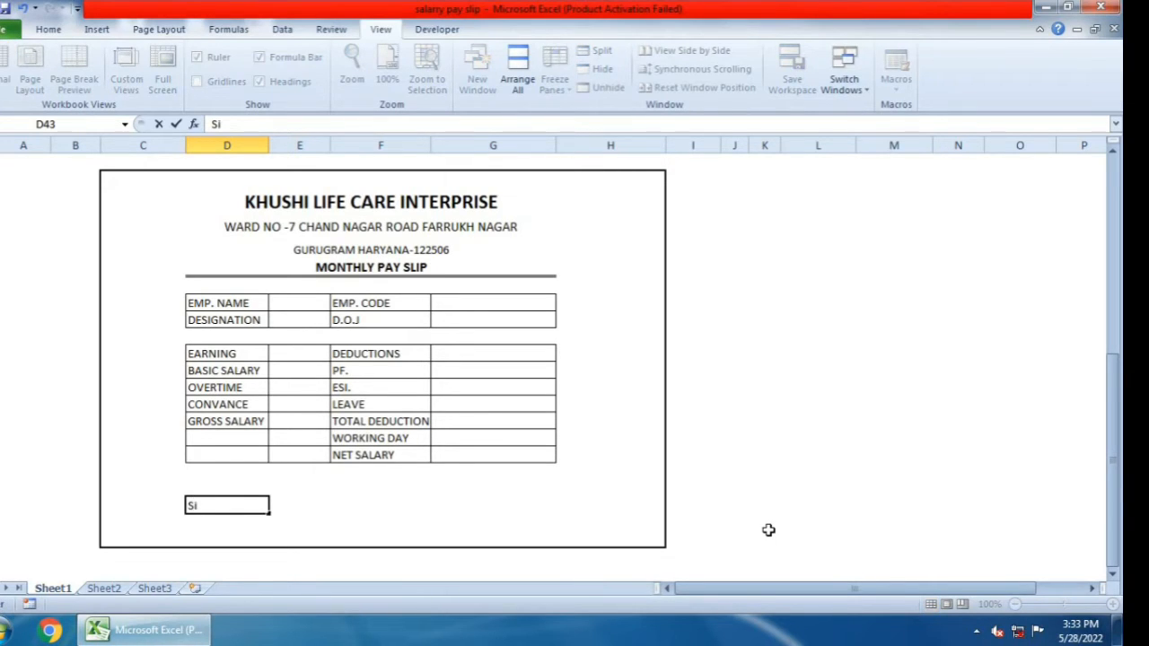
type("gnature of t")
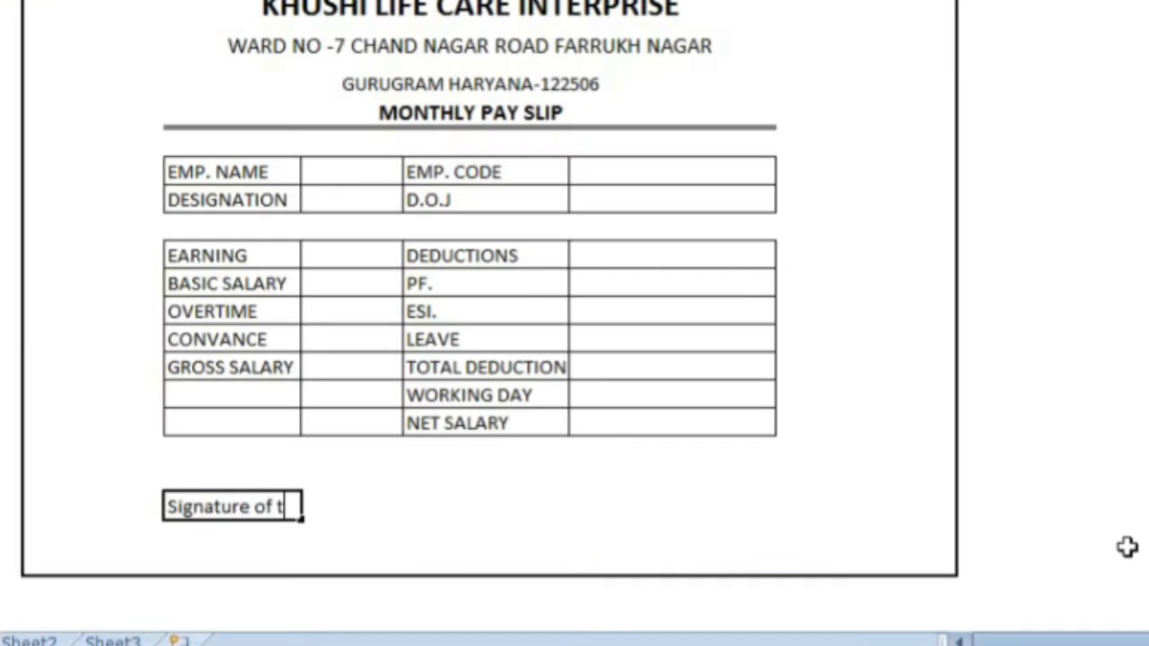
type("he emp")
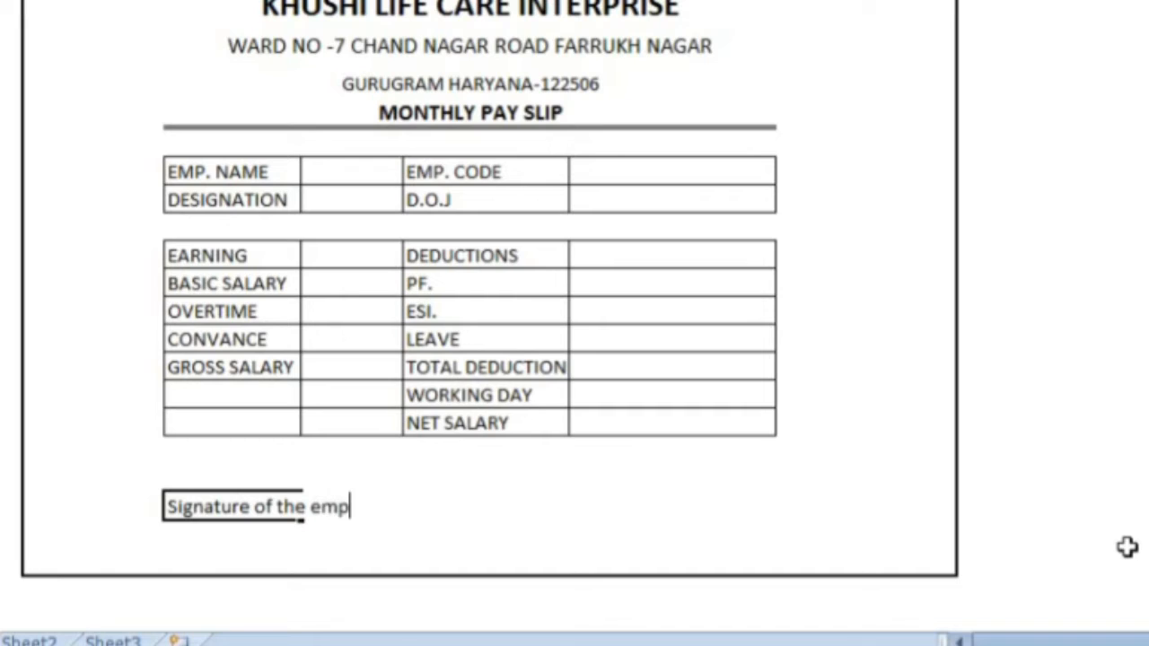
type("._____________________")
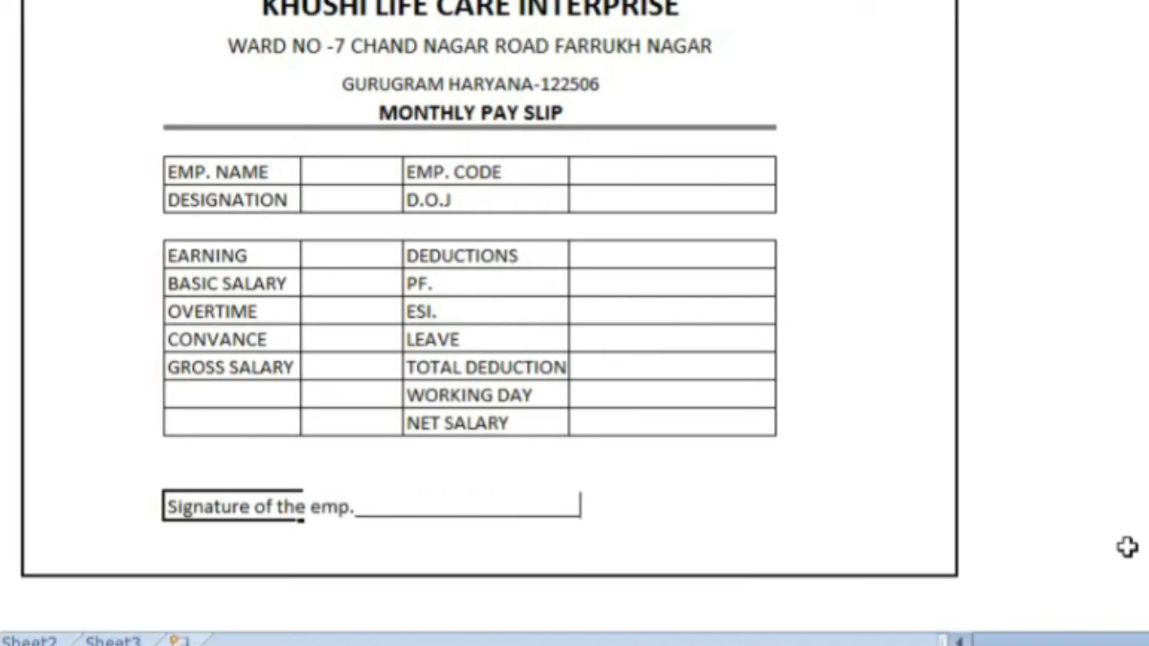
key("BackSpace")
key("BackSpace")
key("BackSpace")
key("BackSpace")
key("BackSpace")
key("BackSpace")
key("BackSpace")
Extend the signature text in D43 with Director followed by another line of underscores
type("Die")
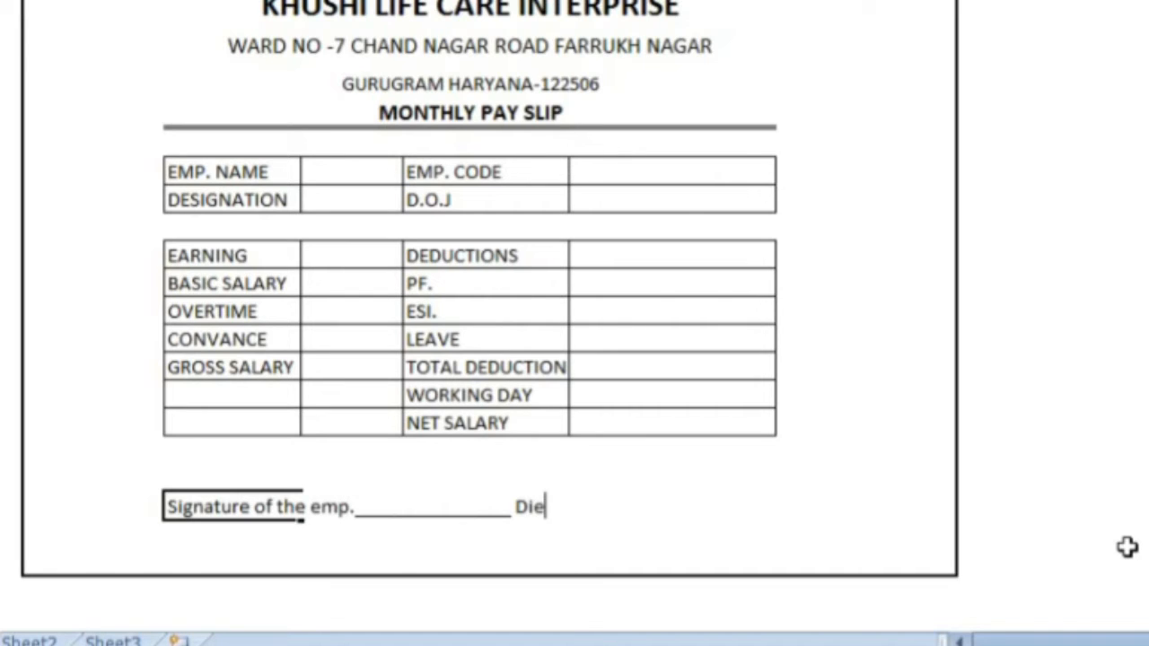
key("BackSpace")
type("rector")
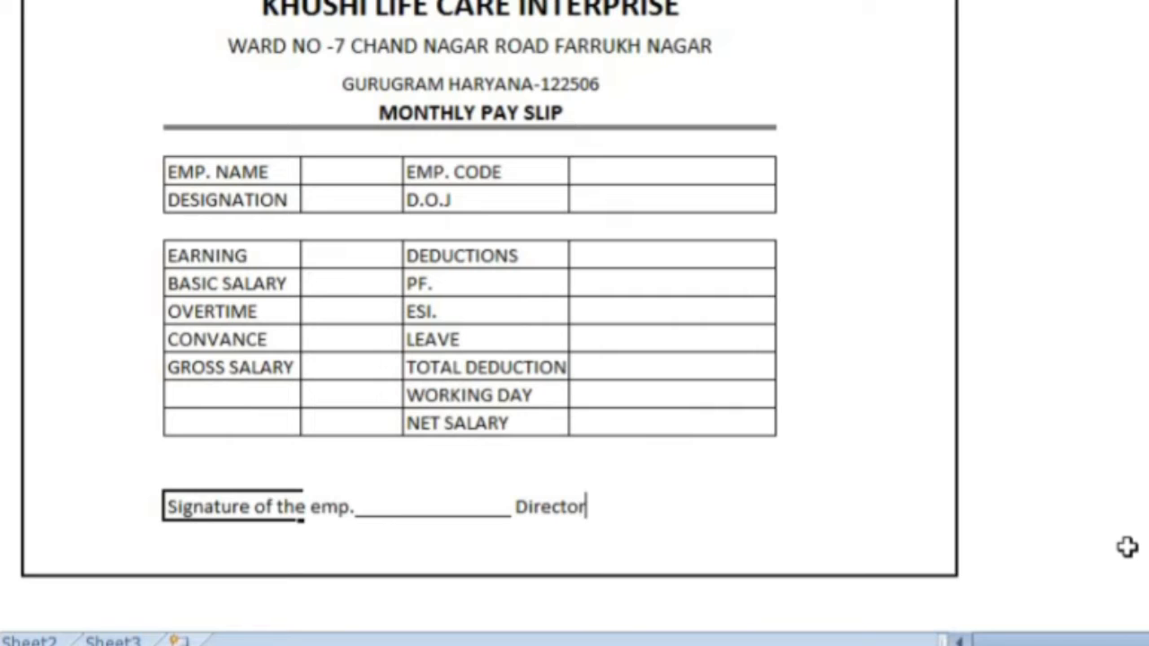
type("_____________________")
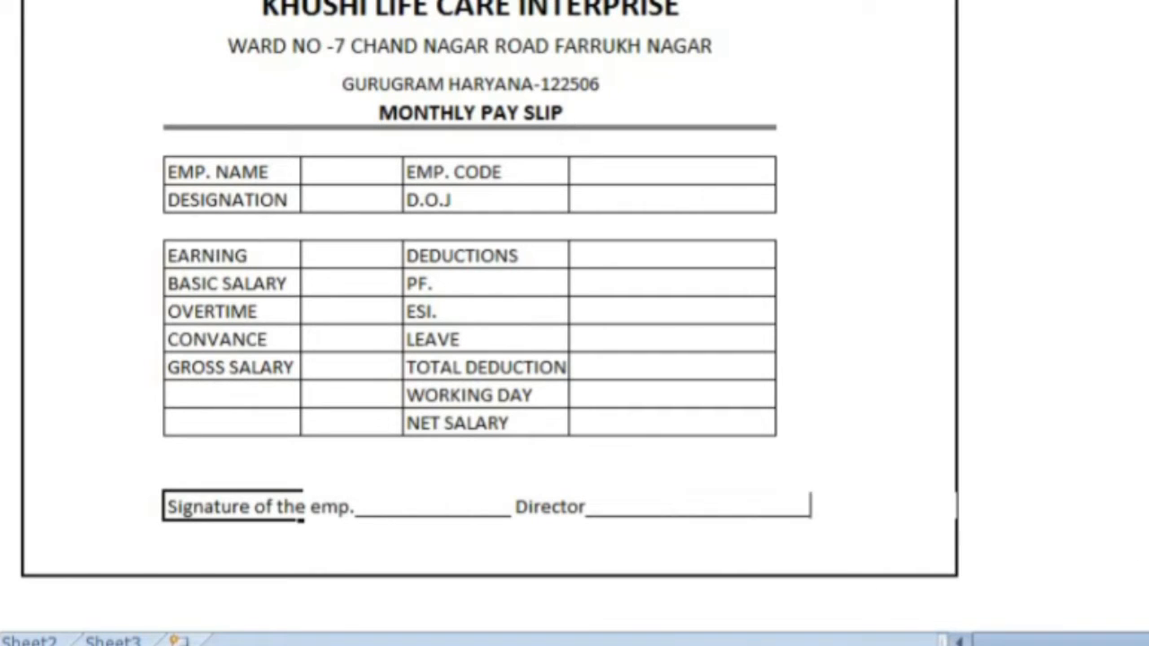
left_click(731, 205)
Define a workbook-scope name beginning with emp for the salary table range A2:Q21, including its header row
scroll(854, 369, "up", 3)
scroll(844, 364, "up", 5)
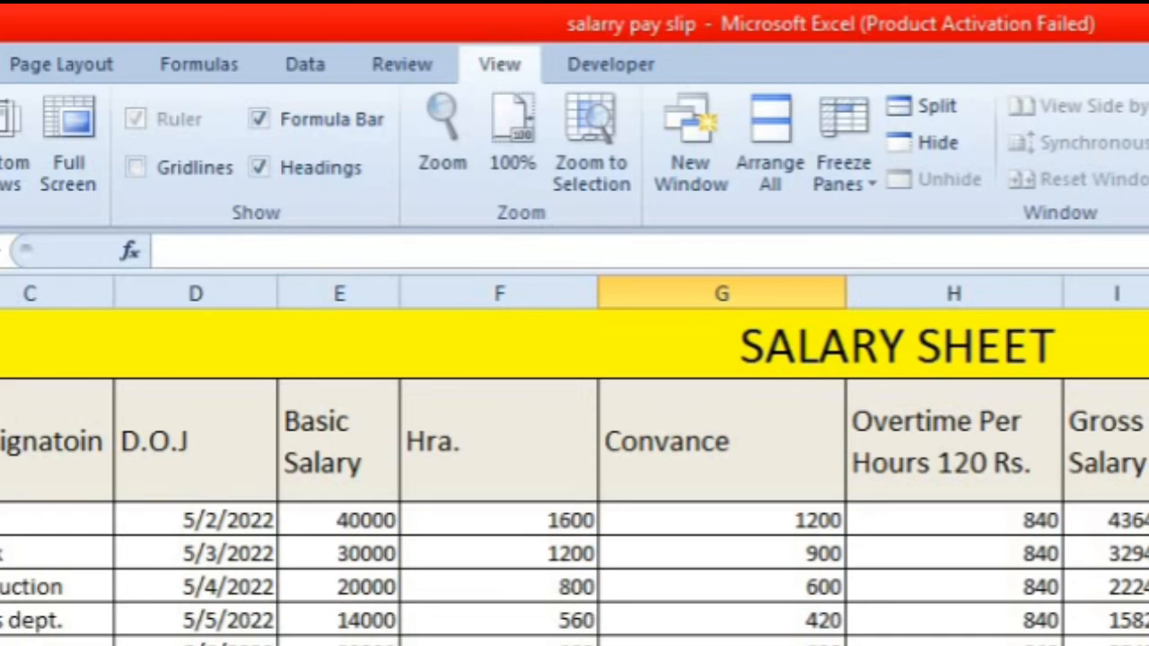
left_click_drag(2, 440, 1146, 645)
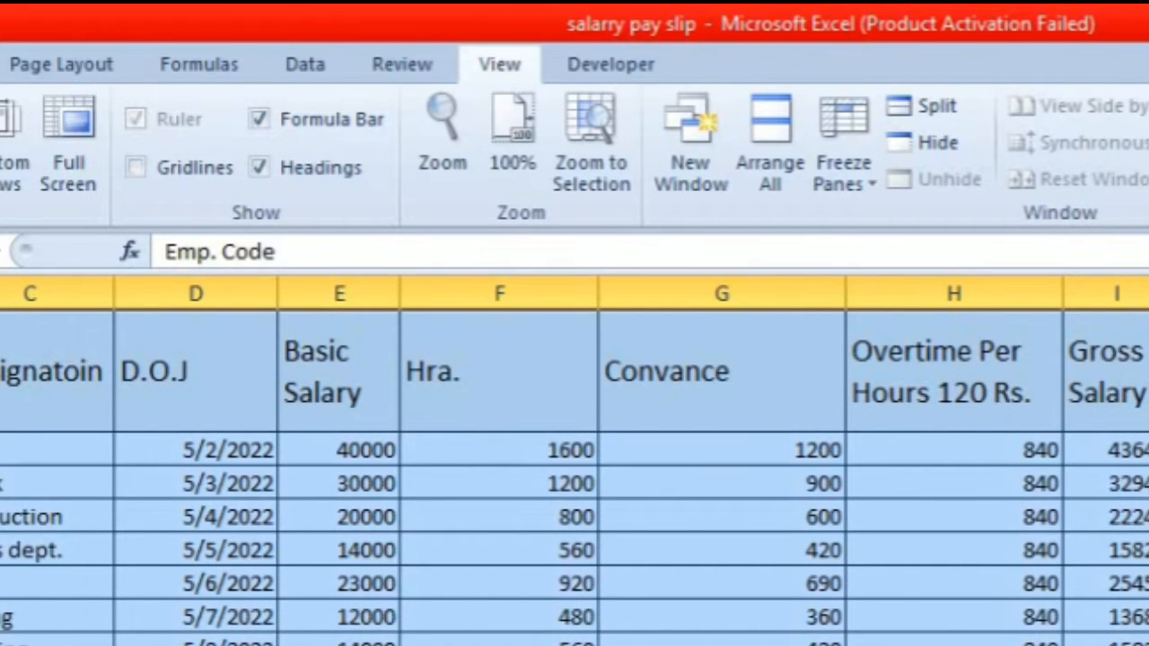
left_click_drag(1146, 645, 1147, 645)
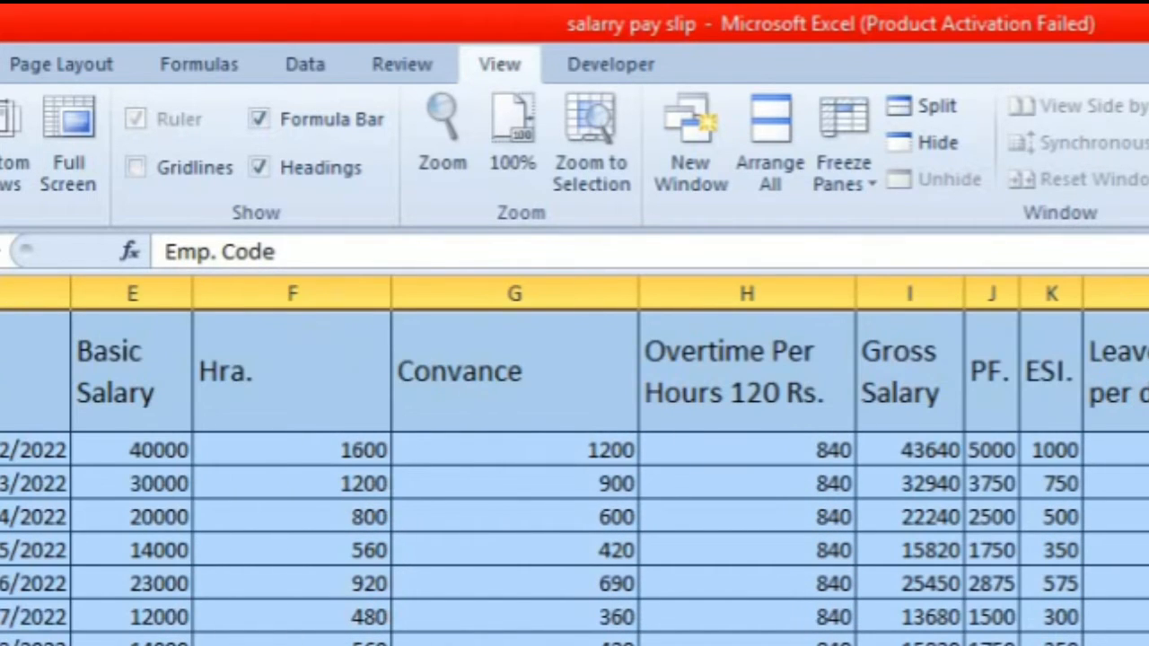
left_click(235, 70)
left_click(740, 106)
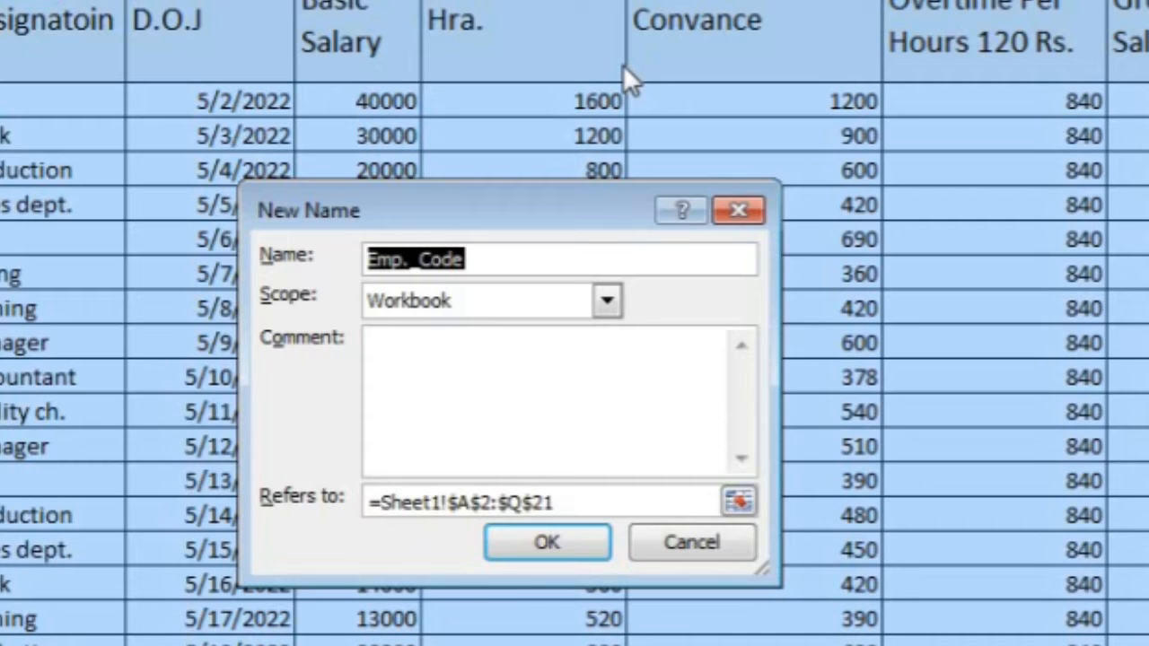
type("s")
key("BackSpace")
type("em")
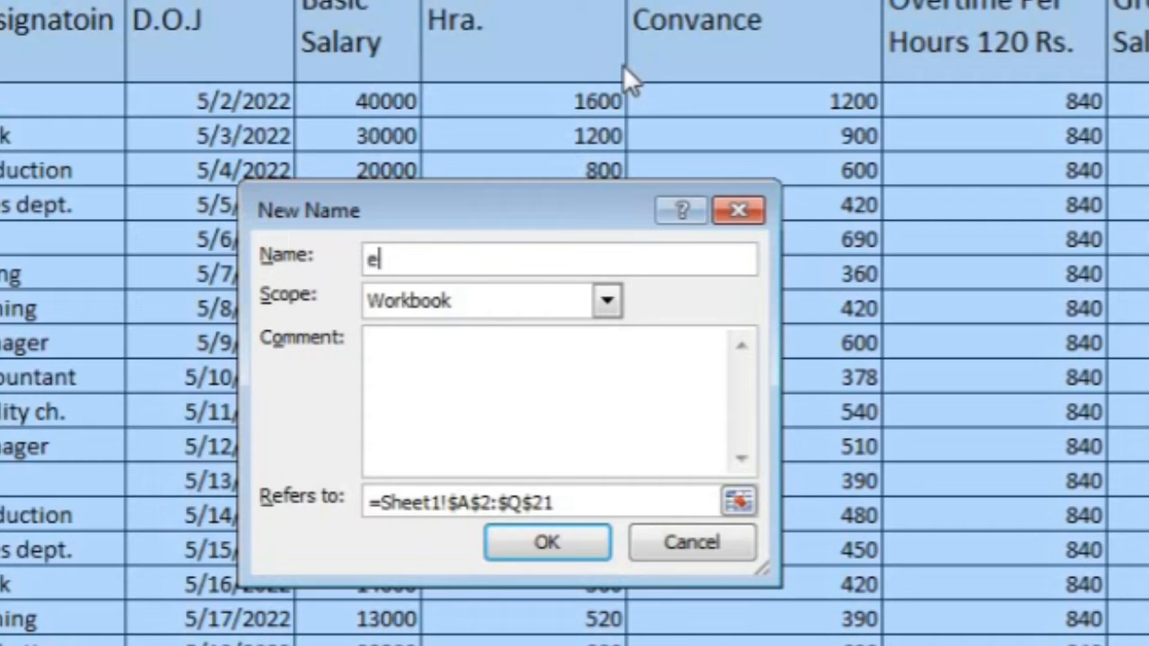
type("p dat")
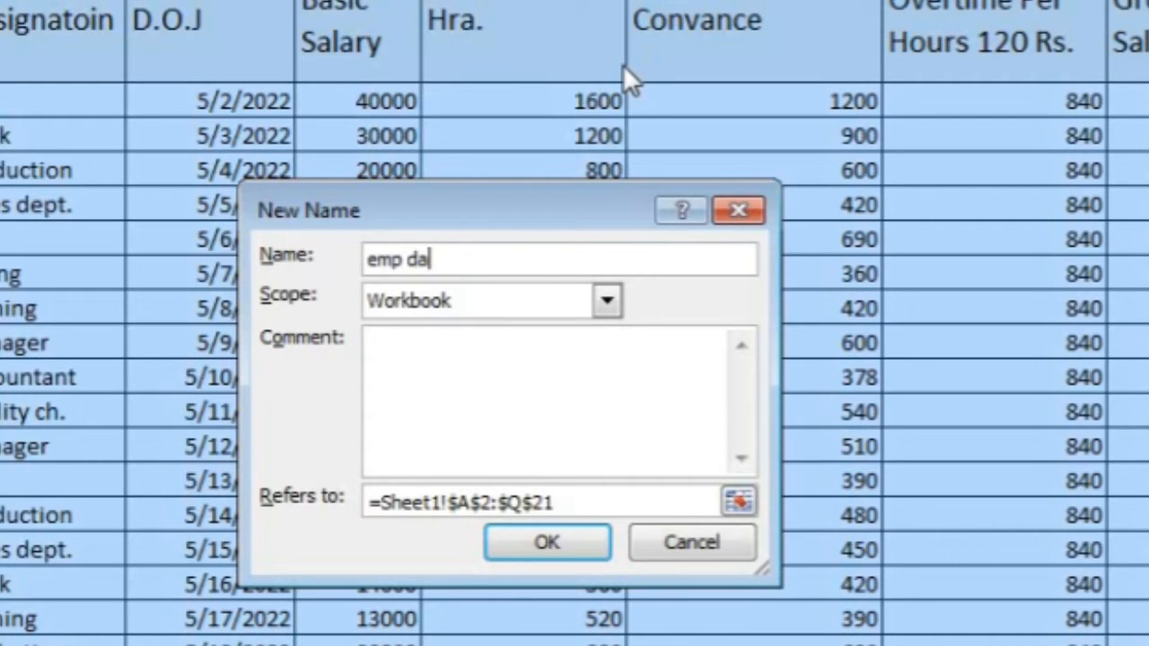
key("BackSpace")
key("BackSpace")
key("BackSpace")
left_click(556, 544)
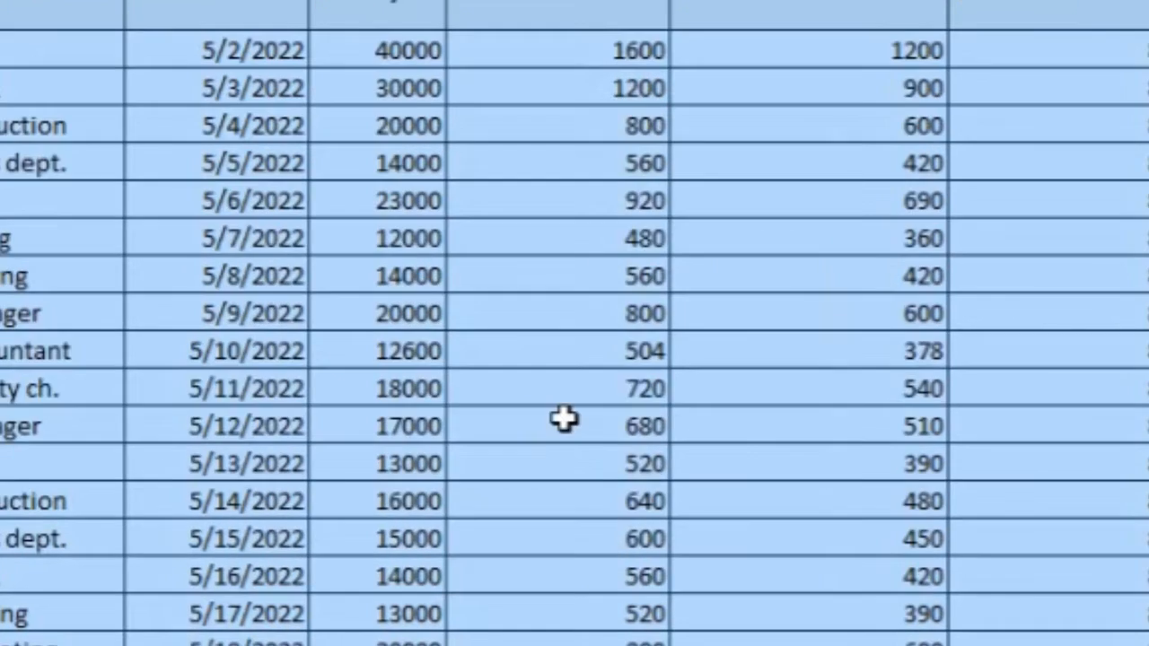
Enter 111 in E31, the cell beside the EMP. NAME label in the pay slip
scroll(564, 484, "down", 5)
scroll(563, 483, "down", 3)
left_click(396, 263)
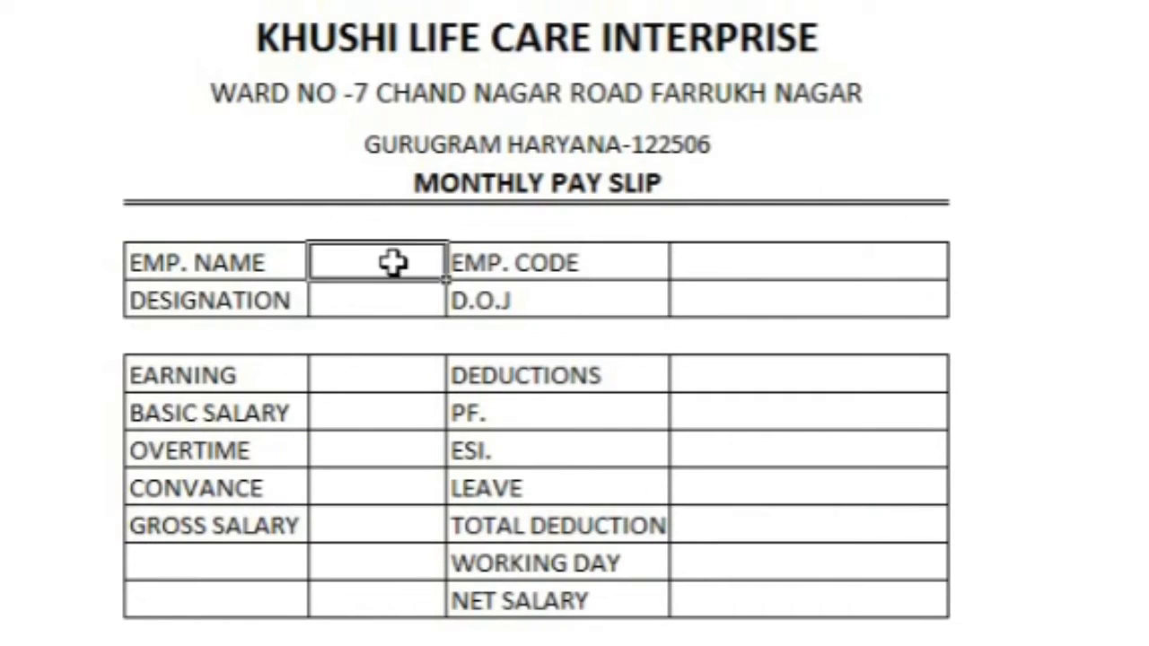
type("111")
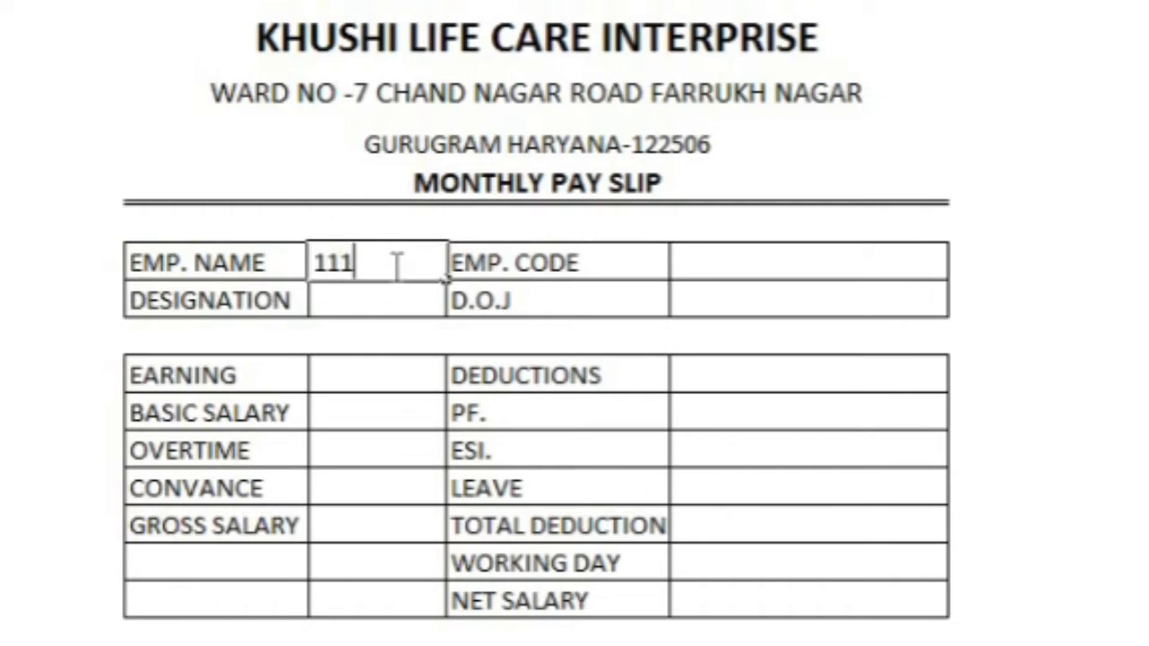
key("Return")
Enter =VLOOKUP(E31,emp,3,0) in E32 beside the DESIGNATION label of the pay slip
type("=vlo")
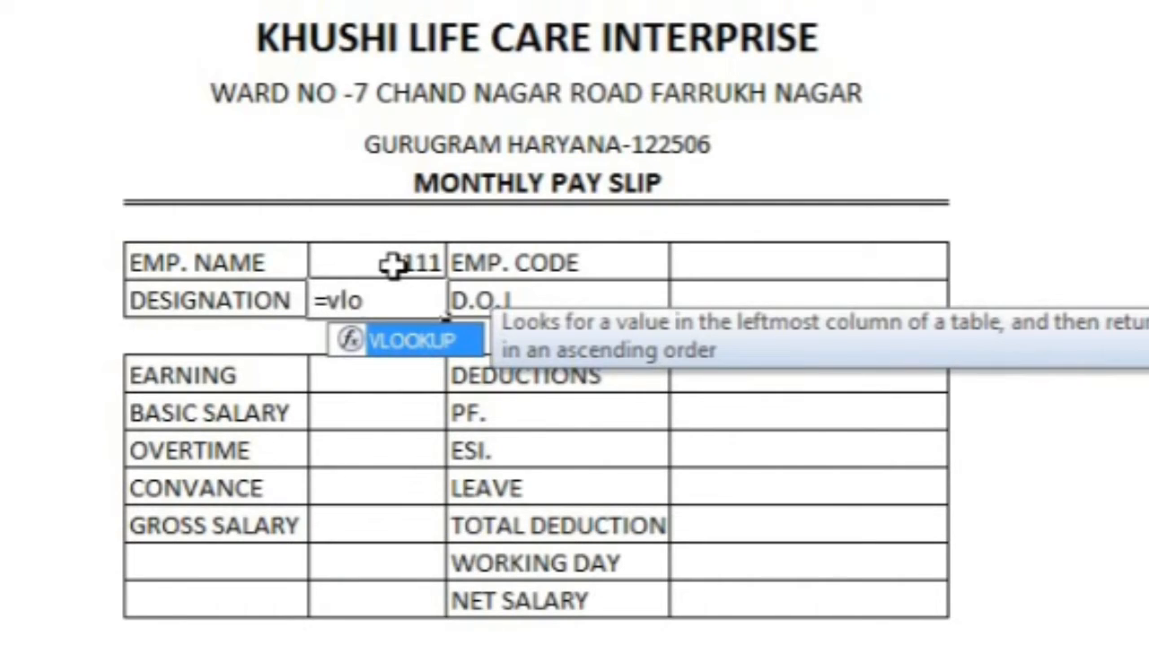
key("Tab")
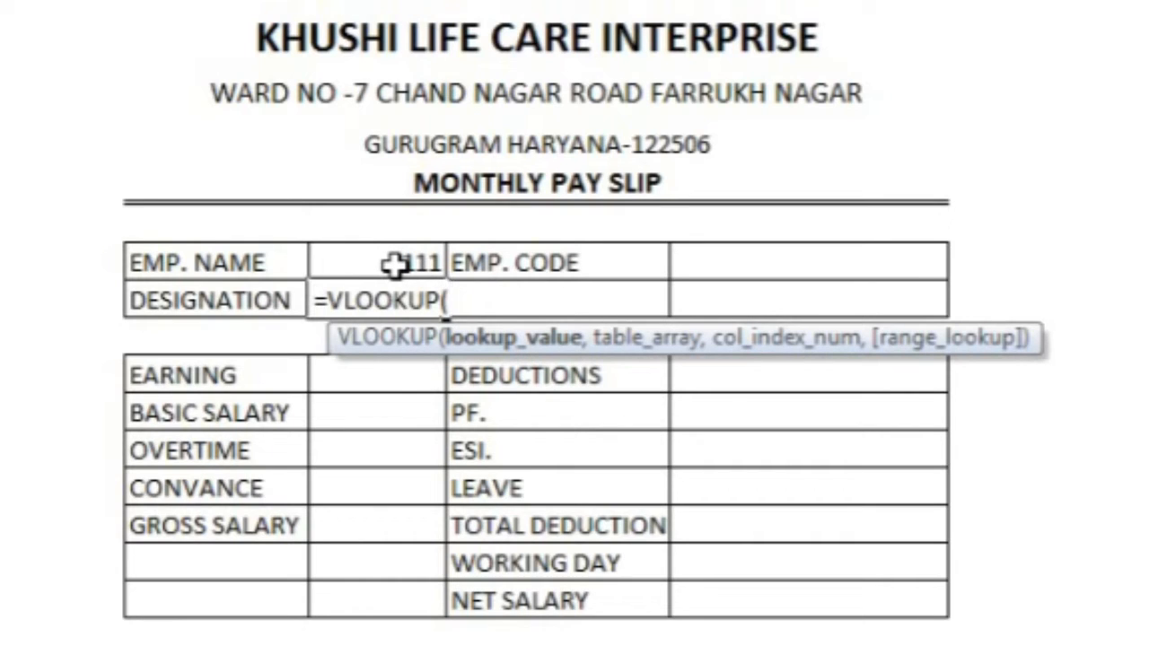
left_click(395, 263)
type(",em")
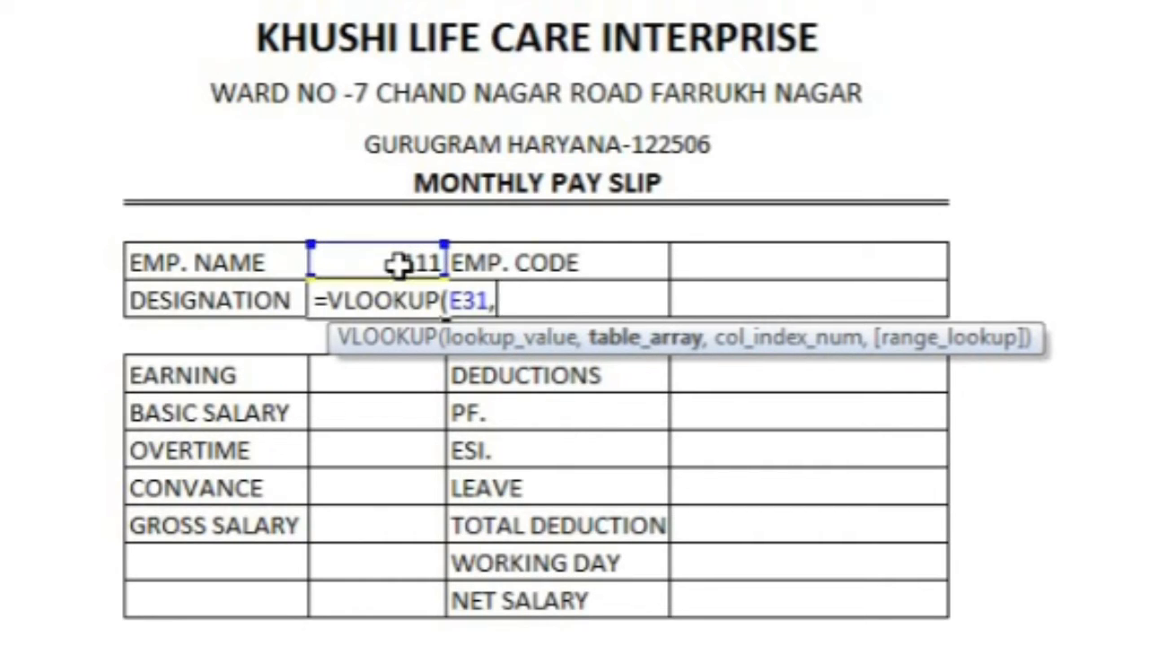
type(",")
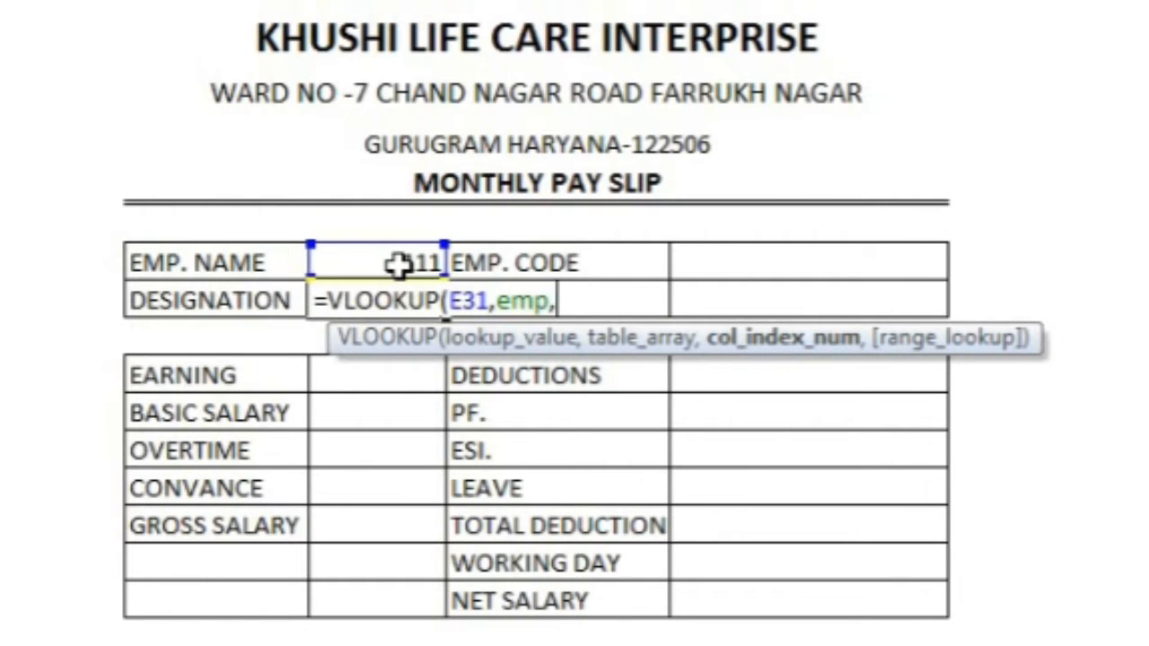
scroll(399, 263, "up", 4)
scroll(399, 263, "down", 3)
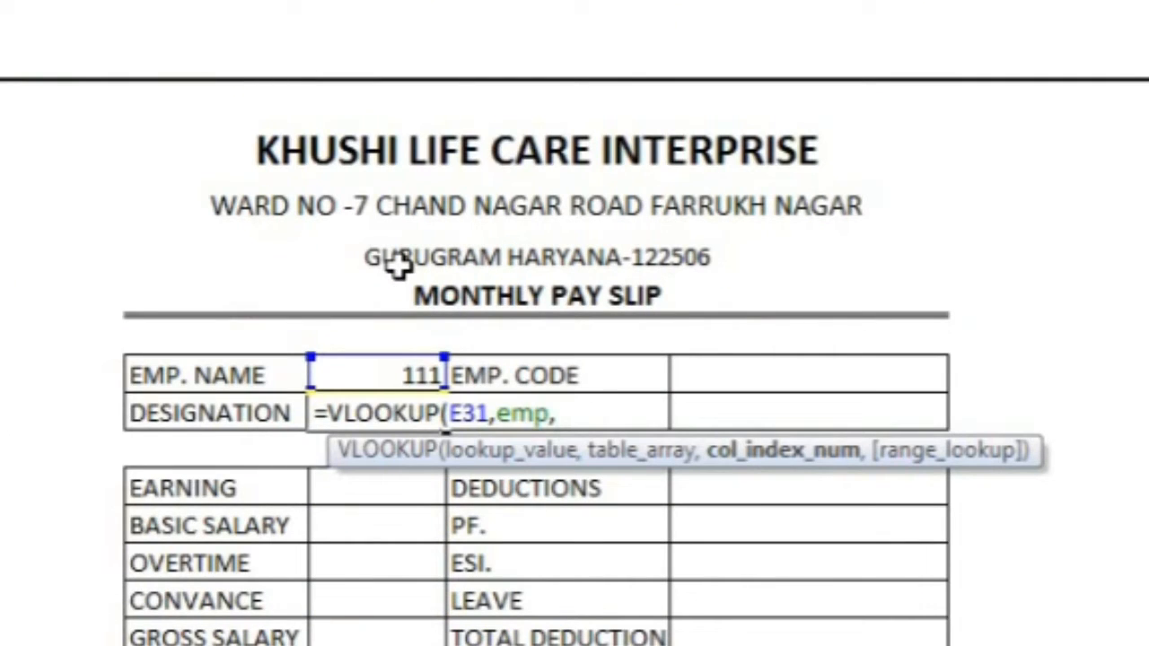
type("3,0)")
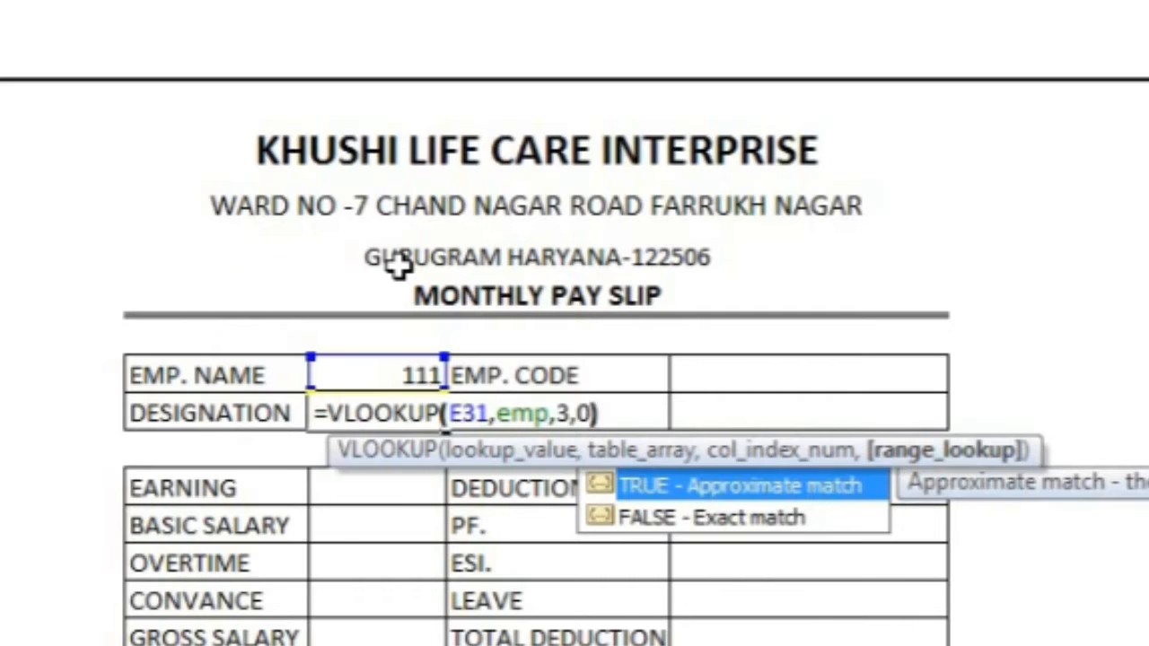
key("Return")
key("Right")
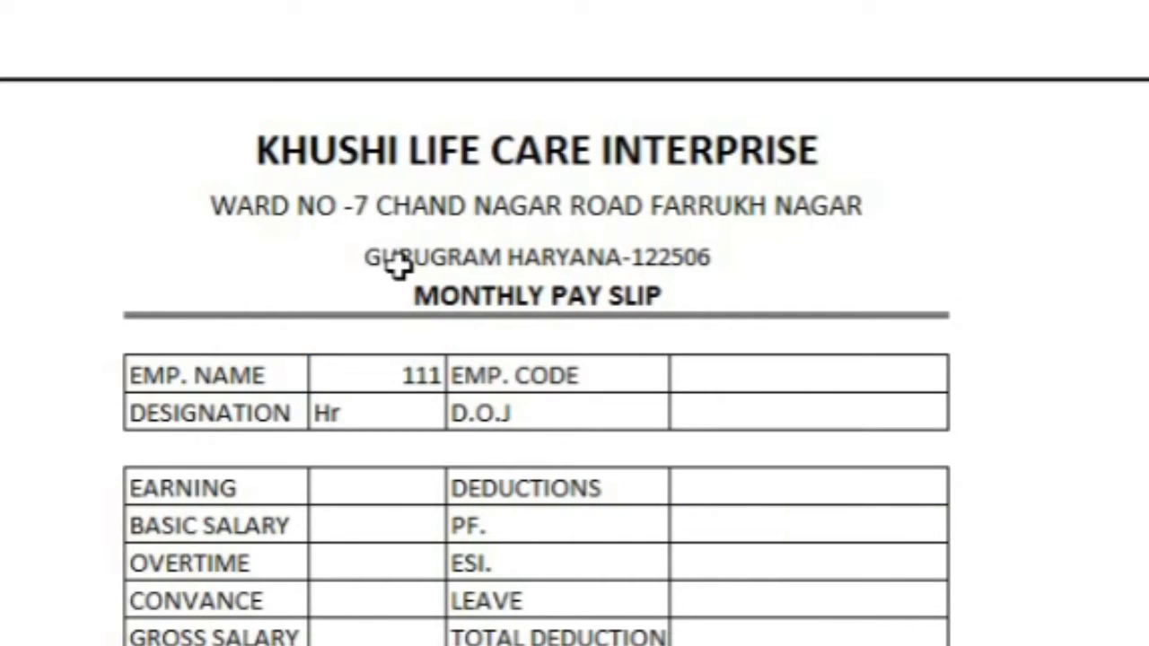
key("Left")
key("Left")
type("=vlo")
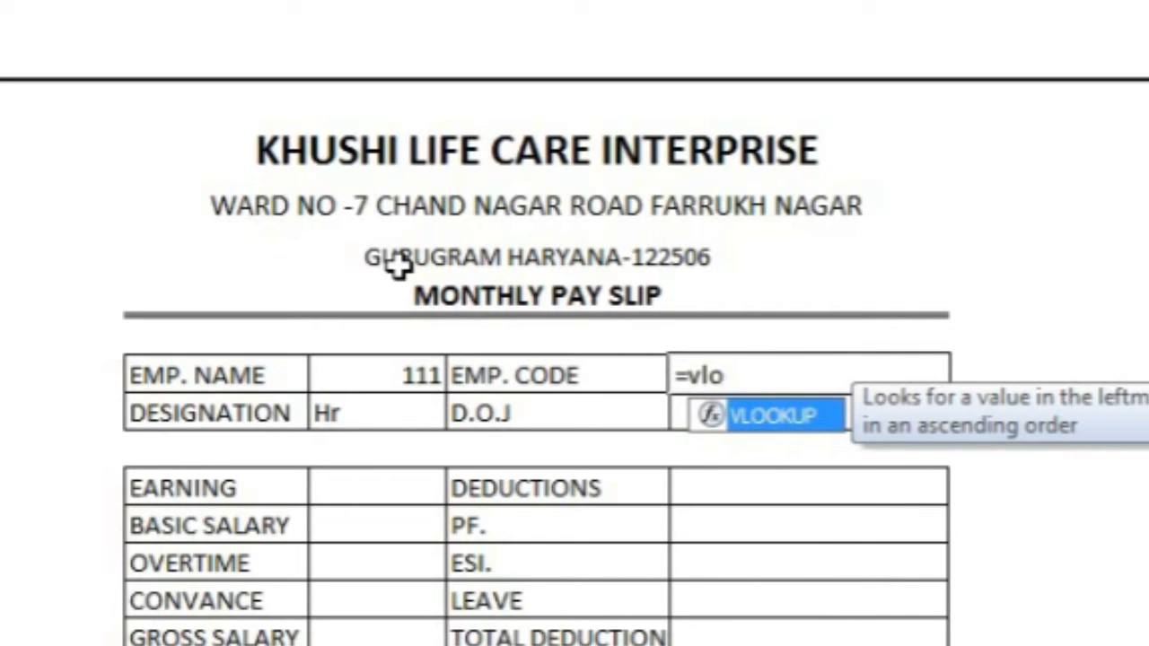
key("Tab")
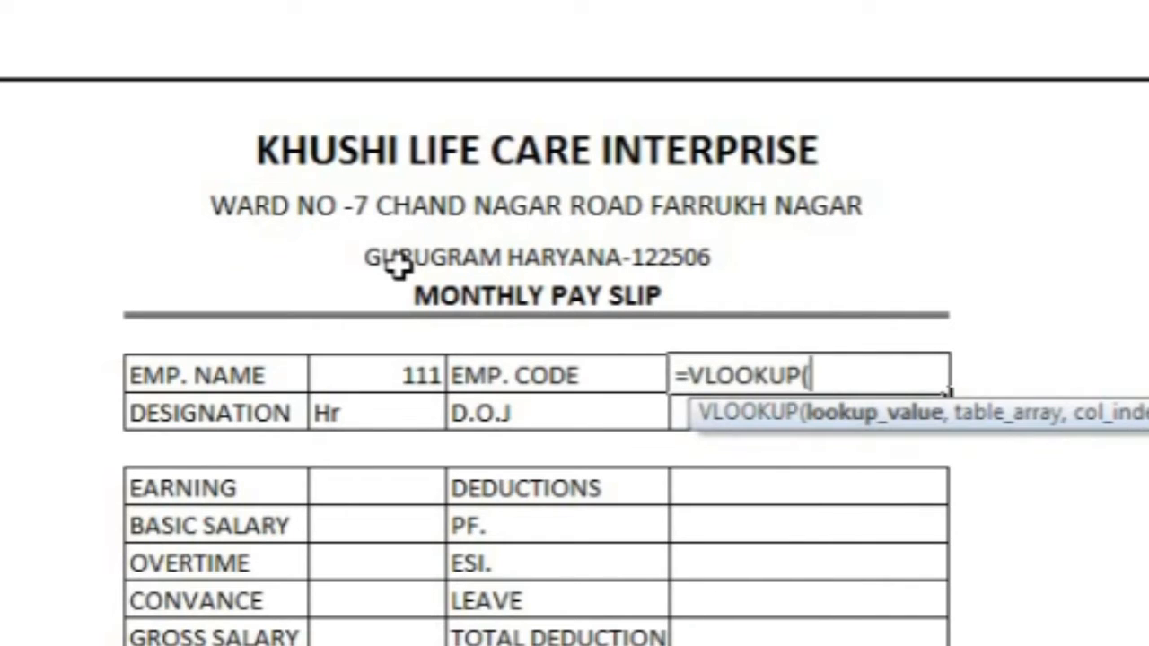
left_click(421, 372)
type(",")
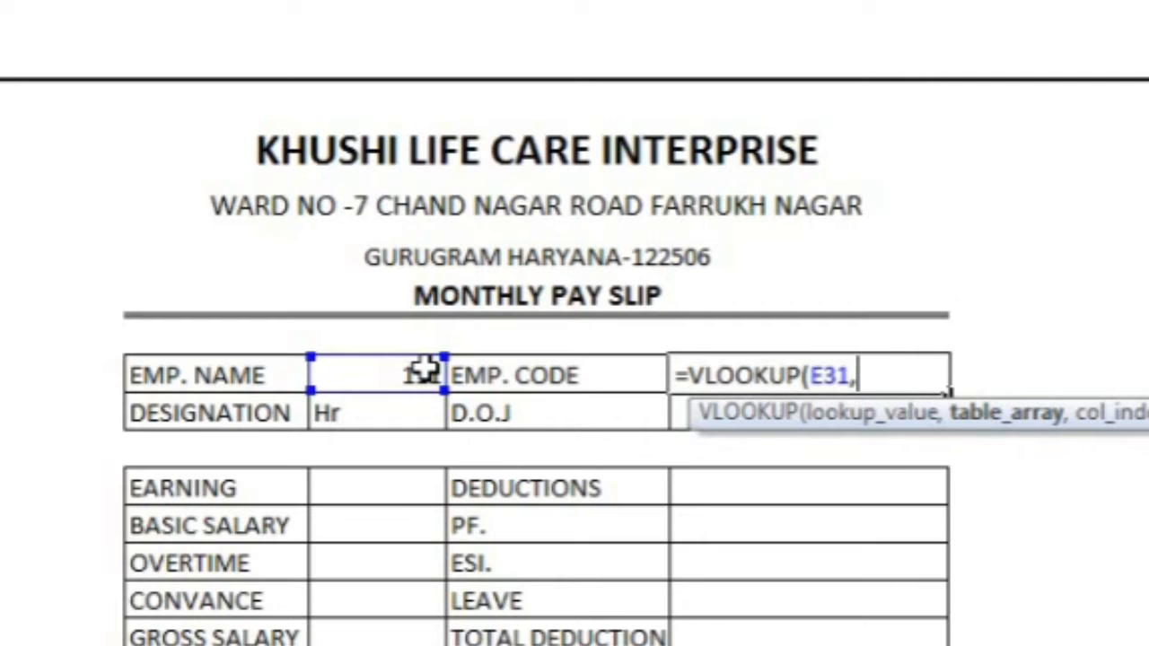
type("emp,")
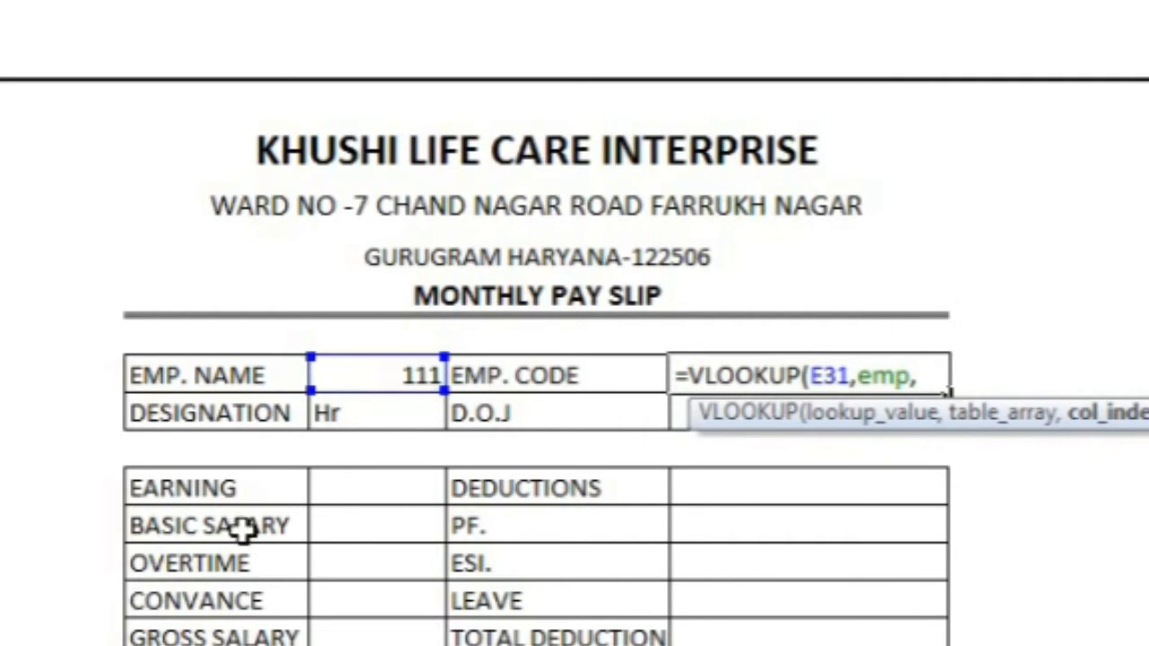
scroll(256, 539, "up", 4)
scroll(267, 543, "up", 5)
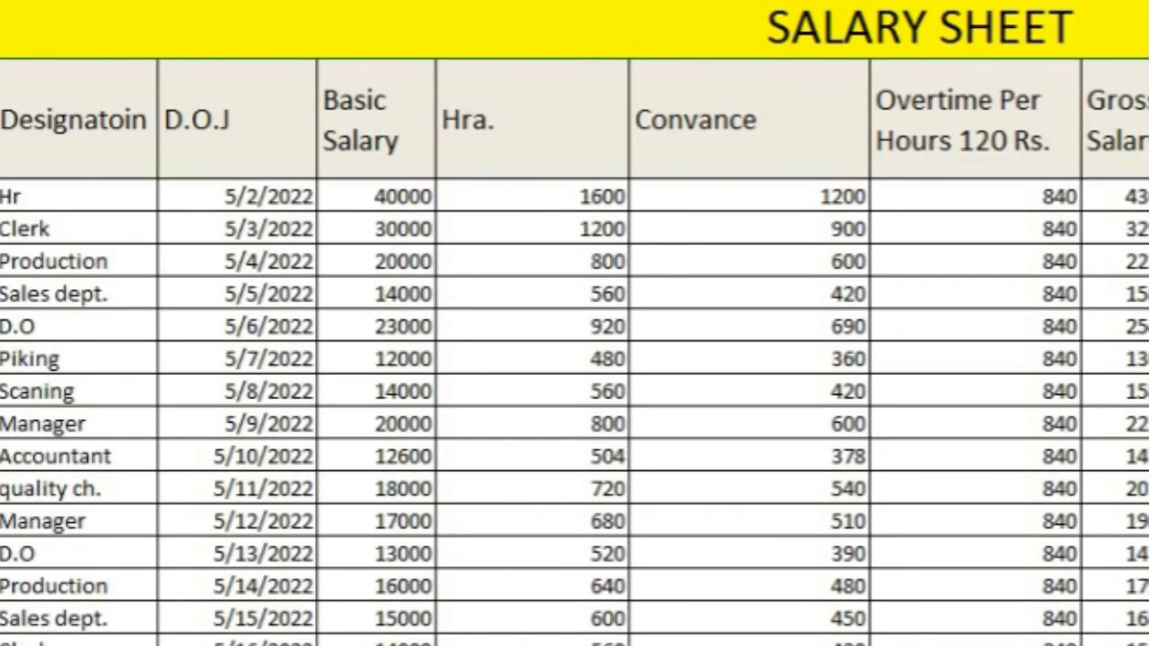
scroll(200, 490, "down", 9)
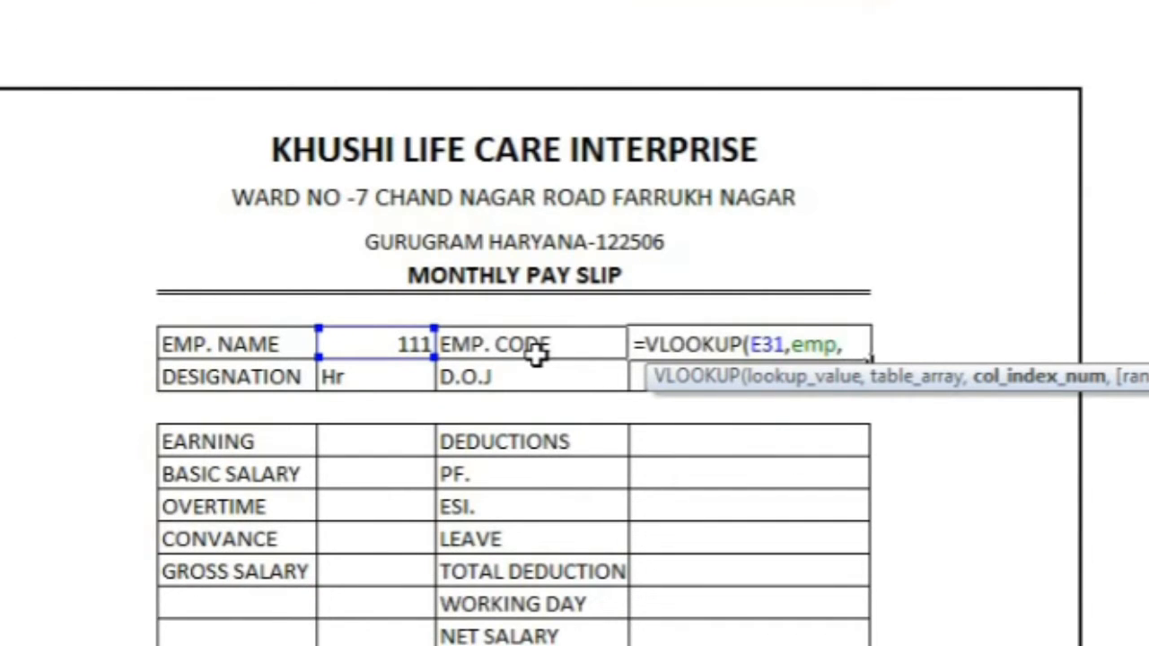
key("BackSpace")
key("BackSpace")
key("BackSpace")
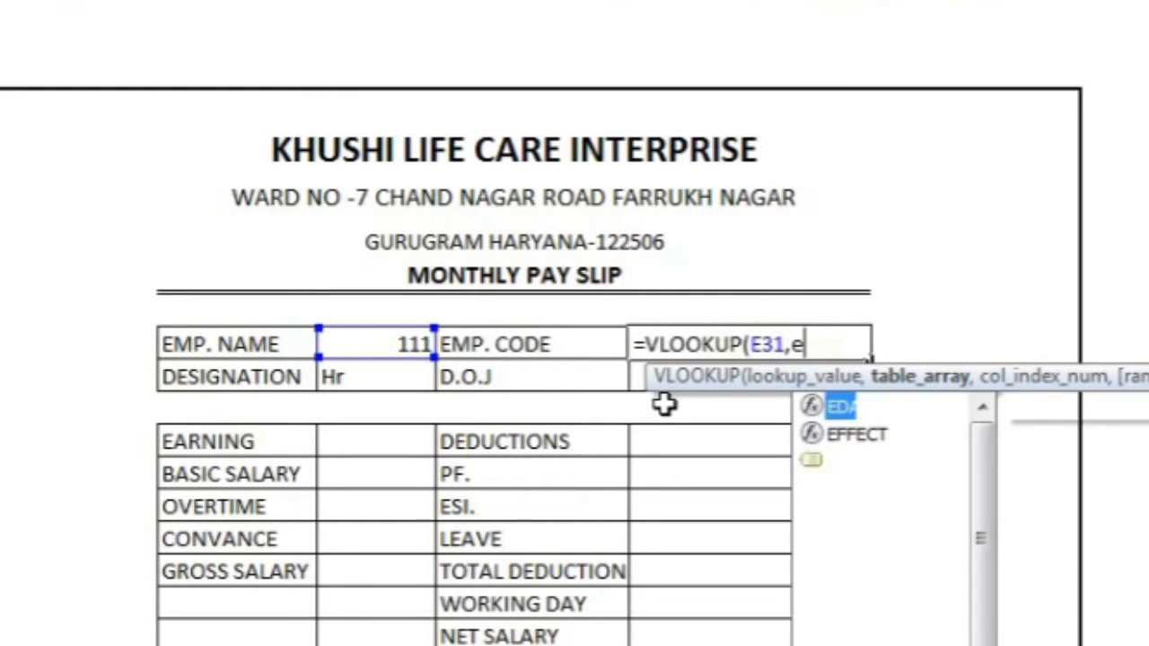
key("BackSpace")
key("BackSpace")
key("BackSpace")
key("BackSpace")
key("BackSpace")
key("BackSpace")
key("BackSpace")
key("BackSpace")
key("BackSpace")
key("BackSpace")
key("BackSpace")
key("BackSpace")
key("BackSpace")
key("BackSpace")
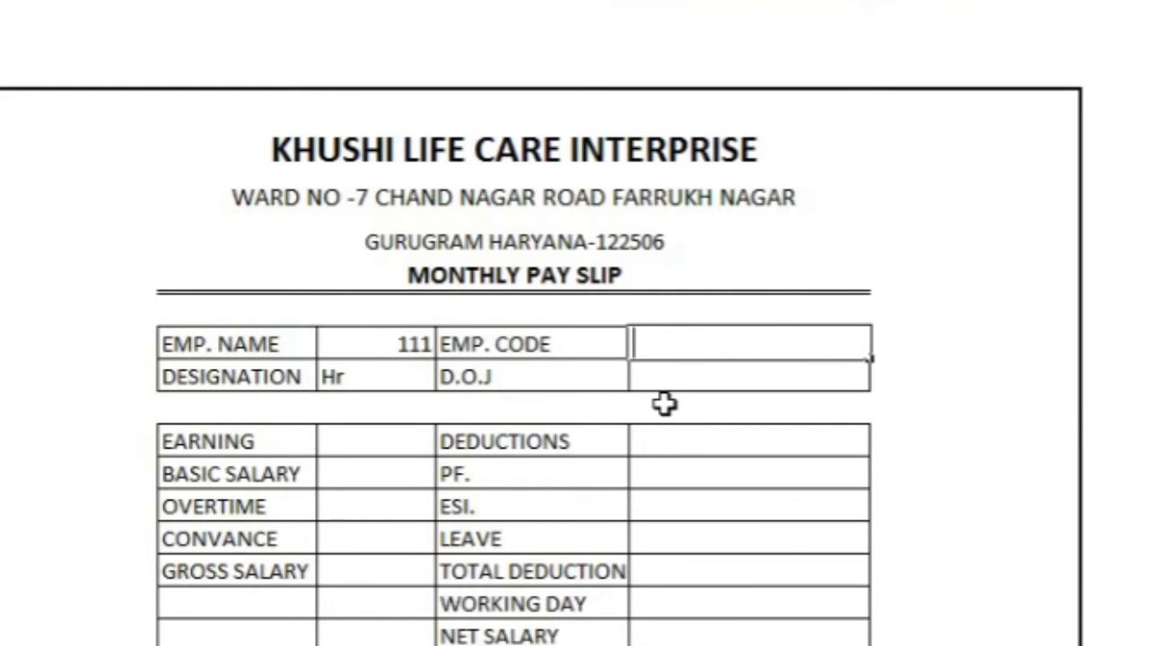
Change the EMP. NAME label in D31 to EMP. Code
double_click(277, 339)
key("BackSpace")
key("BackSpace")
key("BackSpace")
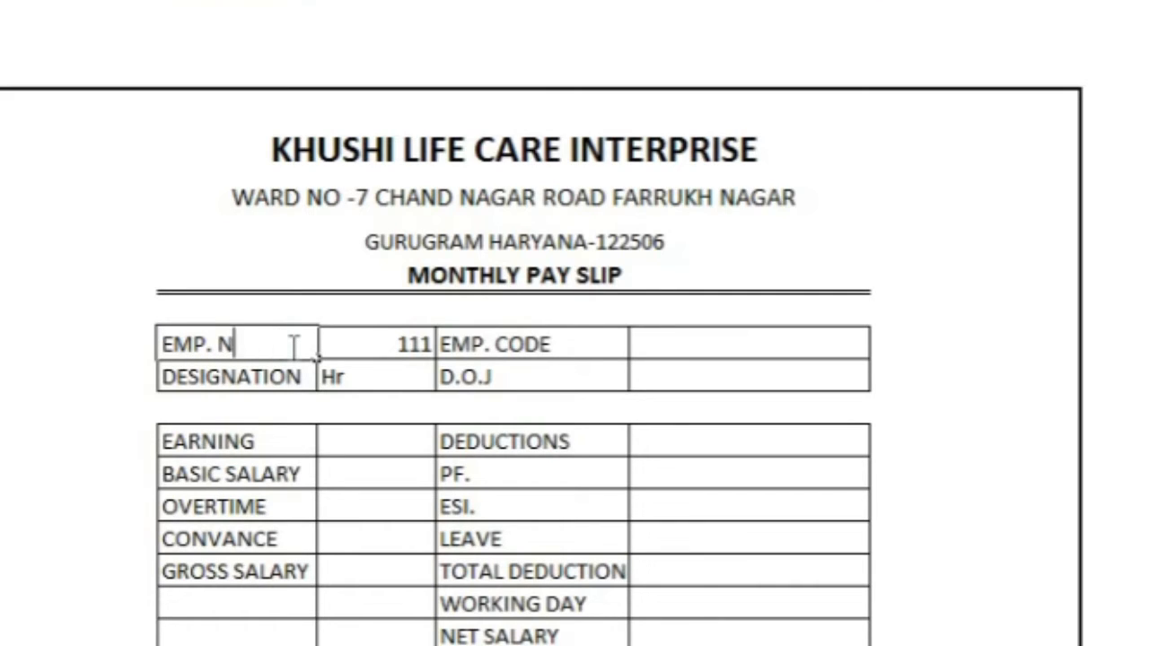
key("BackSpace")
type("code")
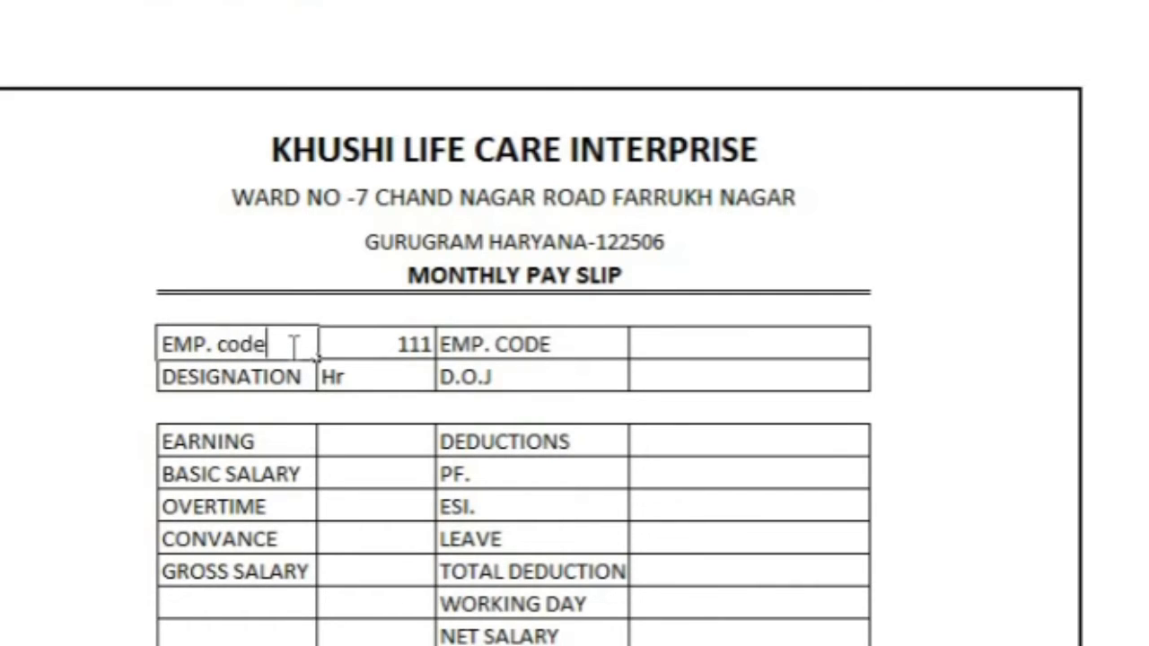
key("BackSpace")
key("BackSpace")
key("BackSpace")
key("BackSpace")
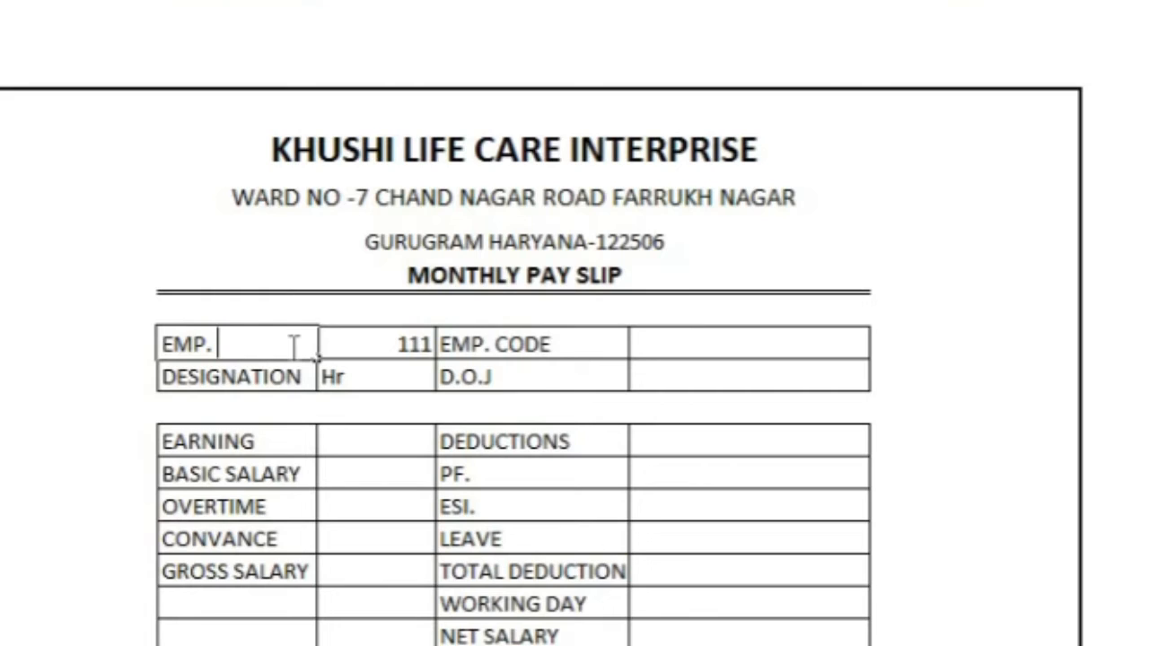
type("Code")
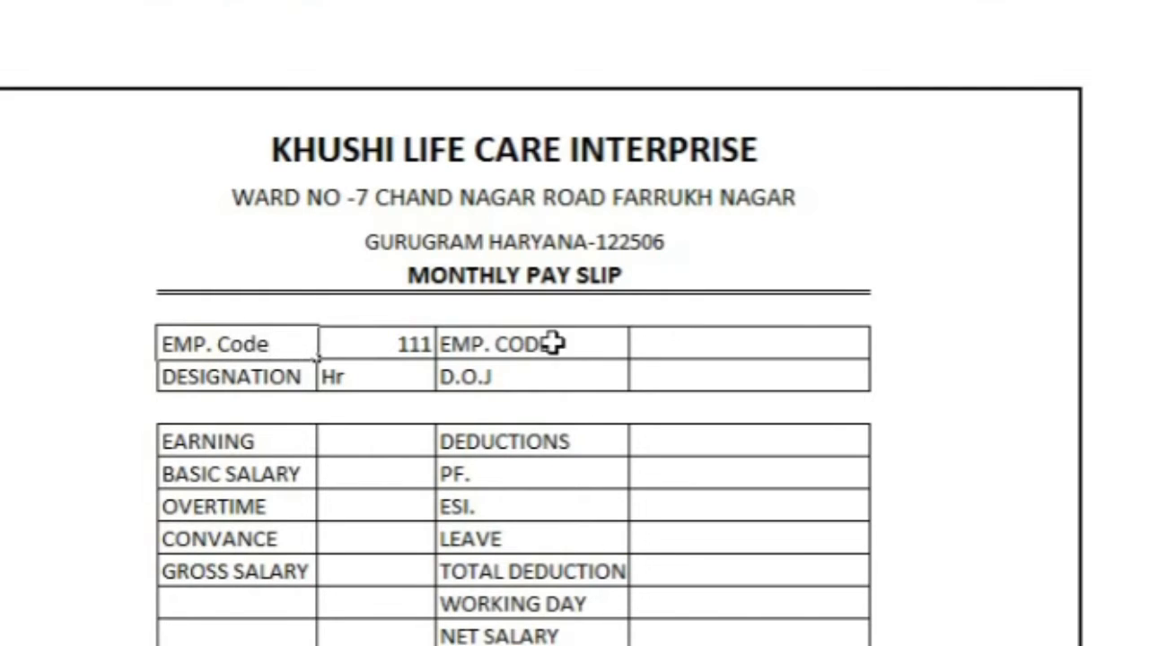
Change the EMP. CODE label in F31 to EMP. Name
left_click(557, 344)
double_click(558, 344)
key("BackSpace")
key("BackSpace")
key("BackSpace")
key("BackSpace")
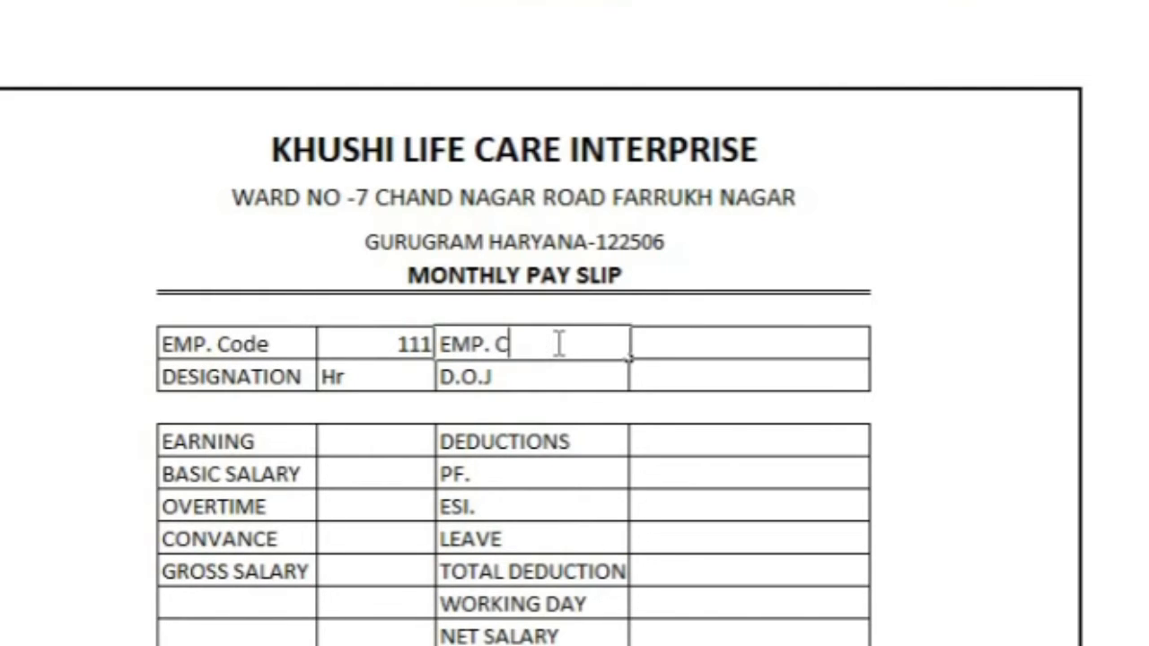
type("Name")
key("Return")
Enter =VLOOKUP(E31,emp,2,0) in G31 beside the EMP. Name label to look up the employee's name
key("Right")
key("Up")
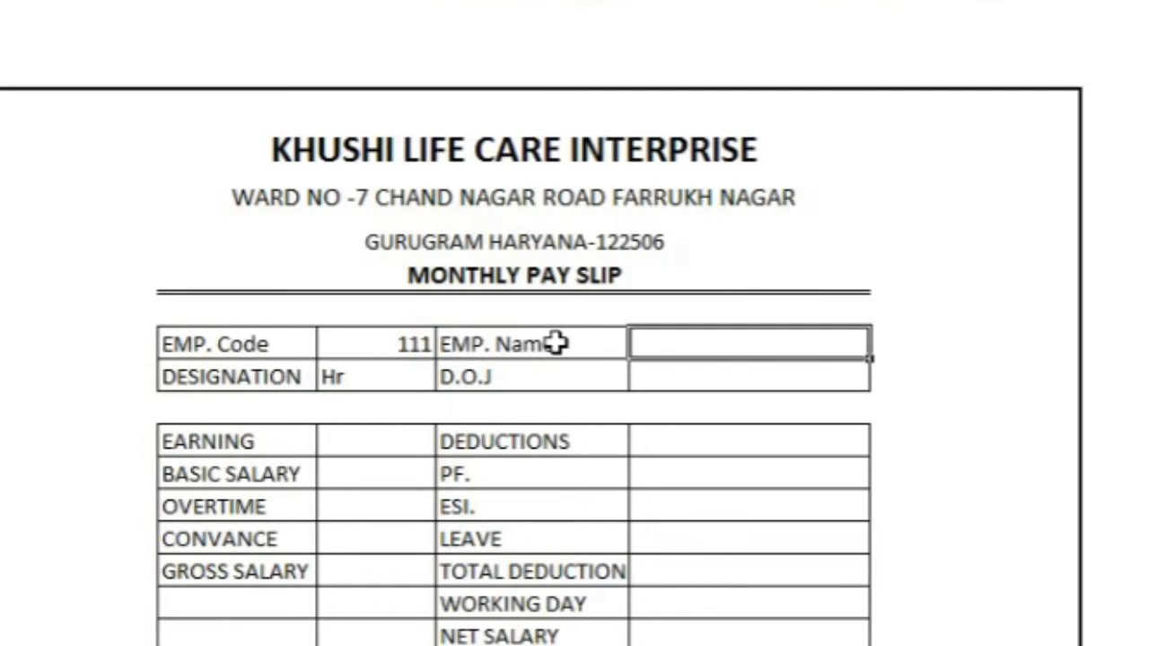
type("=vli")
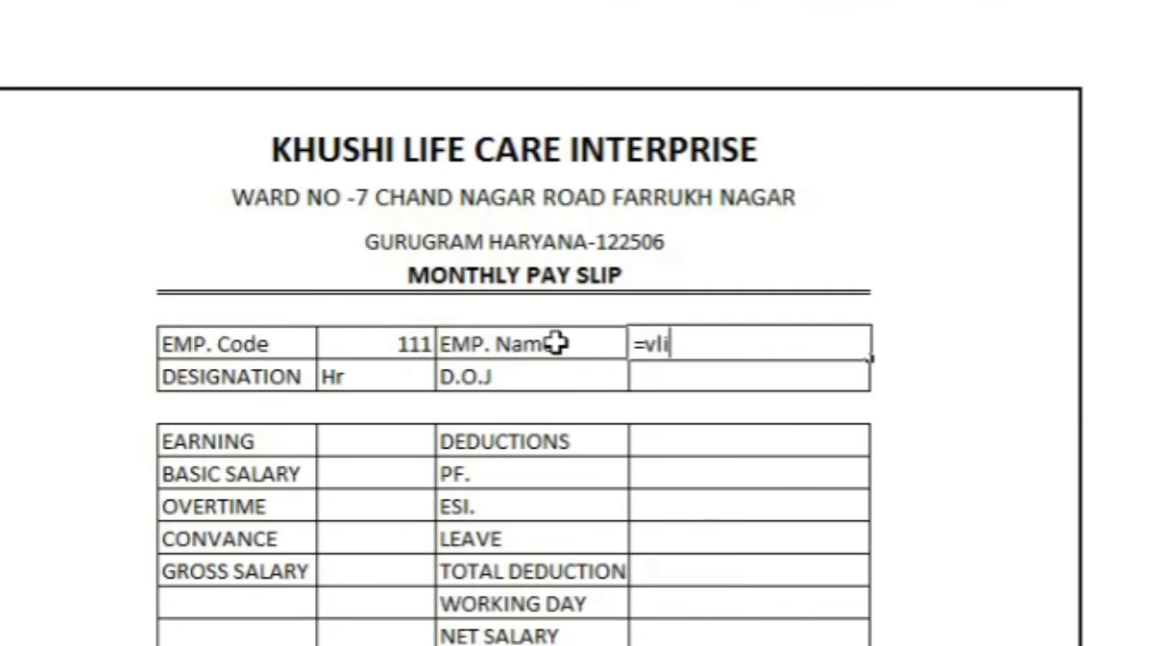
key("BackSpace")
key("Tab")
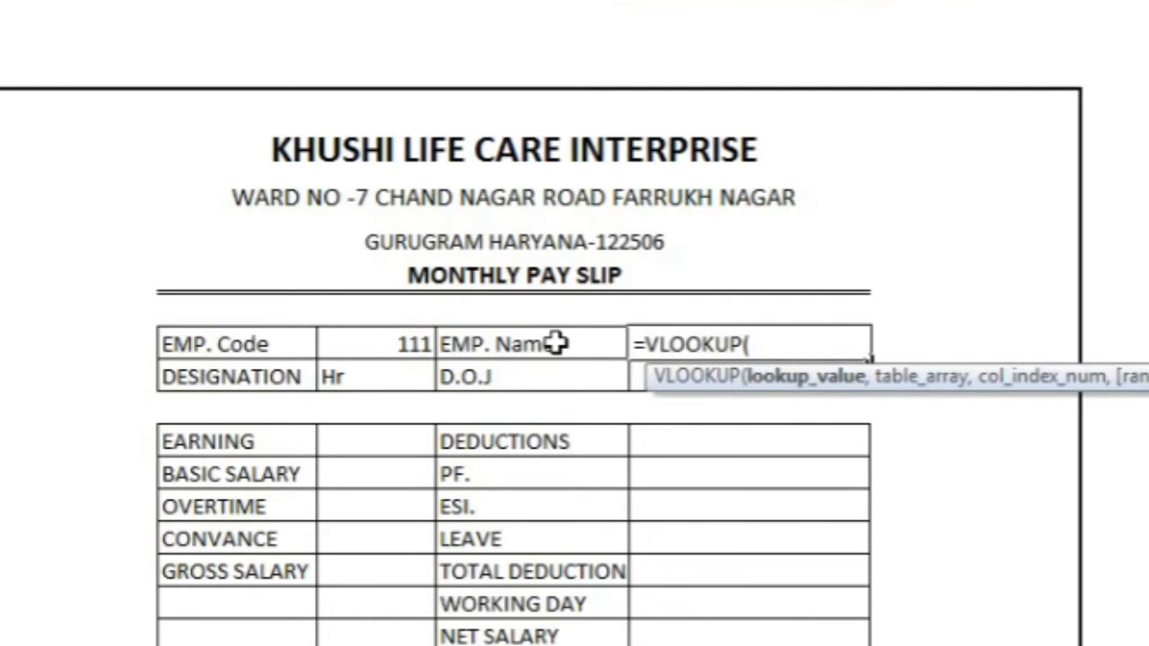
left_click(384, 349)
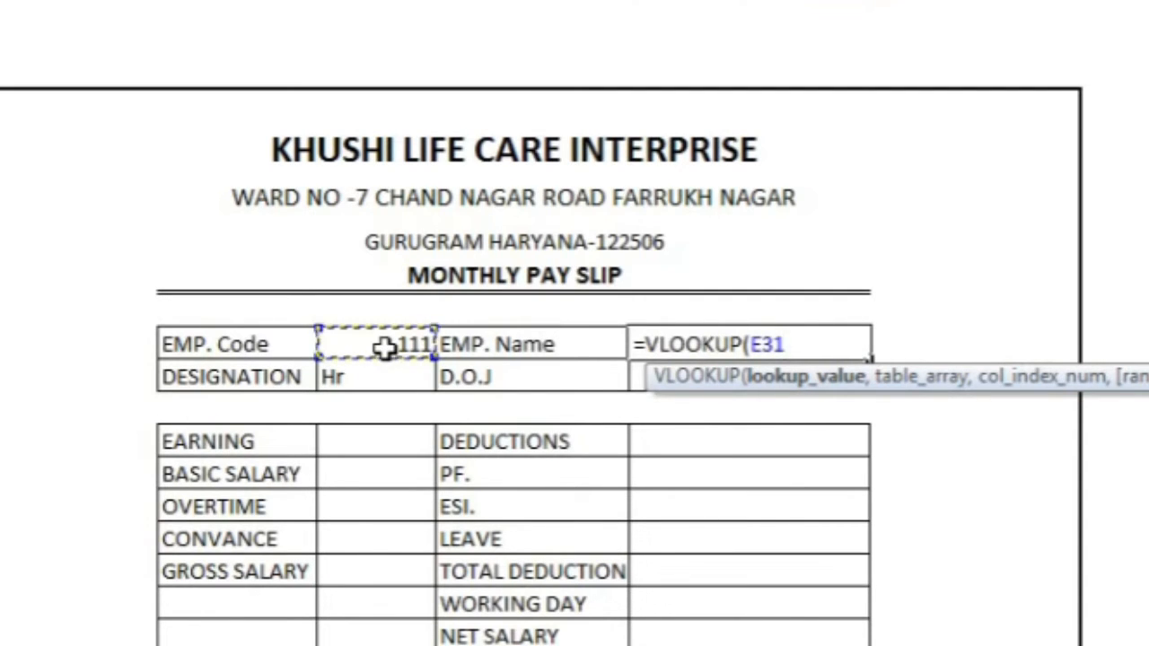
type(",e")
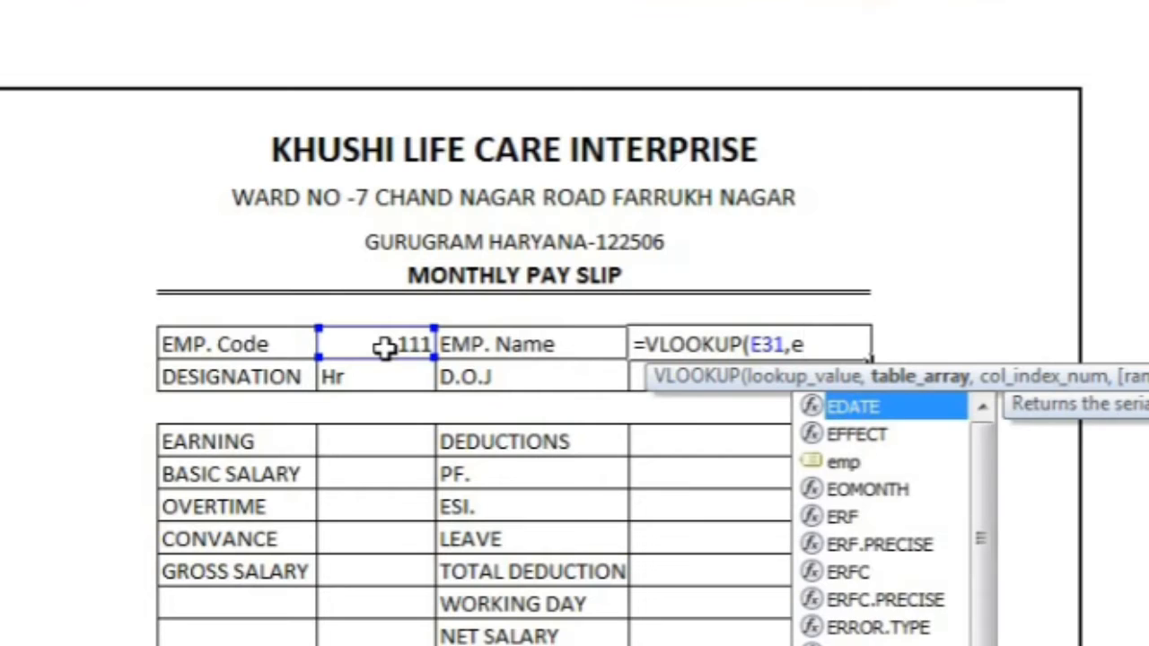
type("mp")
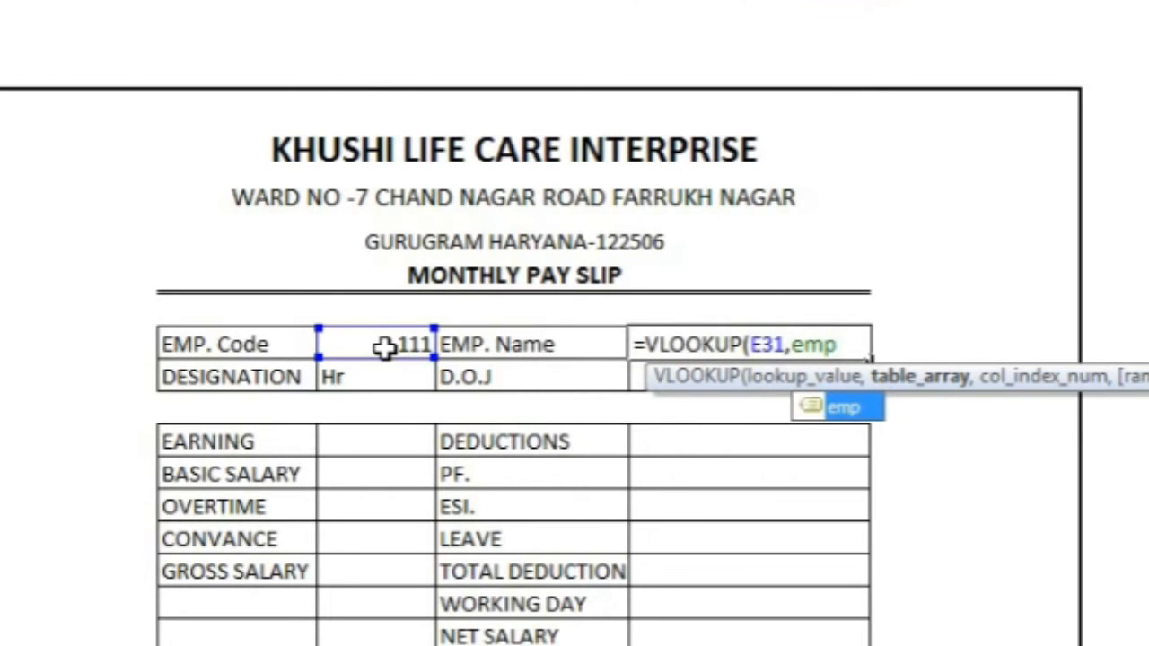
type(",")
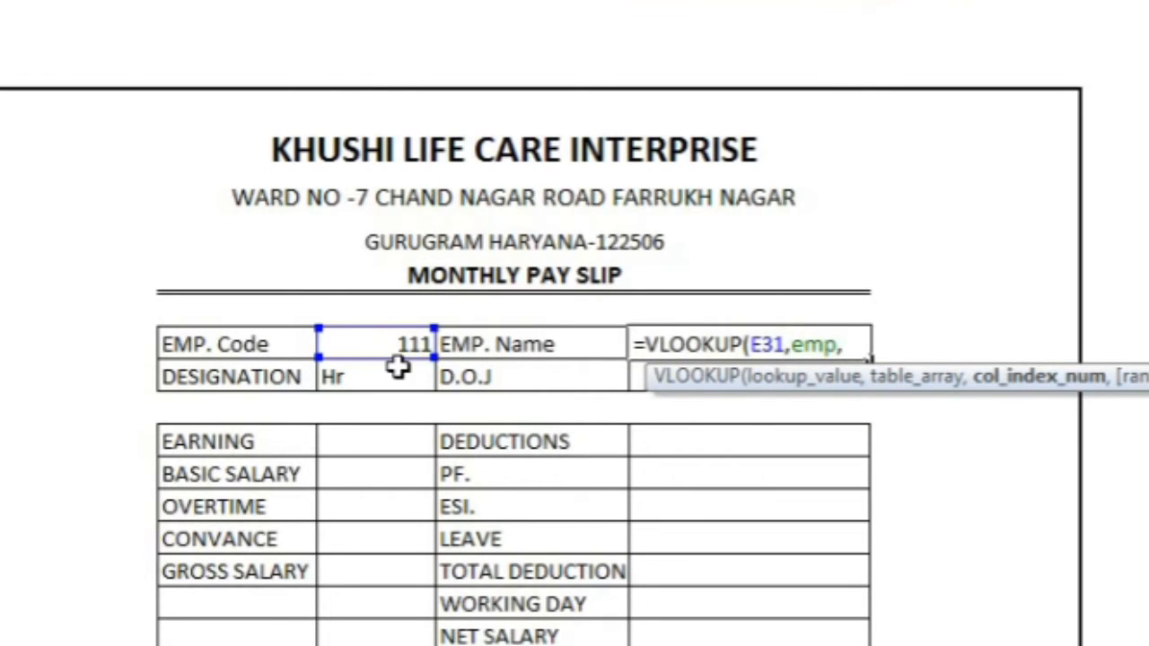
scroll(236, 339, "up", 5)
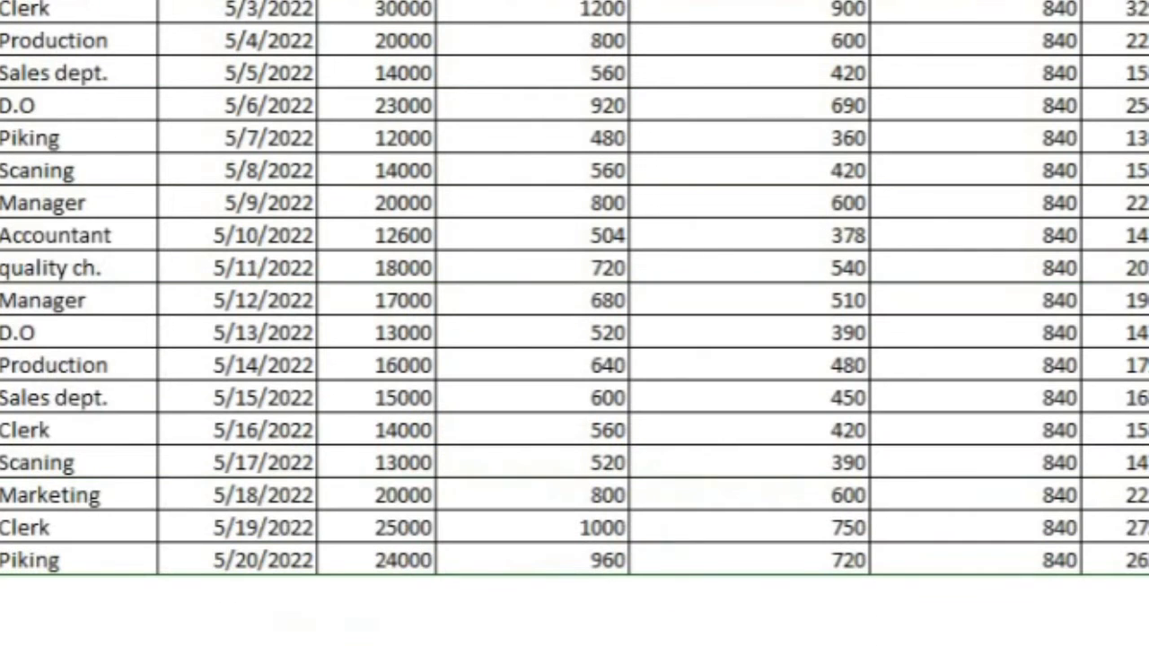
scroll(575, 323, "up", 2)
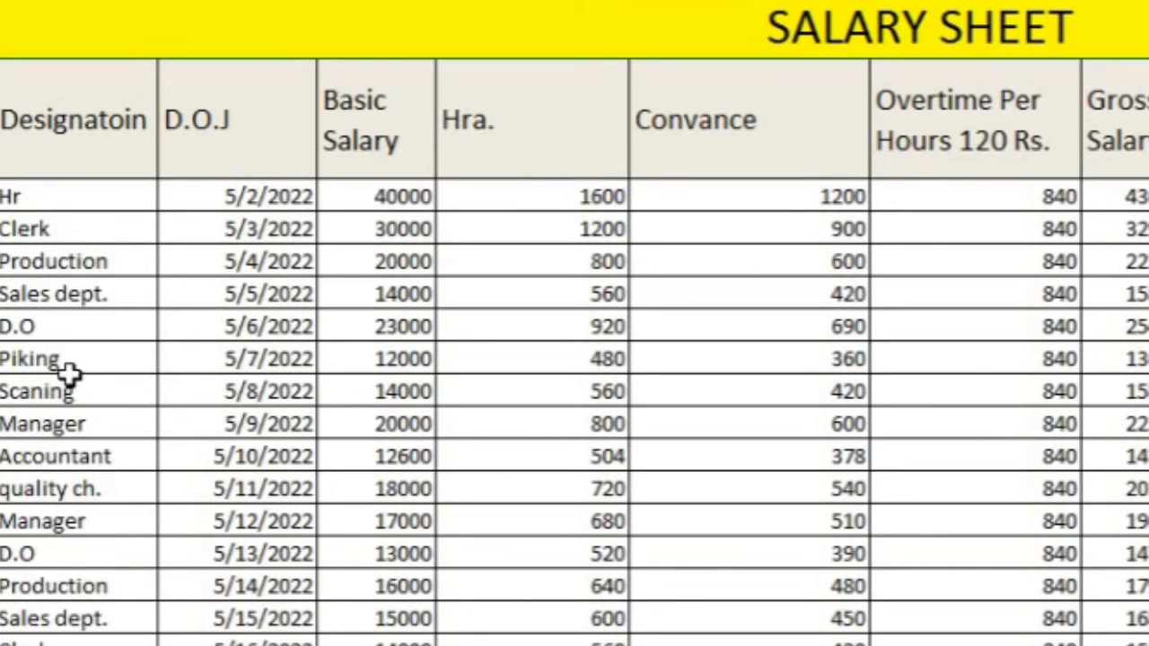
scroll(181, 516, "down", 7)
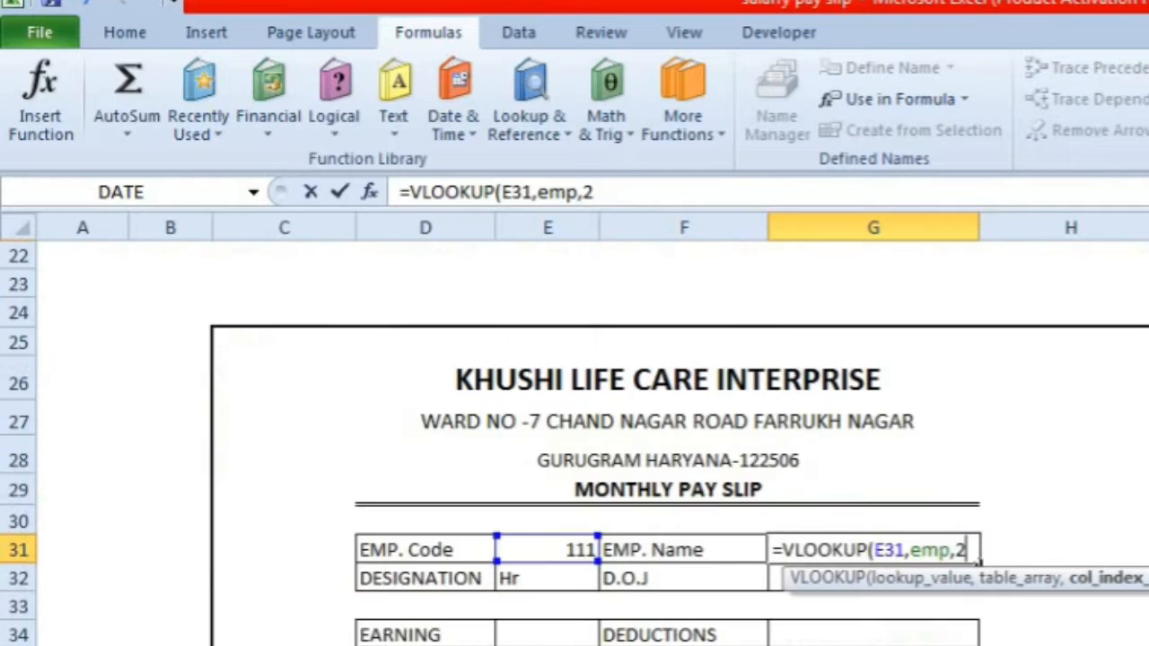
type(",0")
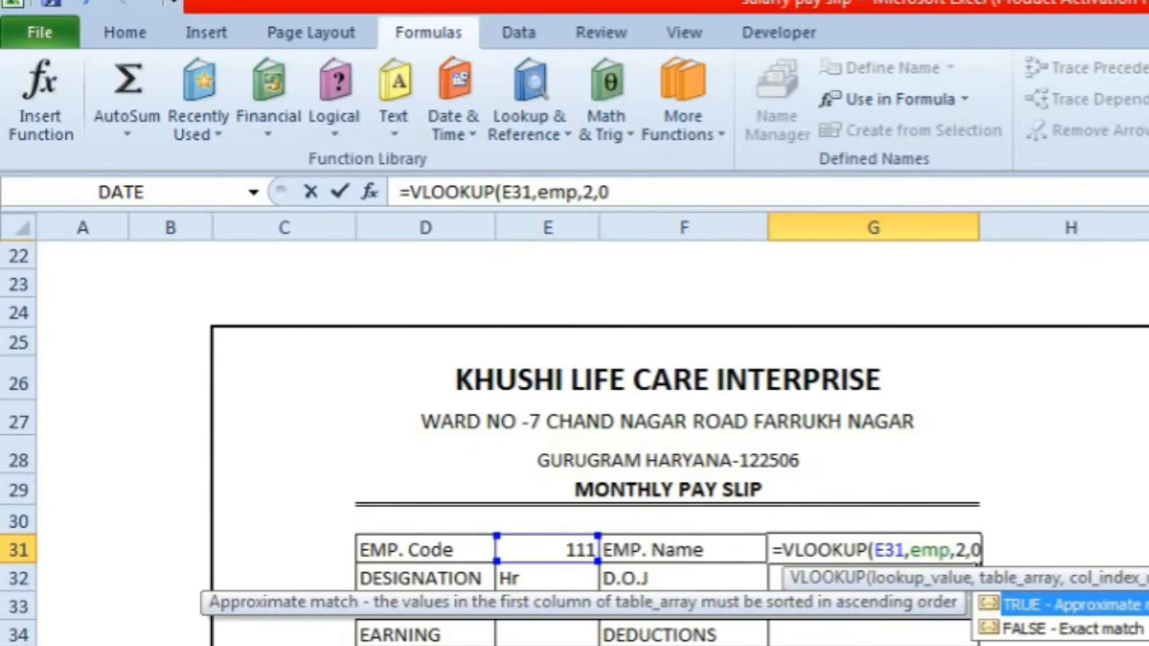
type(")")
key("Return")
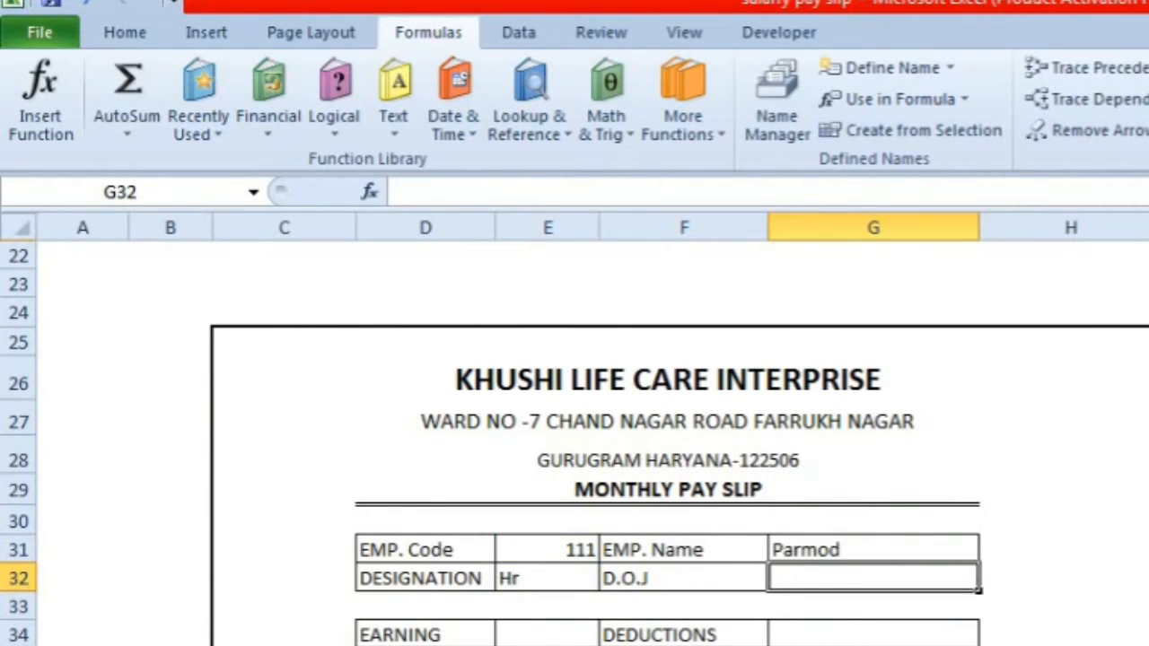
Enter =VLOOKUP(E31,emp,4,0) in G32 beside the D.O.J label to look up the employee's joining date
type("=")
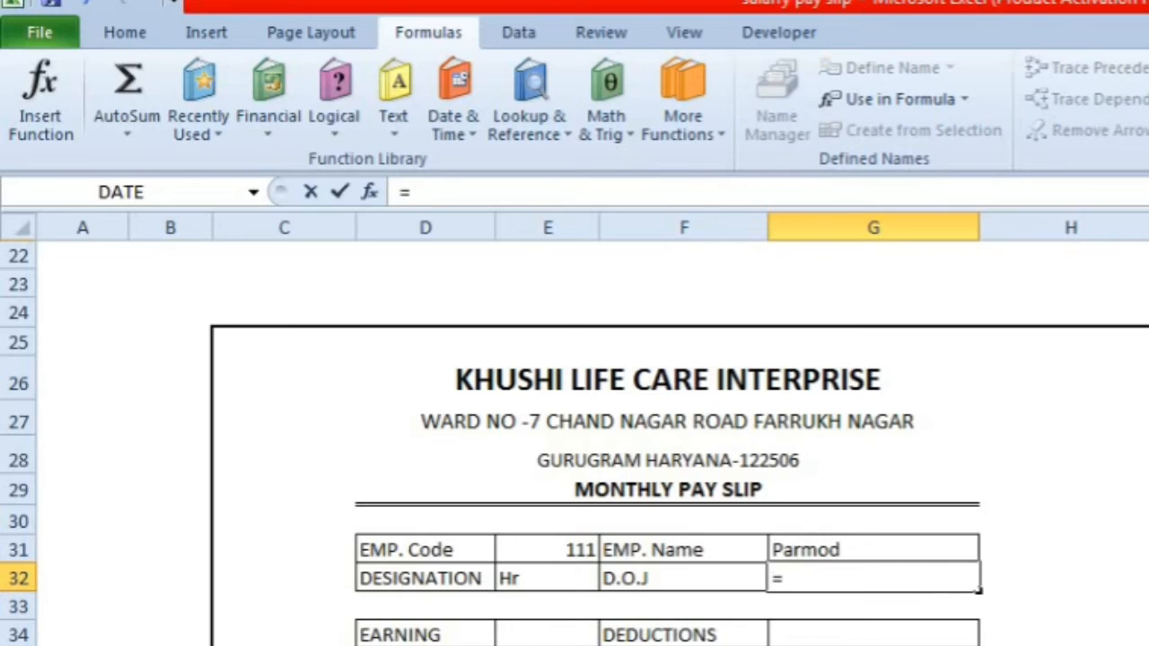
type("vlo")
key("Tab")
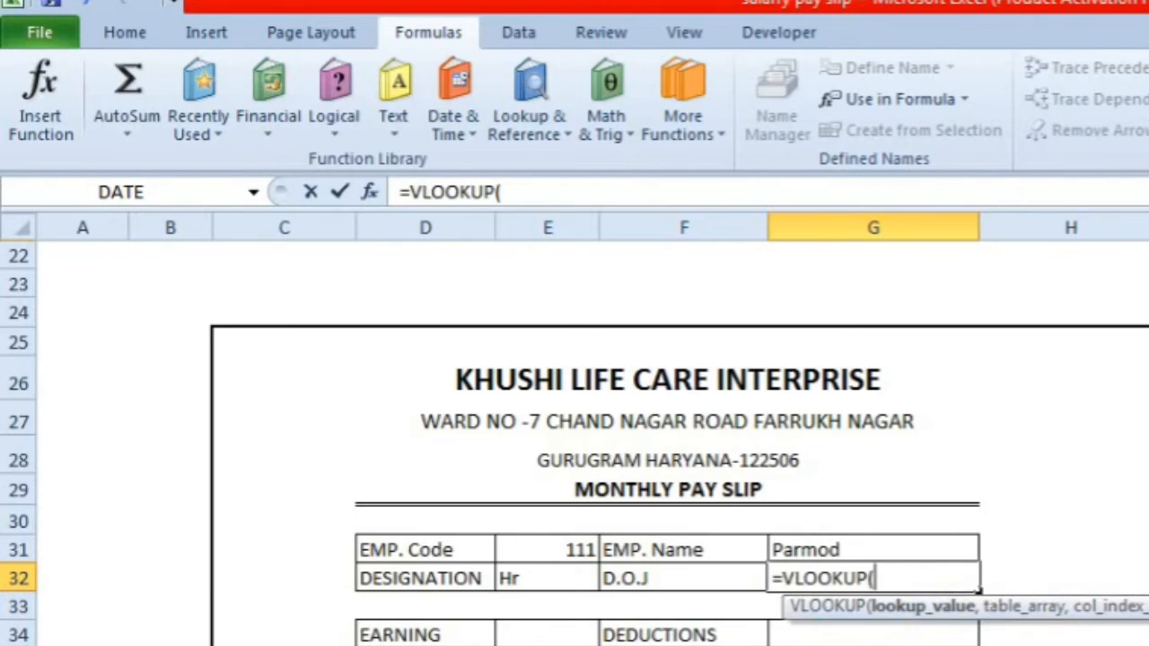
left_click(537, 554)
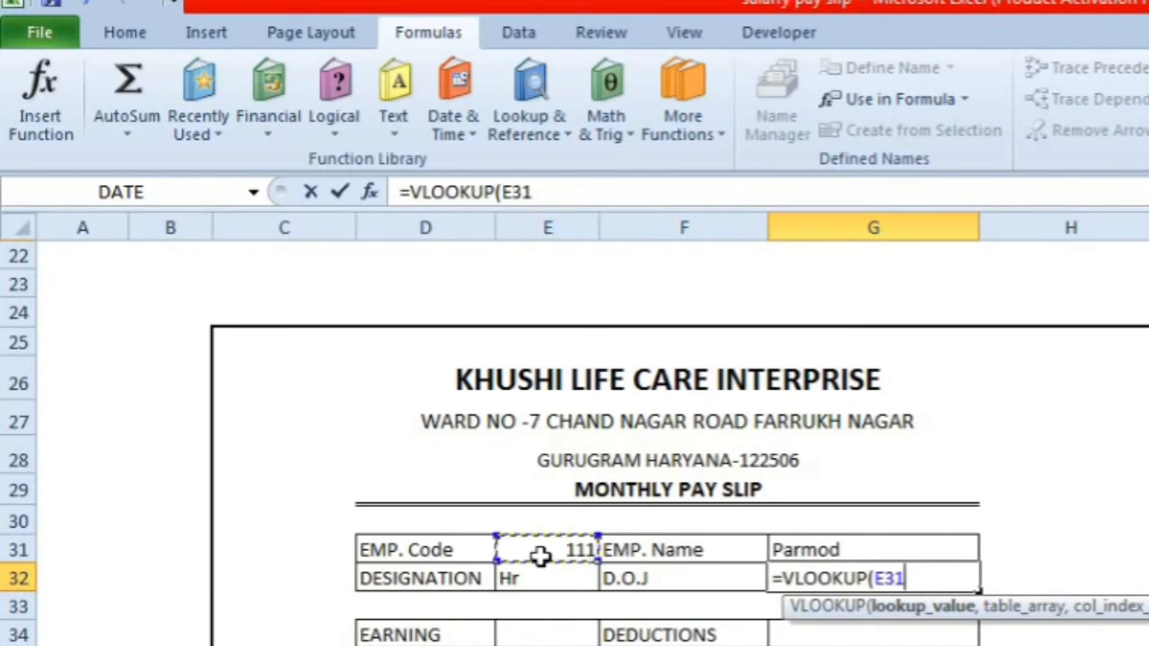
type(",em")
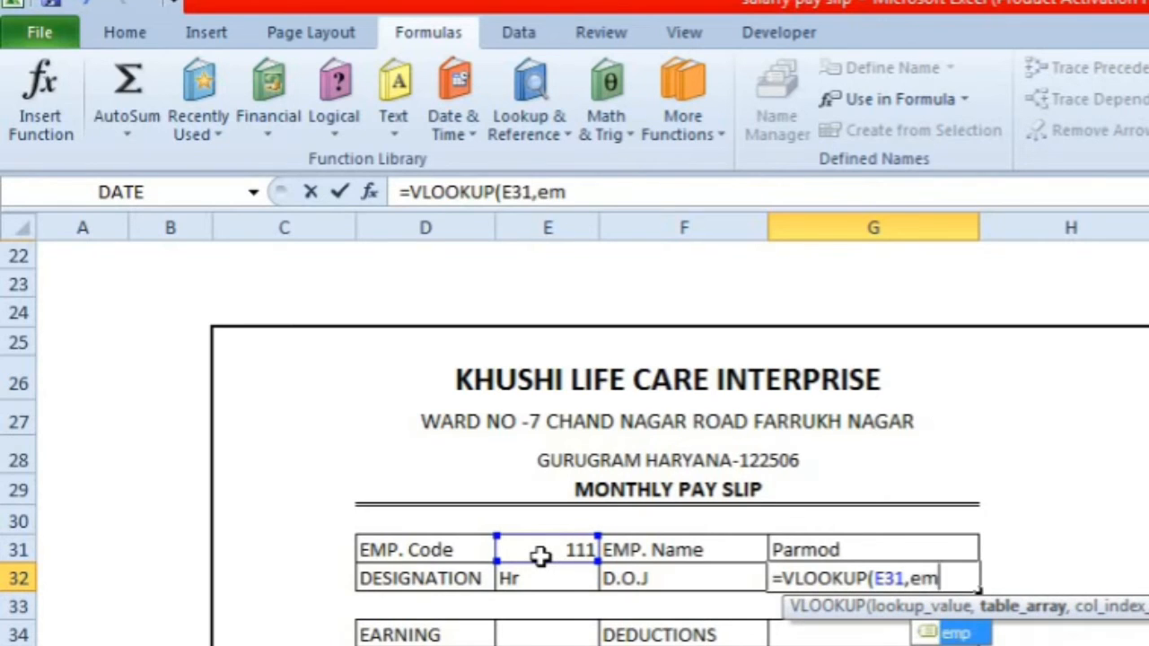
type("p,")
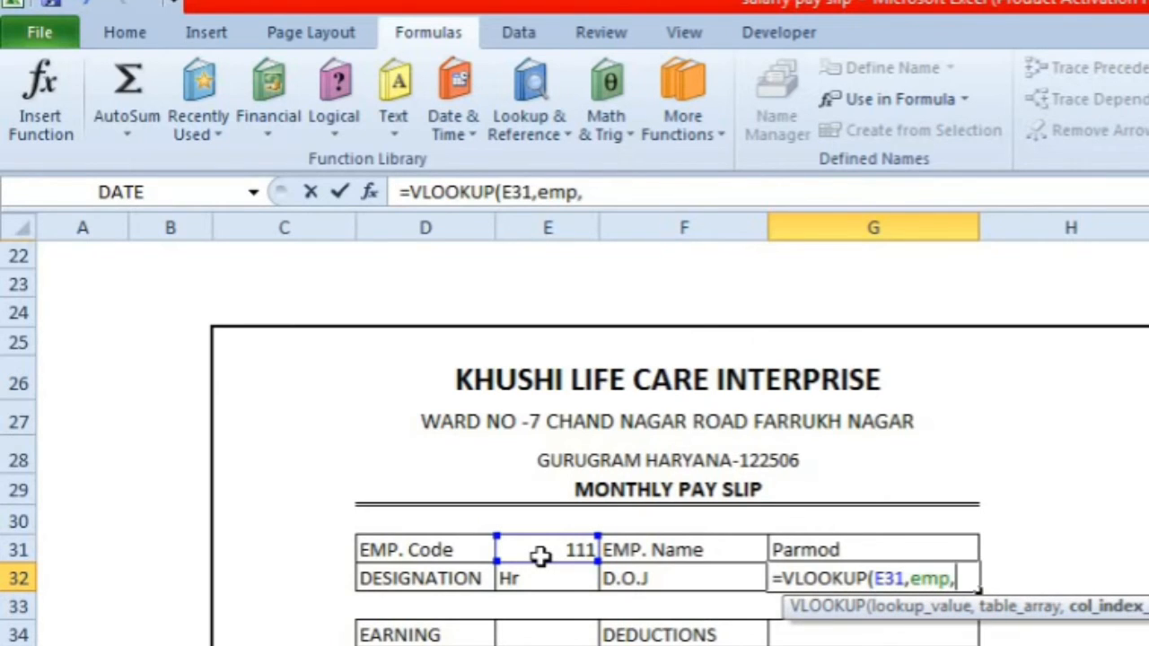
scroll(580, 616, "up", 7)
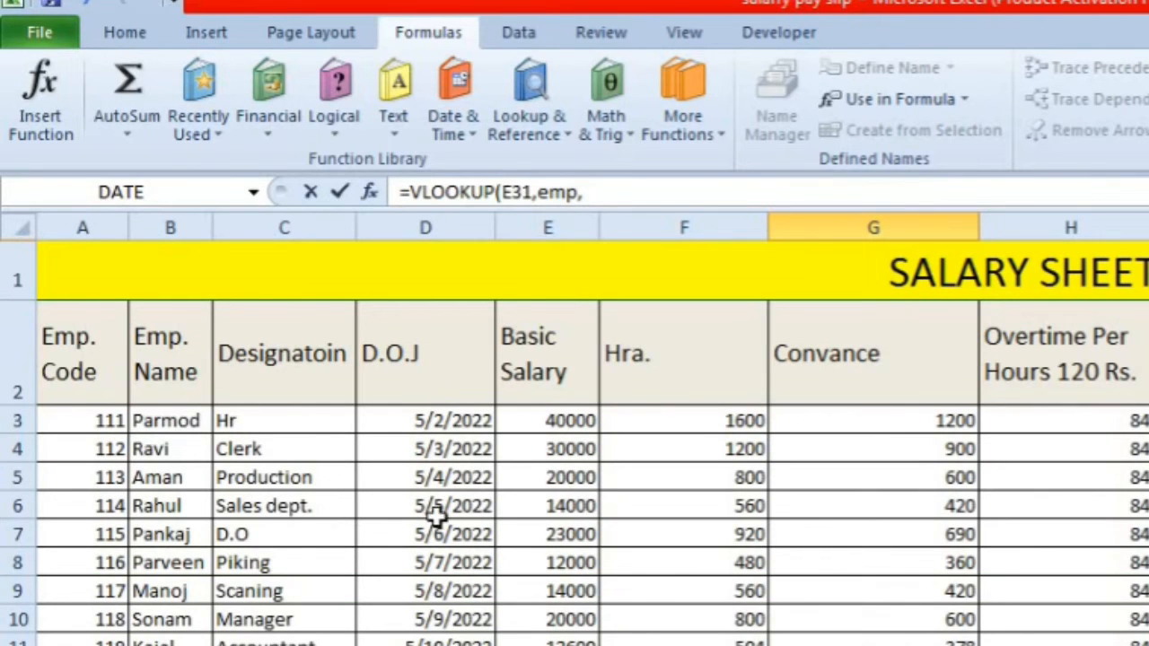
scroll(445, 557, "down", 8)
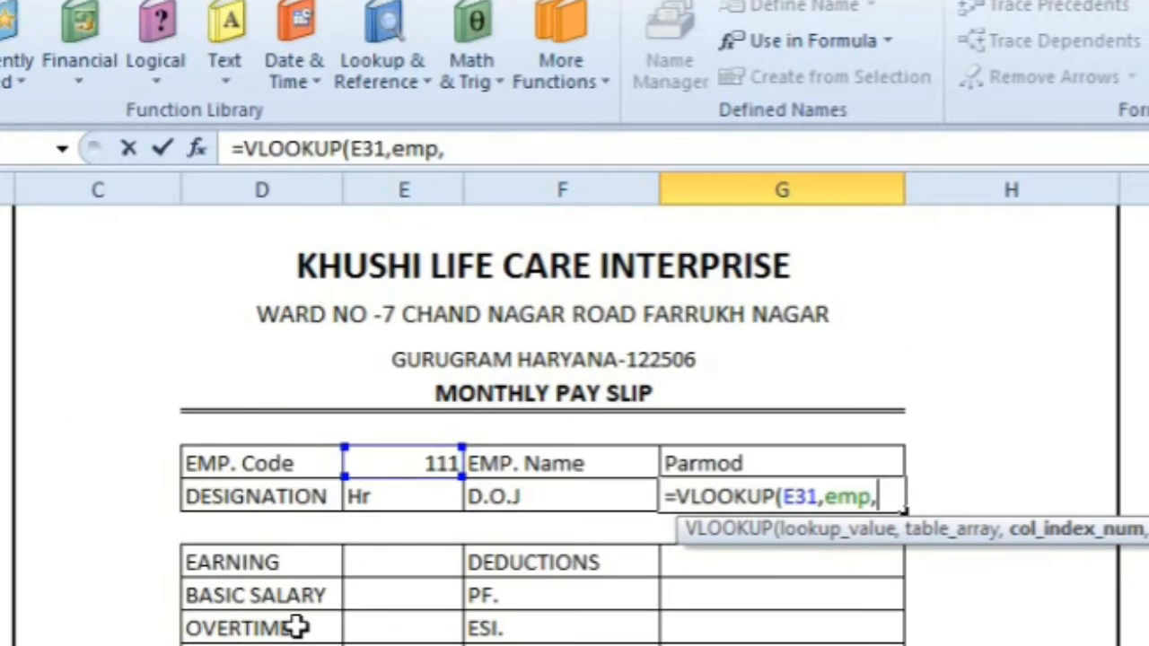
type("4,0")
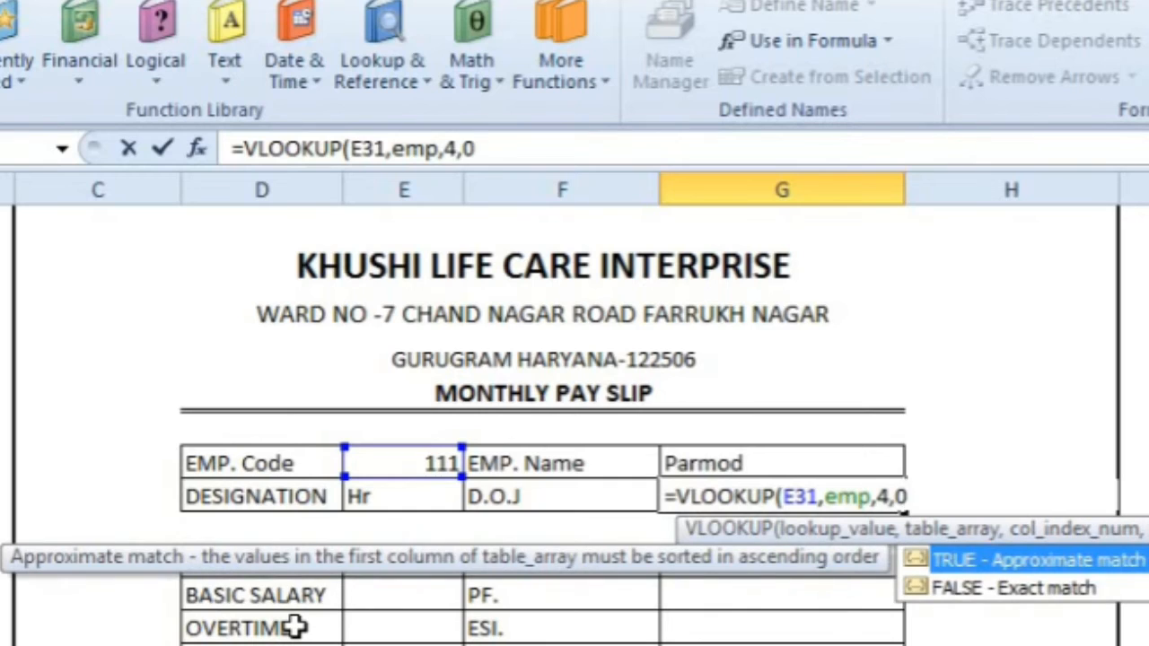
key("Return")
Format the D.O.J value in G32 as Short Date
left_click(414, 621)
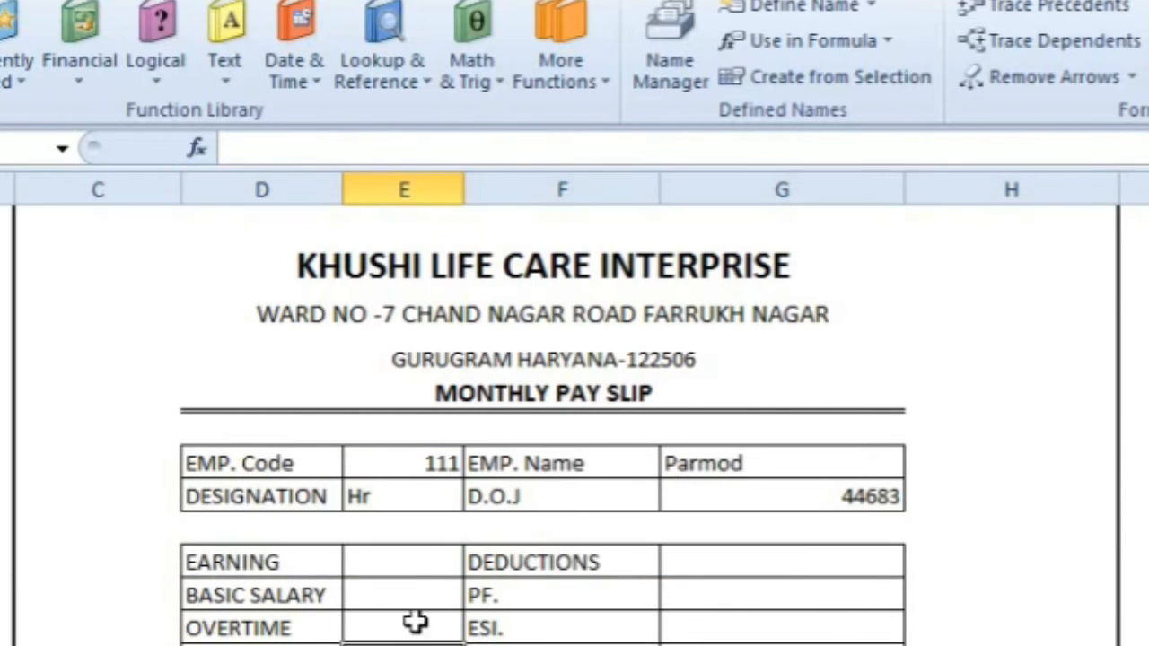
left_click(403, 560)
left_click(408, 595)
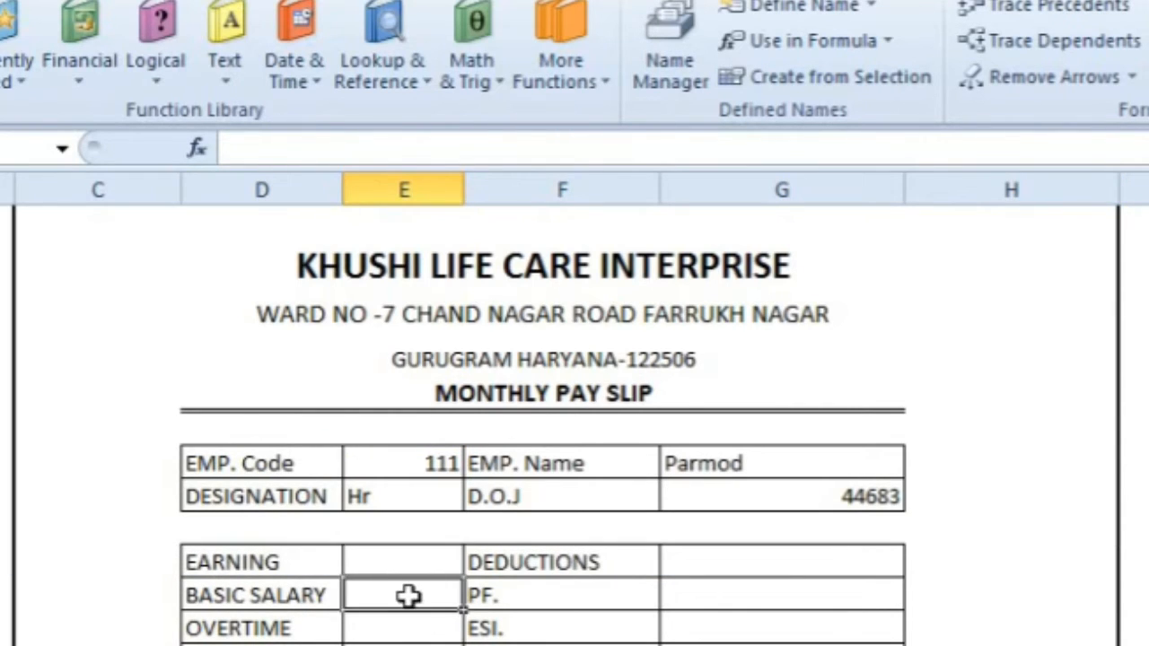
left_click(862, 485)
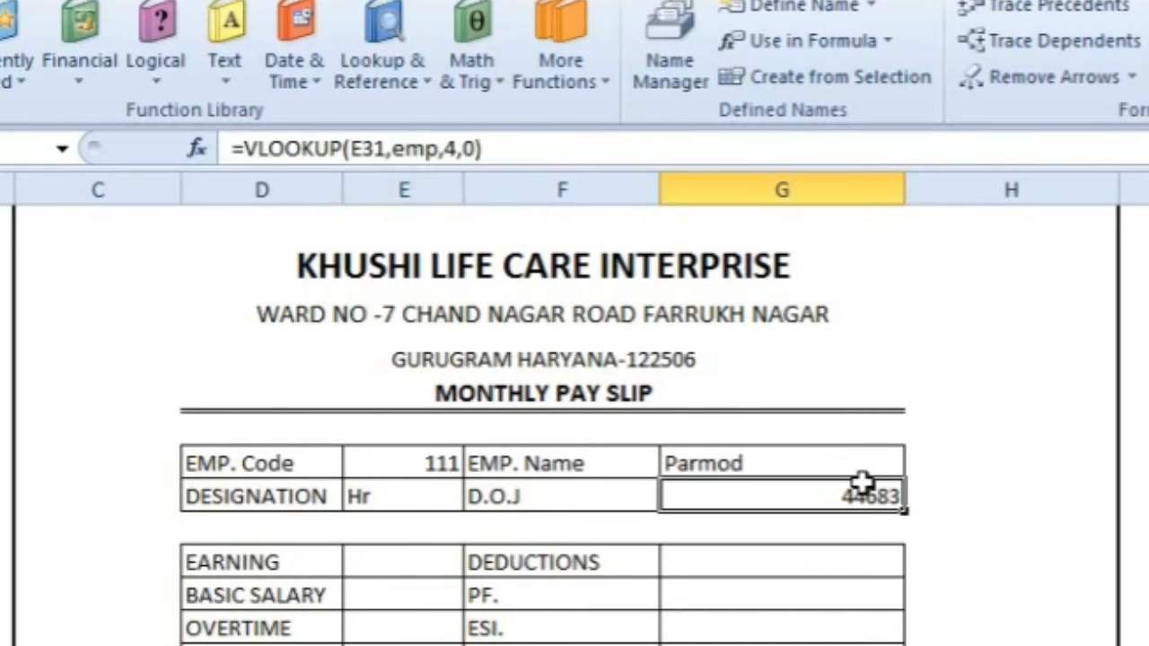
left_click(18, 2)
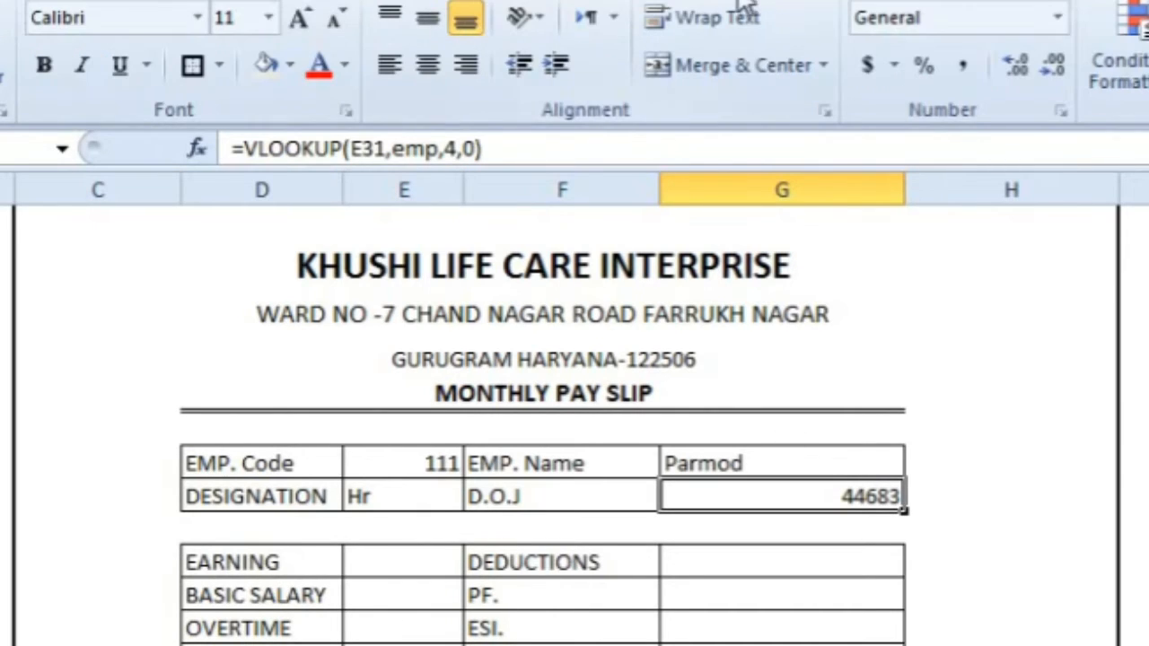
left_click(1059, 17)
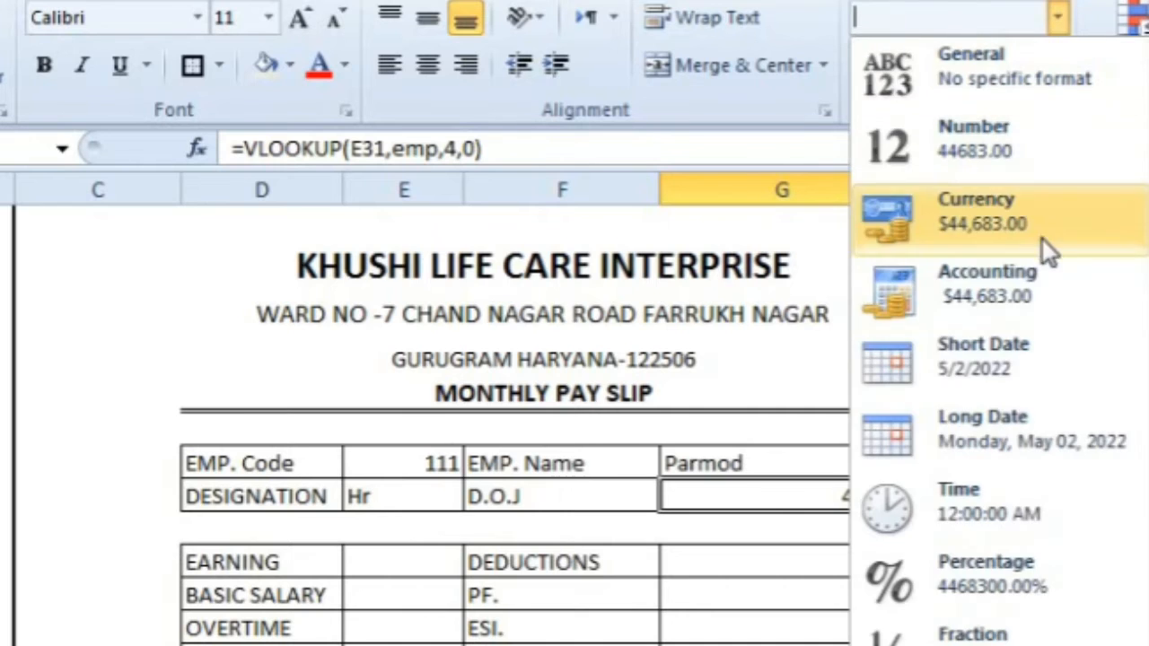
left_click(994, 371)
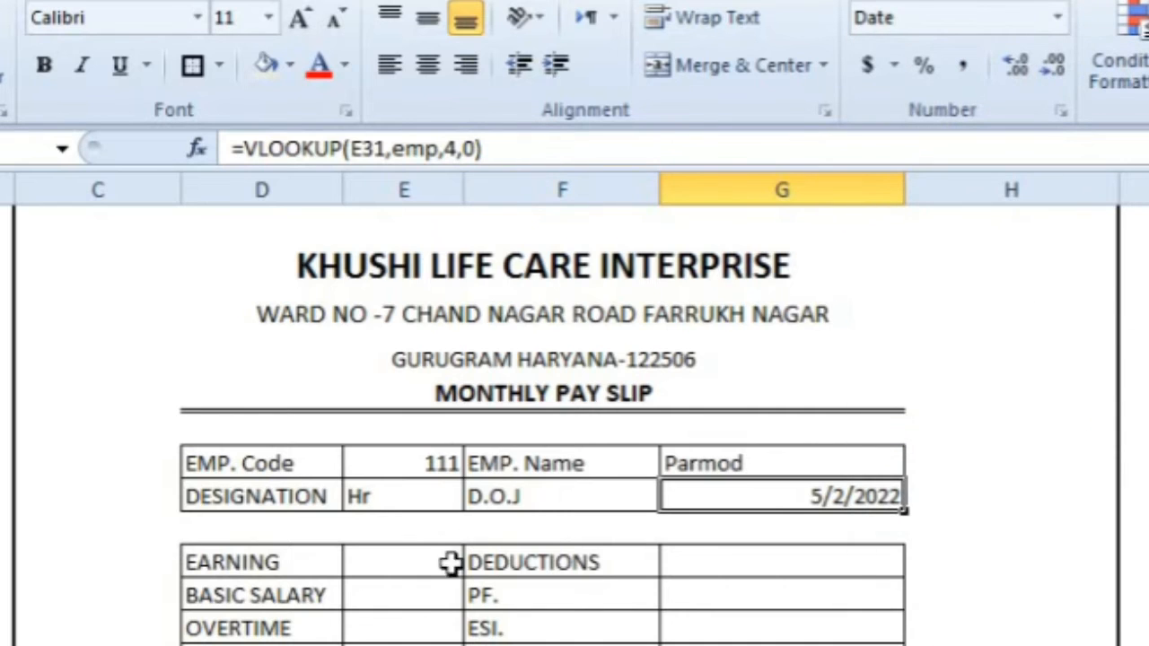
Enter =VLOOKUP(E31,emp,5,0) in E35 beside the BASIC SALARY label of the pay slip
left_click(420, 596)
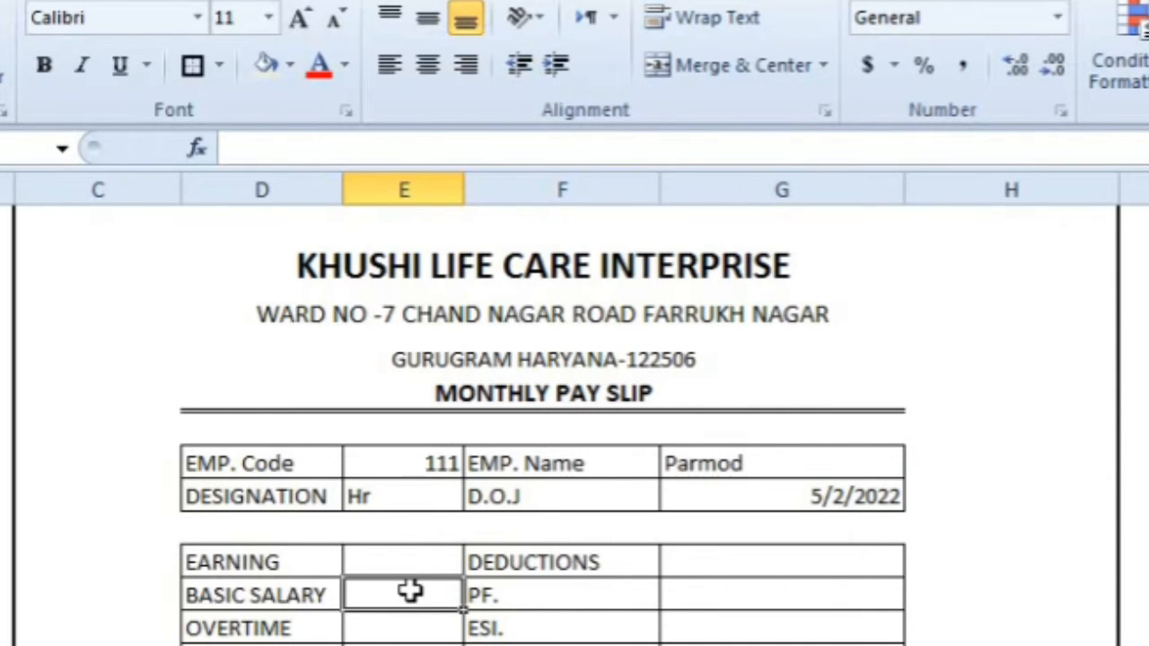
type("=vlo")
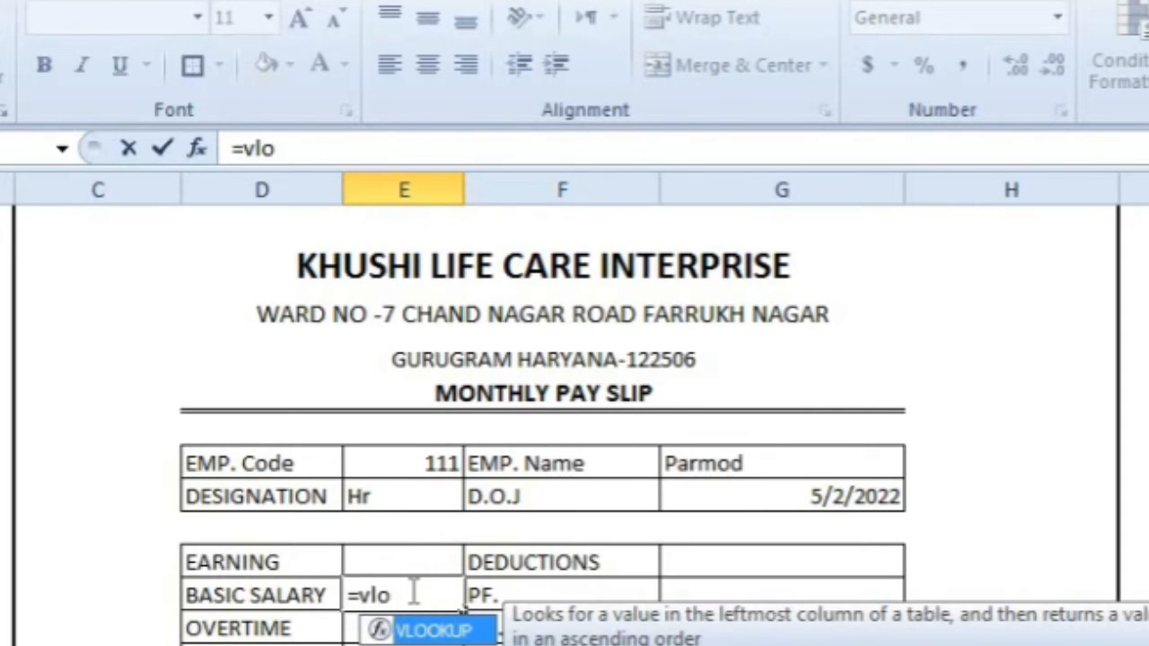
key("Tab")
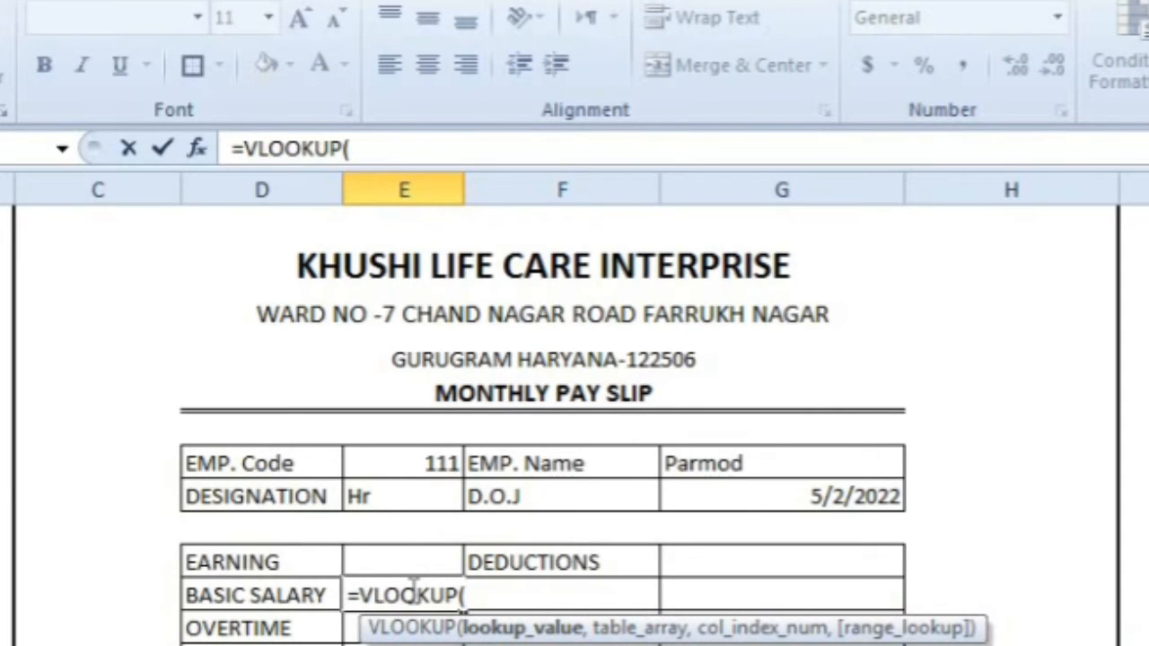
left_click(413, 470)
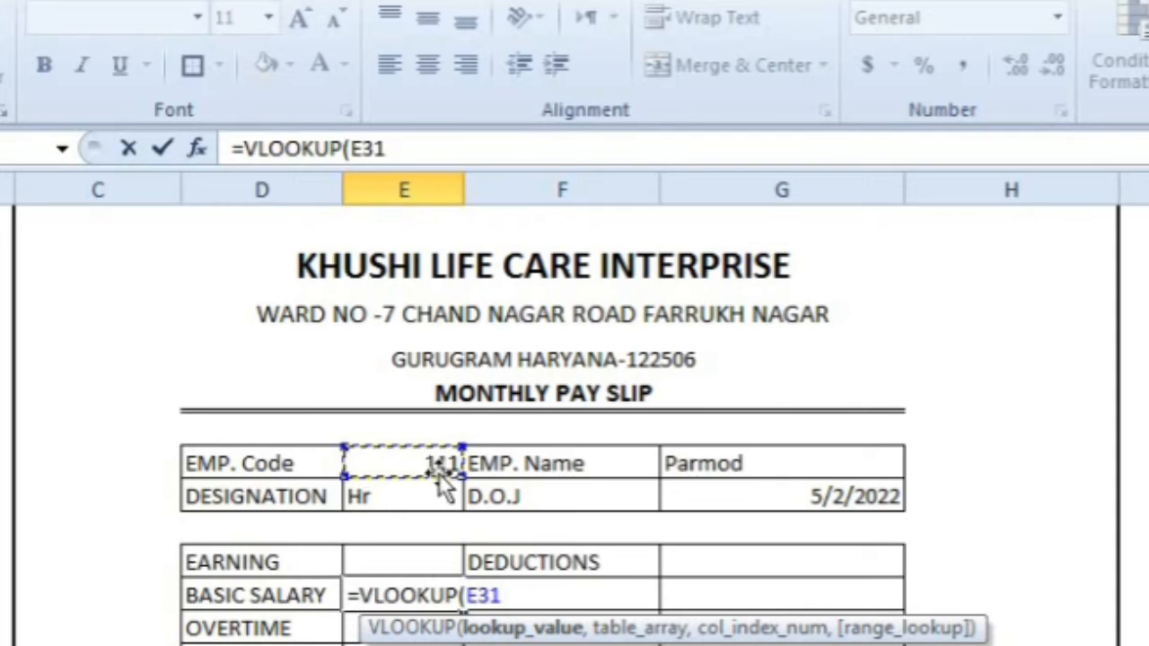
type(",")
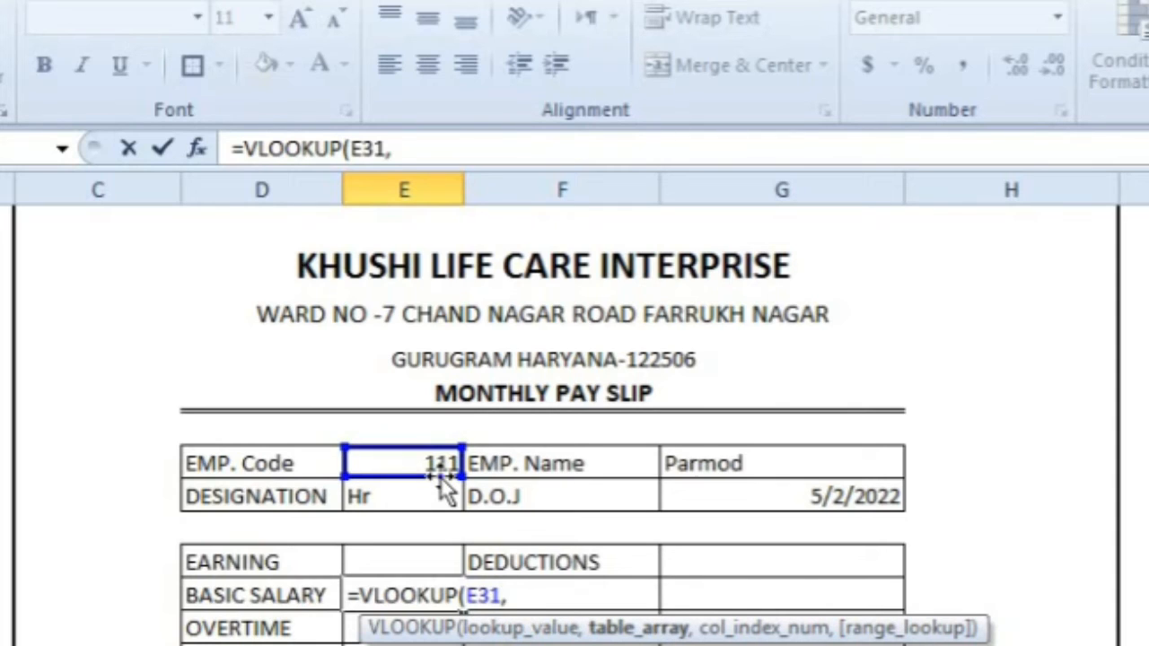
type("emp")
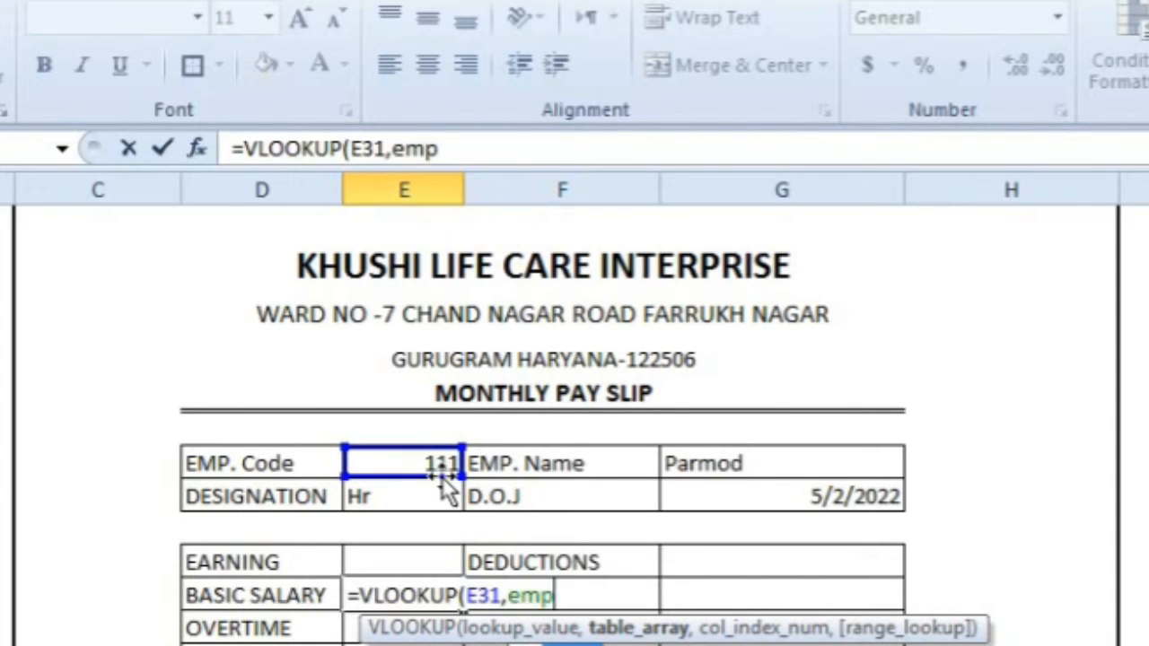
type(",")
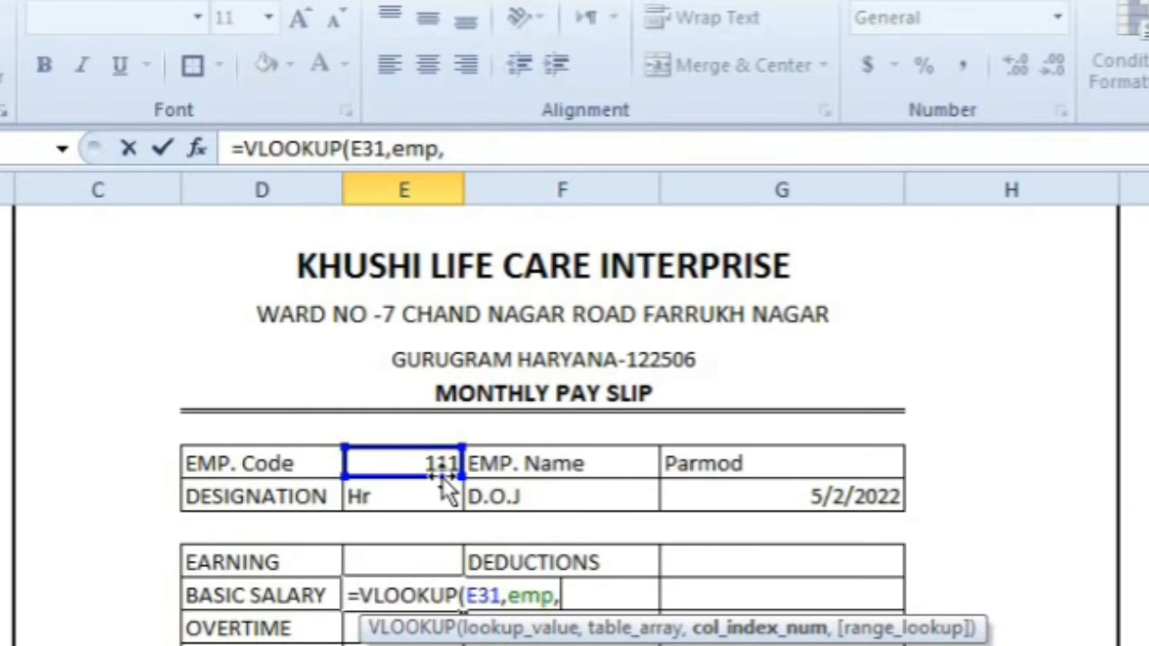
scroll(446, 489, "up", 10)
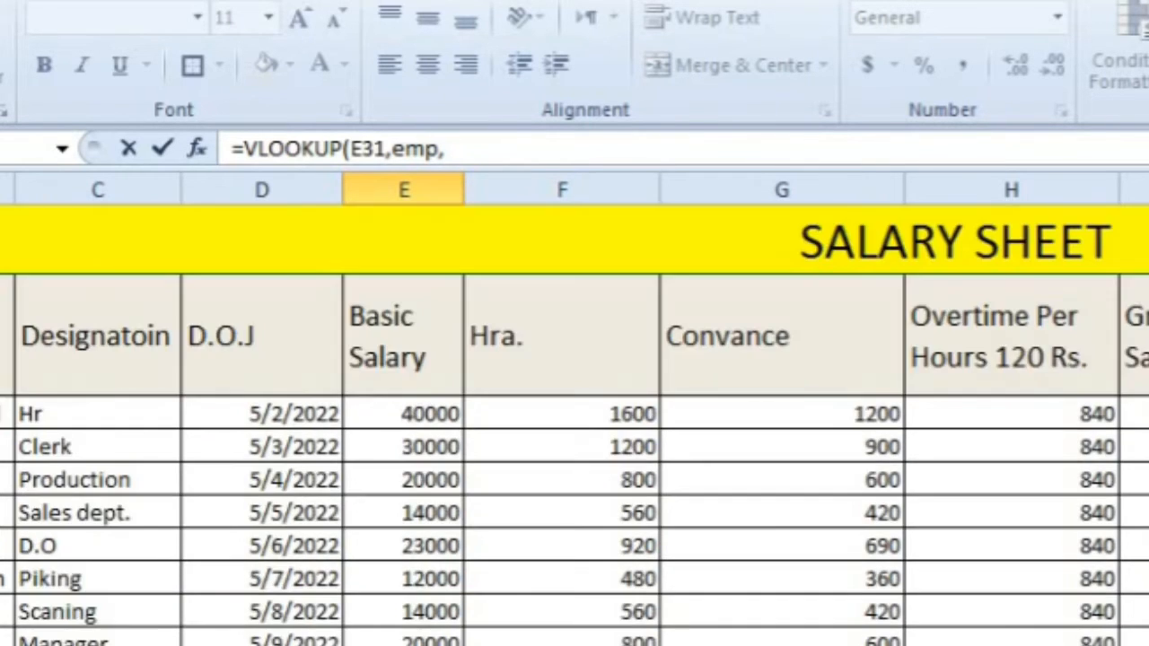
scroll(574, 422, "down", 10)
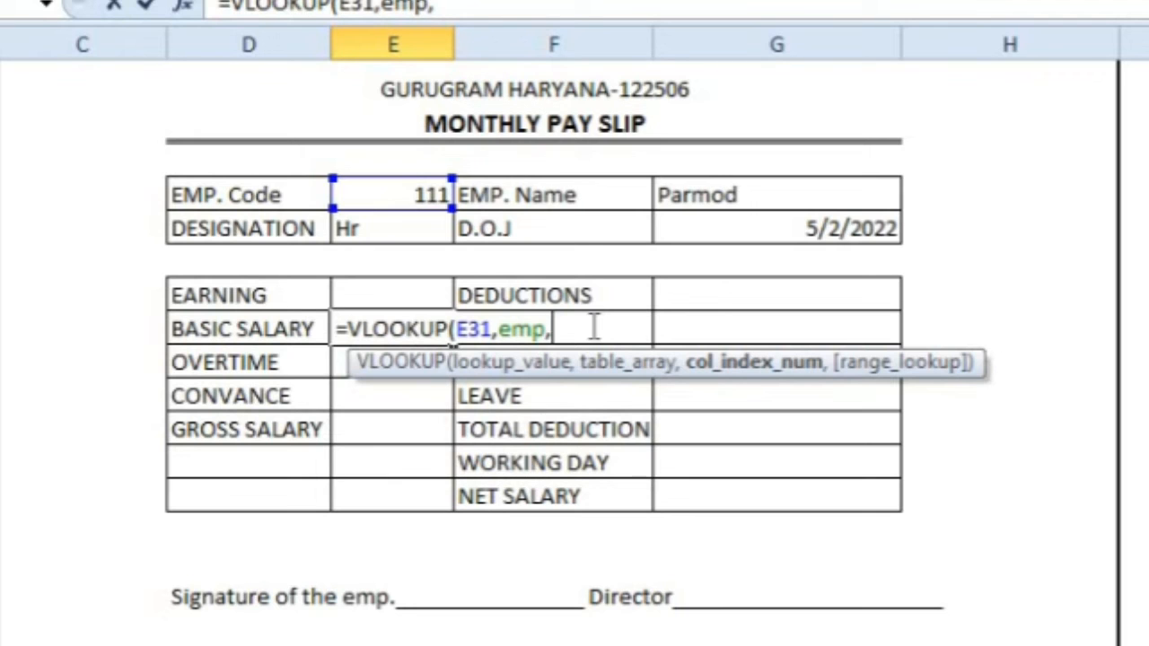
scroll(593, 329, "up", 10)
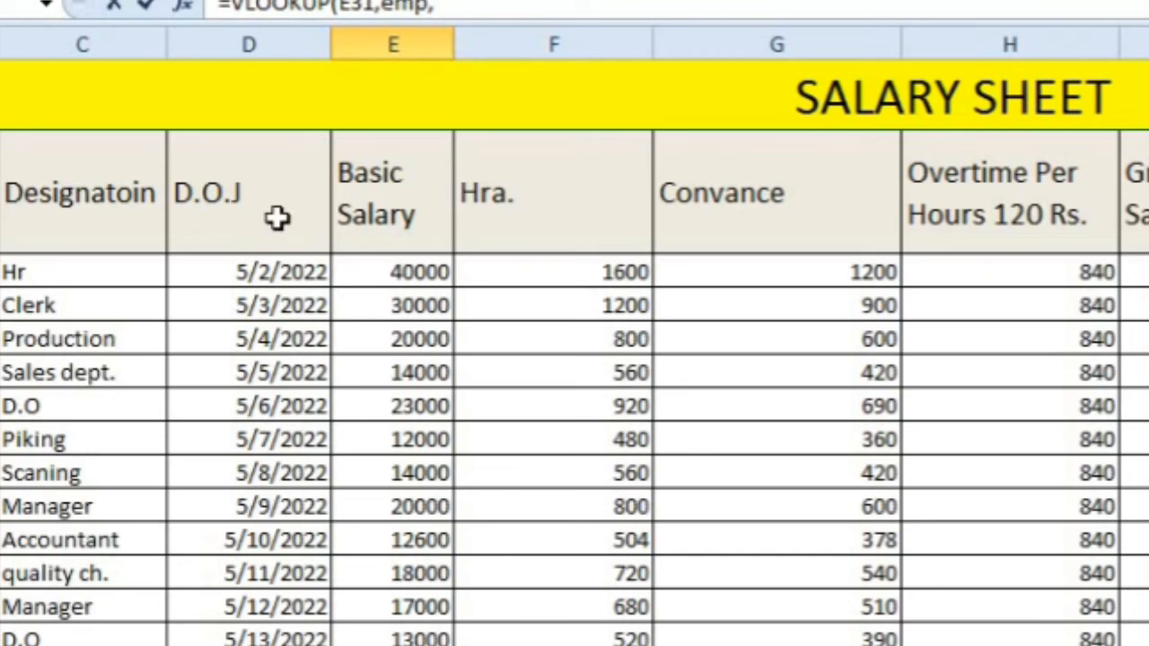
scroll(422, 305, "down", 4)
scroll(422, 308, "down", 3)
scroll(431, 314, "down", 2)
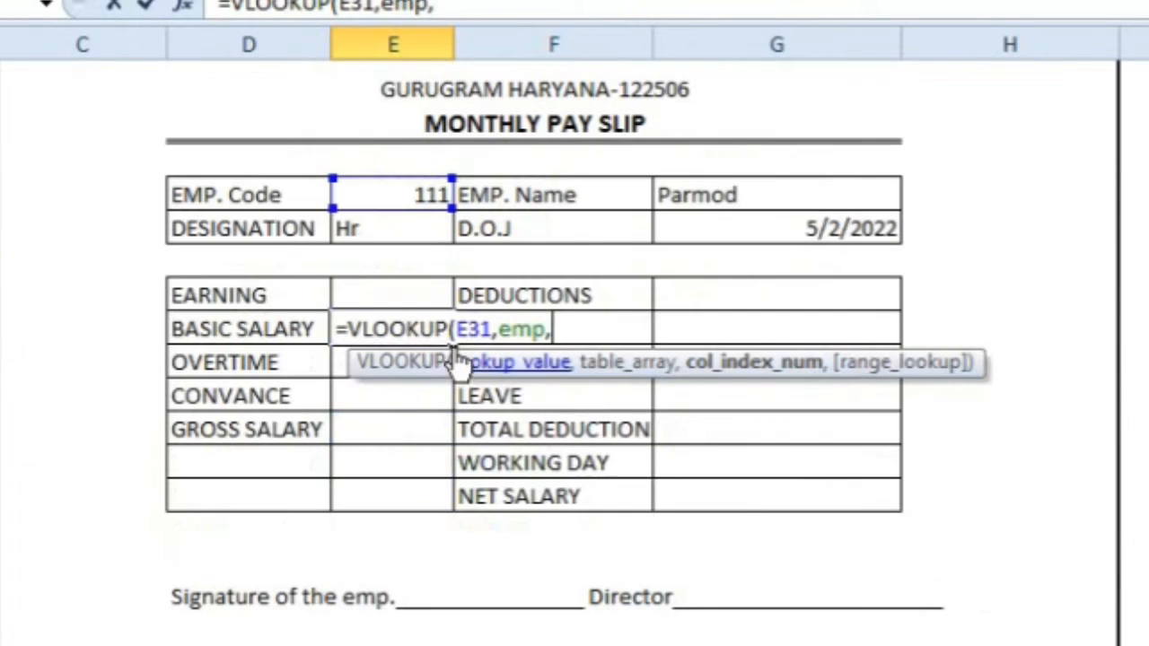
type("5,")
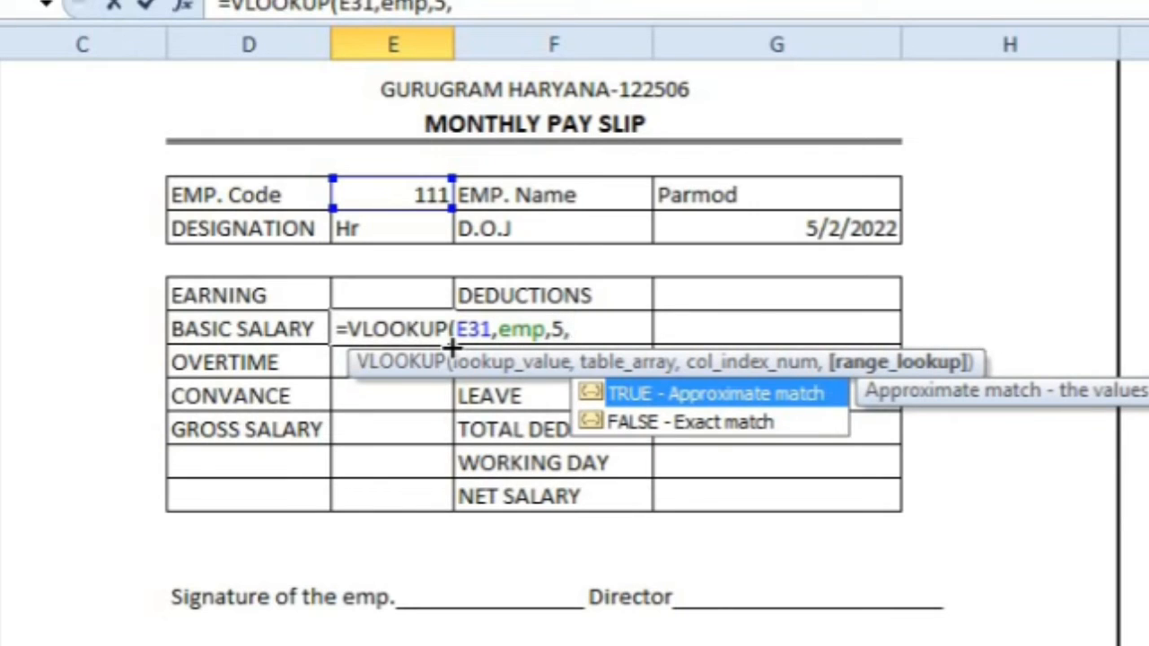
type("0)")
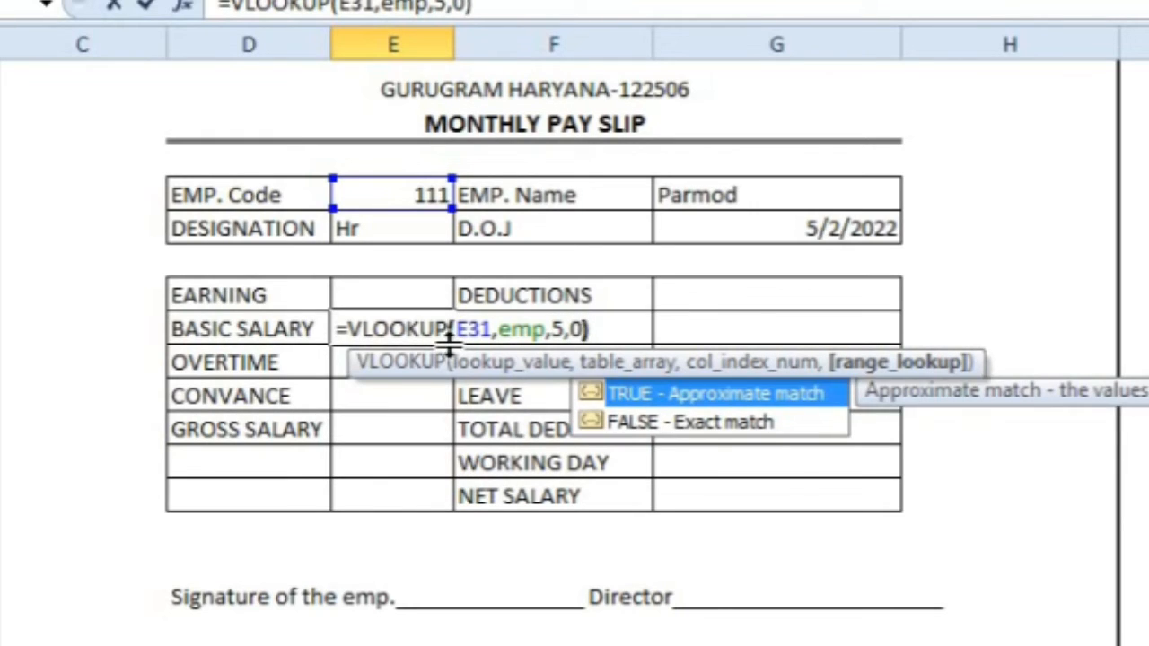
key("Return")
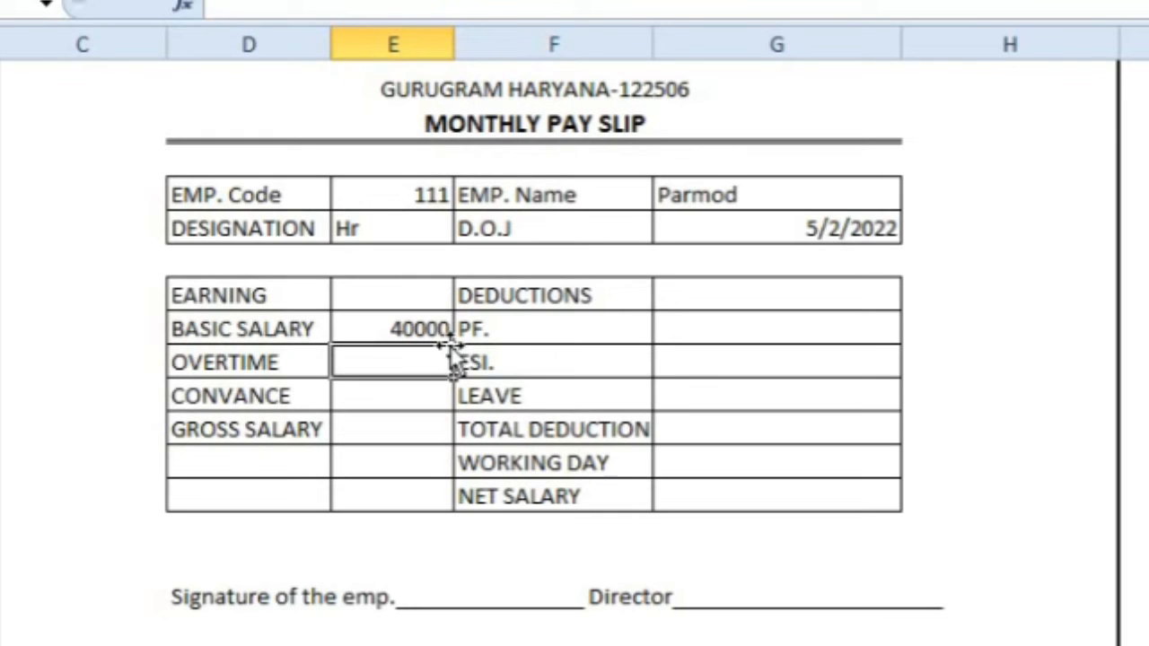
Enter =VLOOKUP(E31,emp,8,0) in E36 beside the OVERTIME label to look up the employee's overtime pay
type("=vlo")
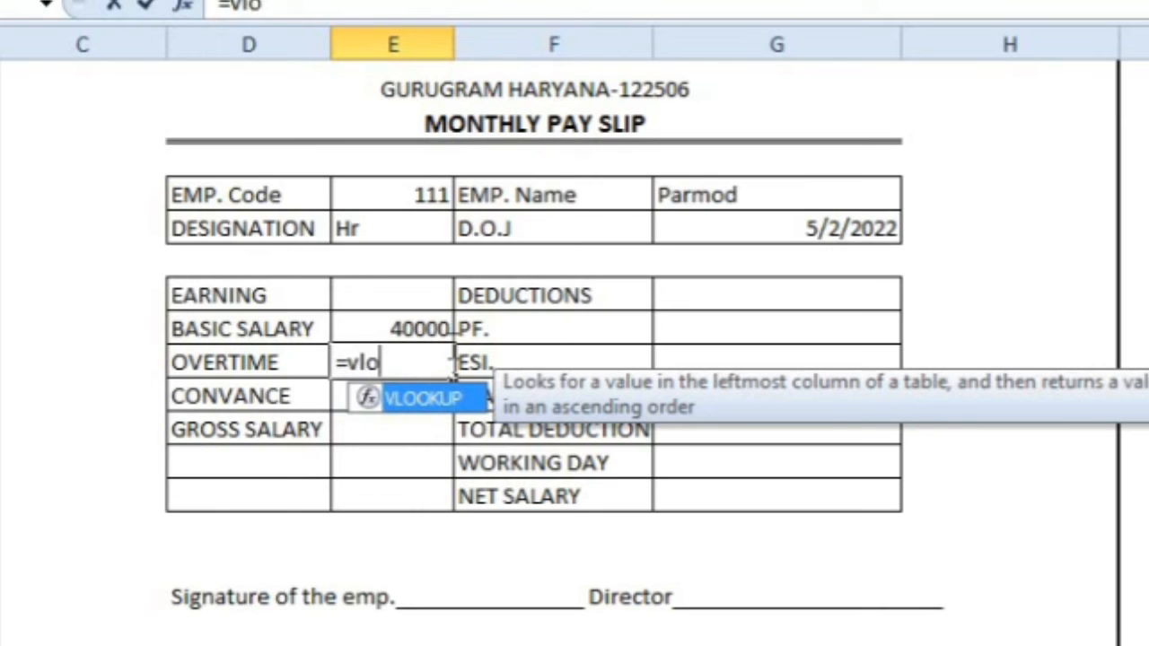
key("Tab")
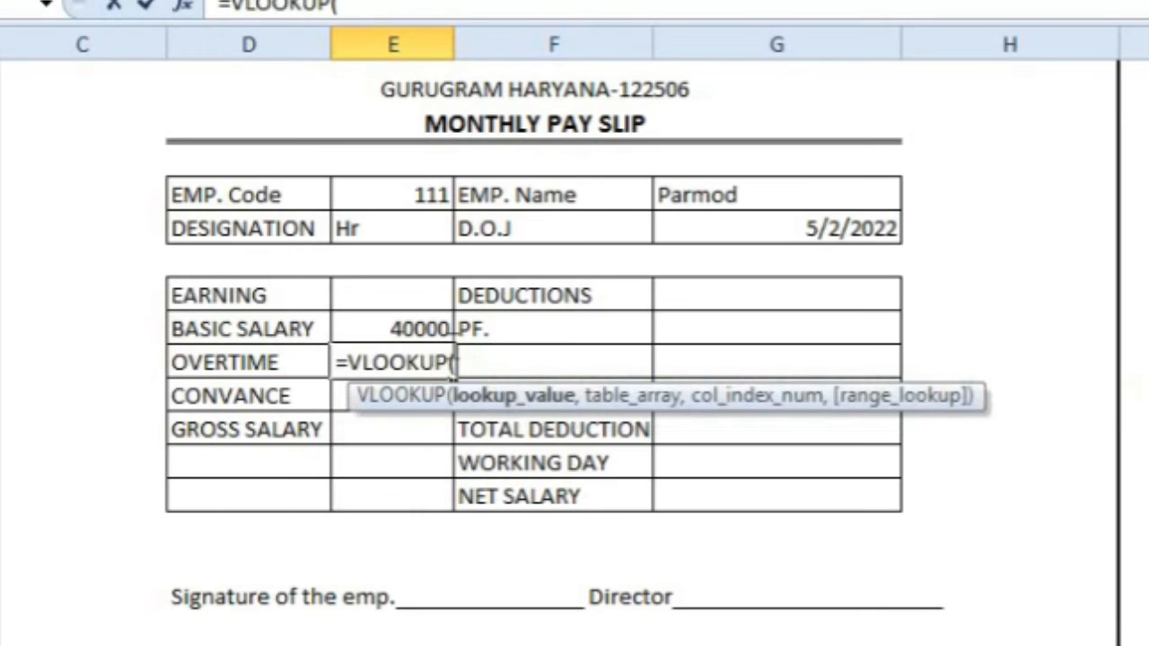
left_click(360, 186)
type(",e")
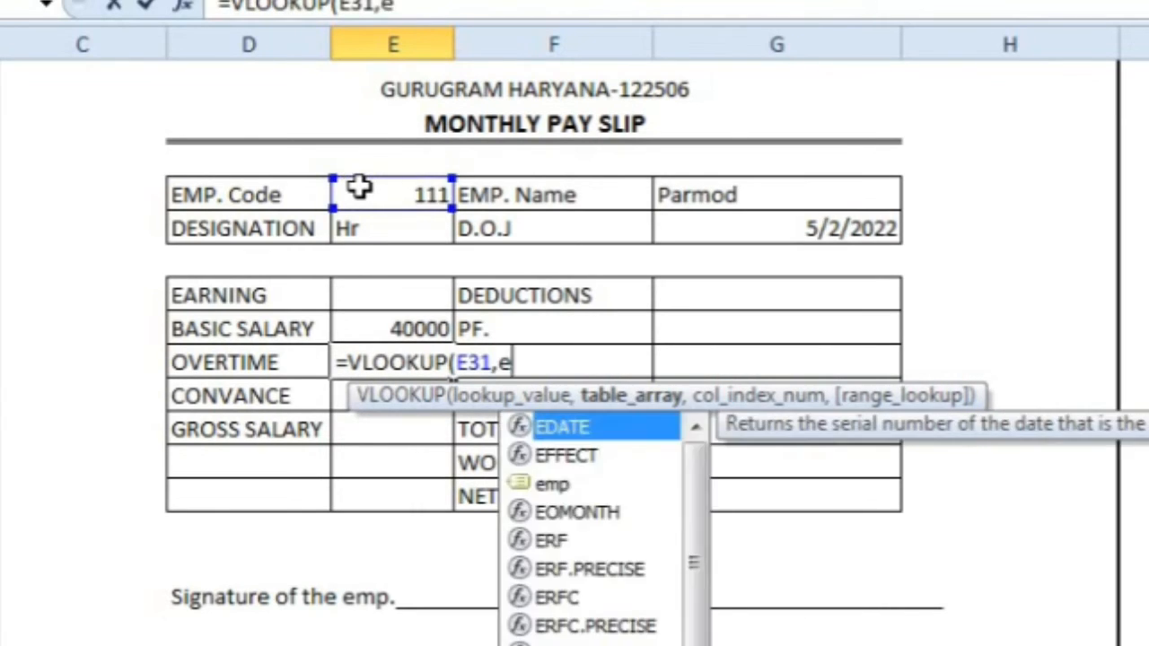
type("mp,")
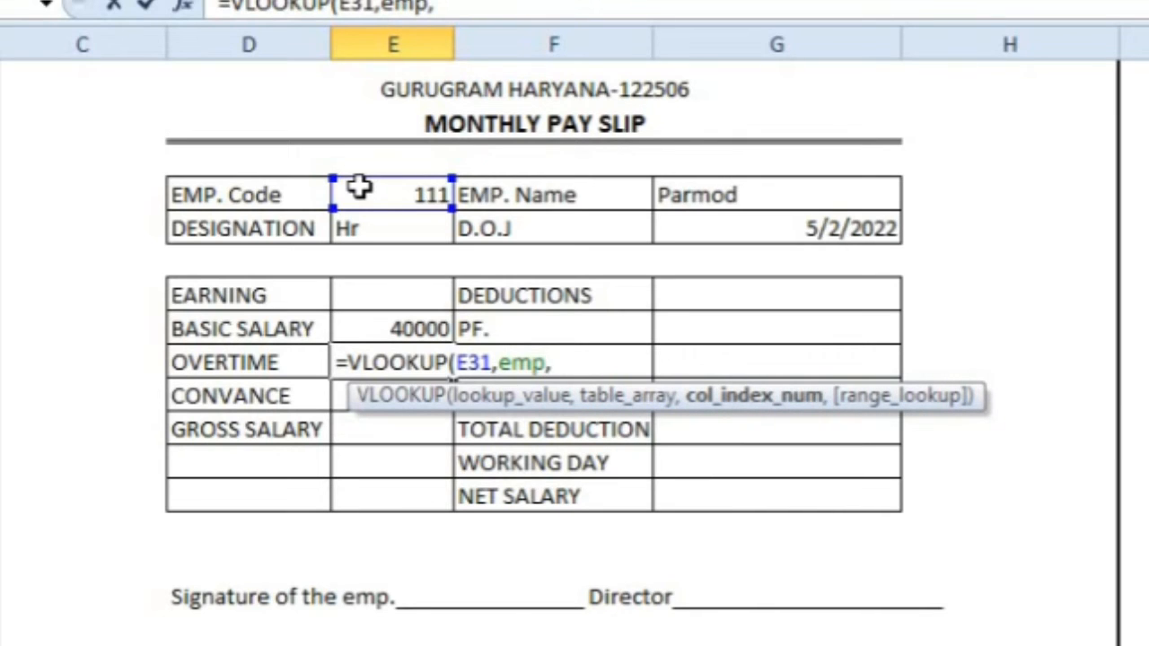
scroll(805, 465, "up", 4)
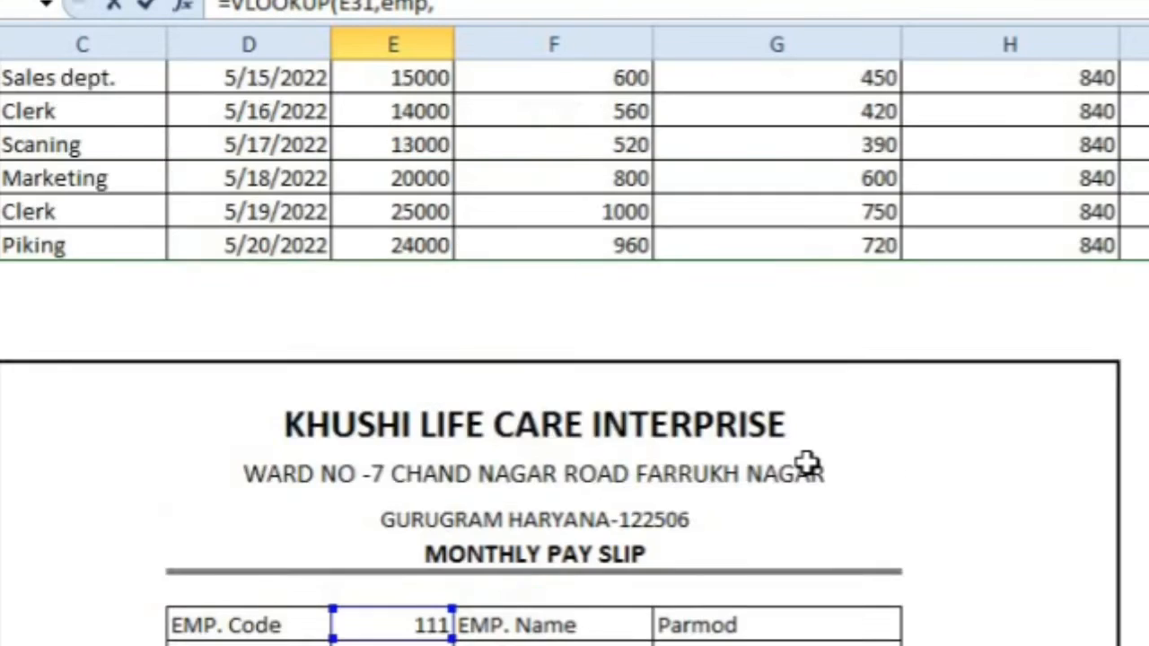
scroll(805, 465, "up", 5)
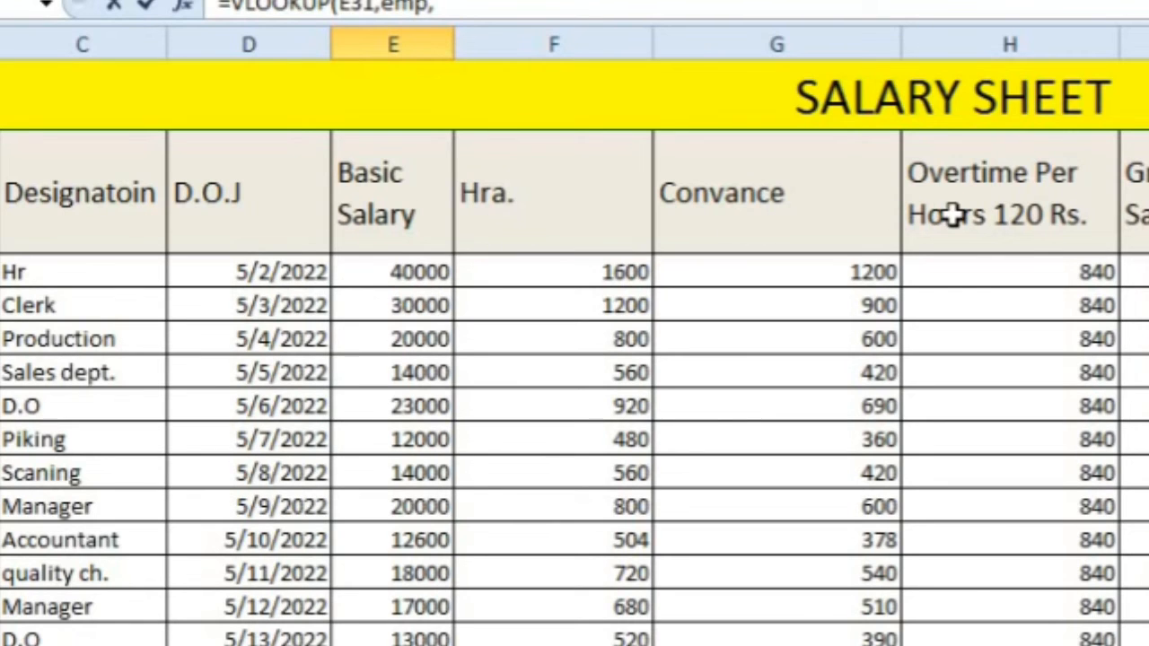
scroll(951, 215, "down", 10)
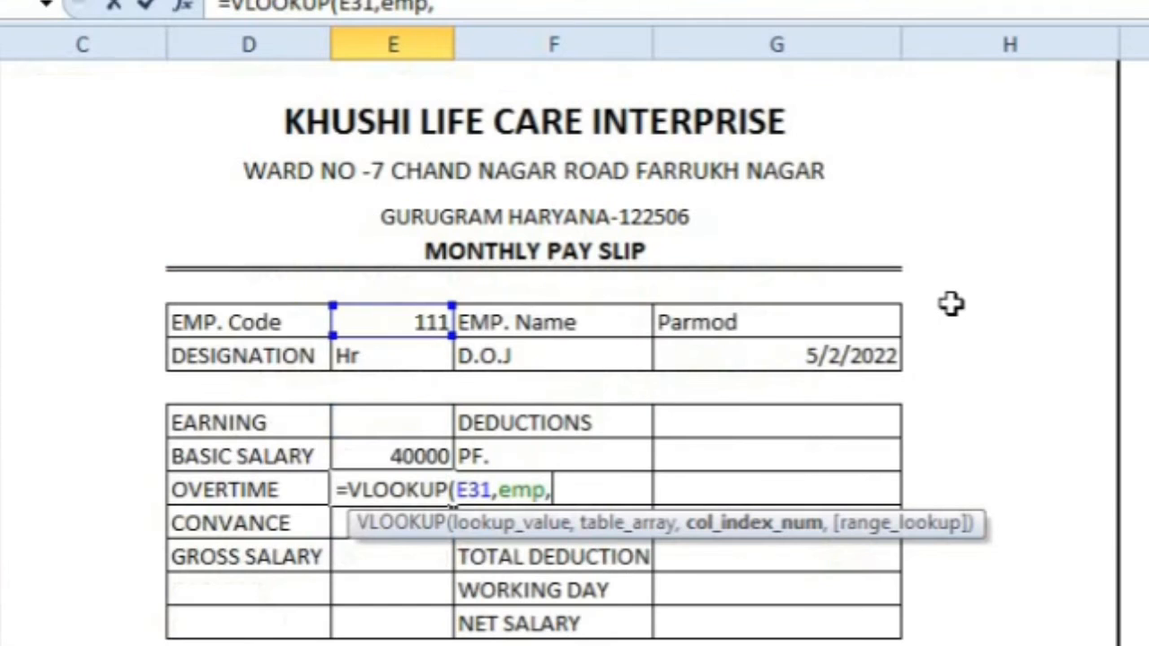
type("8,0")
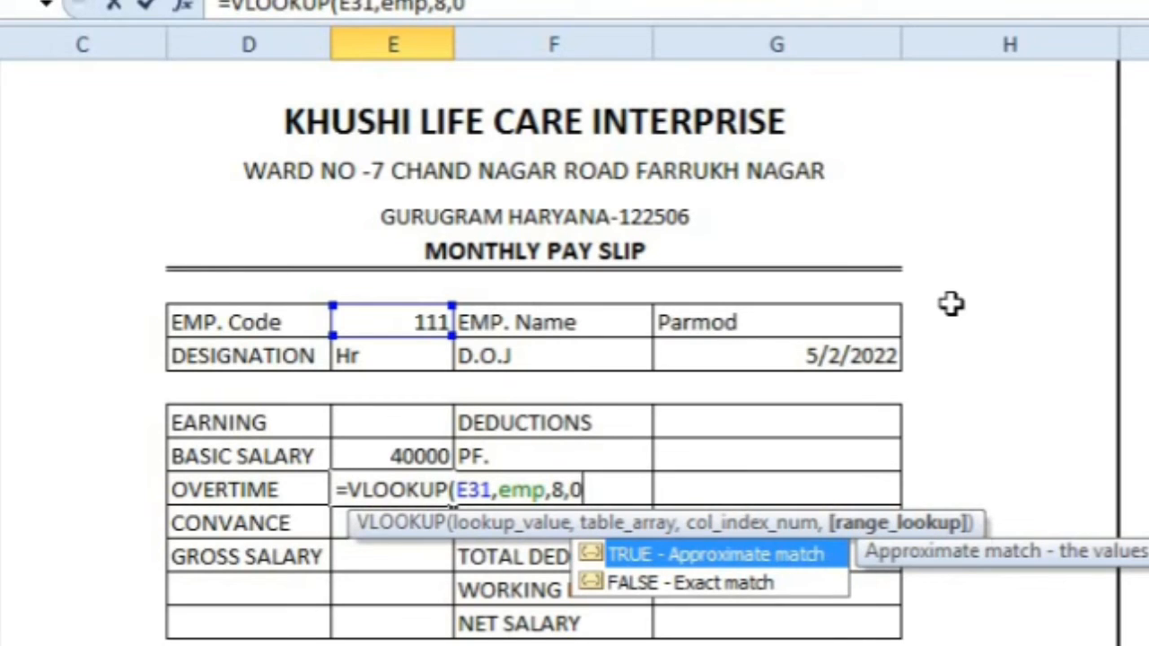
key("Return")
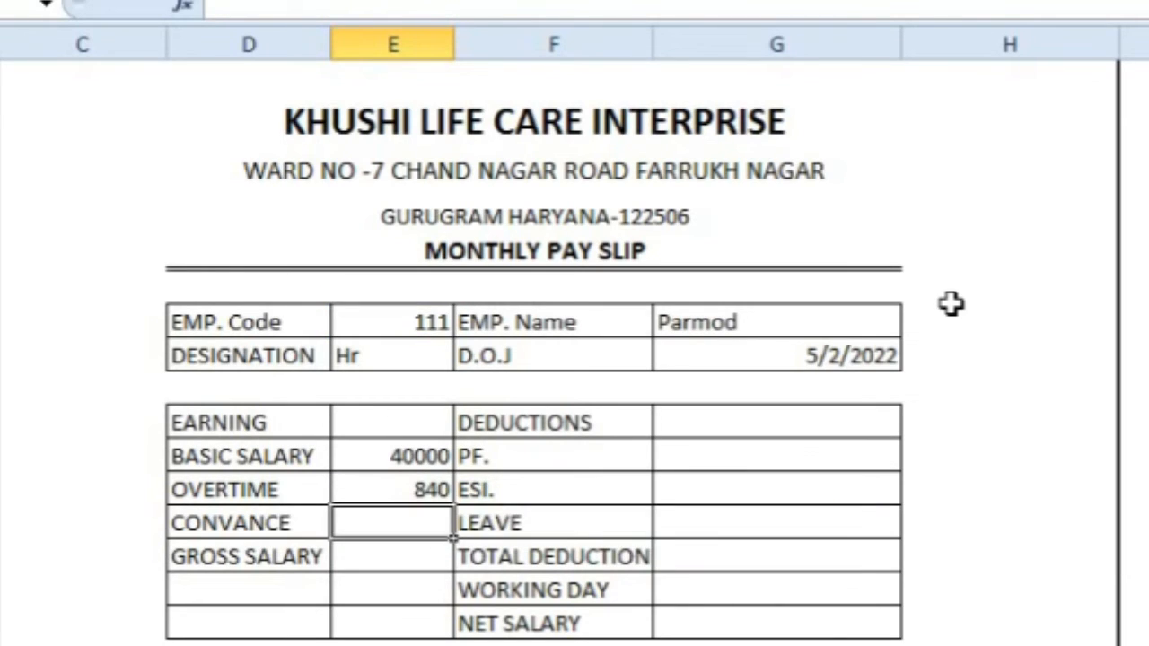
Enter =VLOOKUP(E31,emp,7,0) in E37 beside the CONVANCE label to look up the employee's conveyance amount
type("=v")
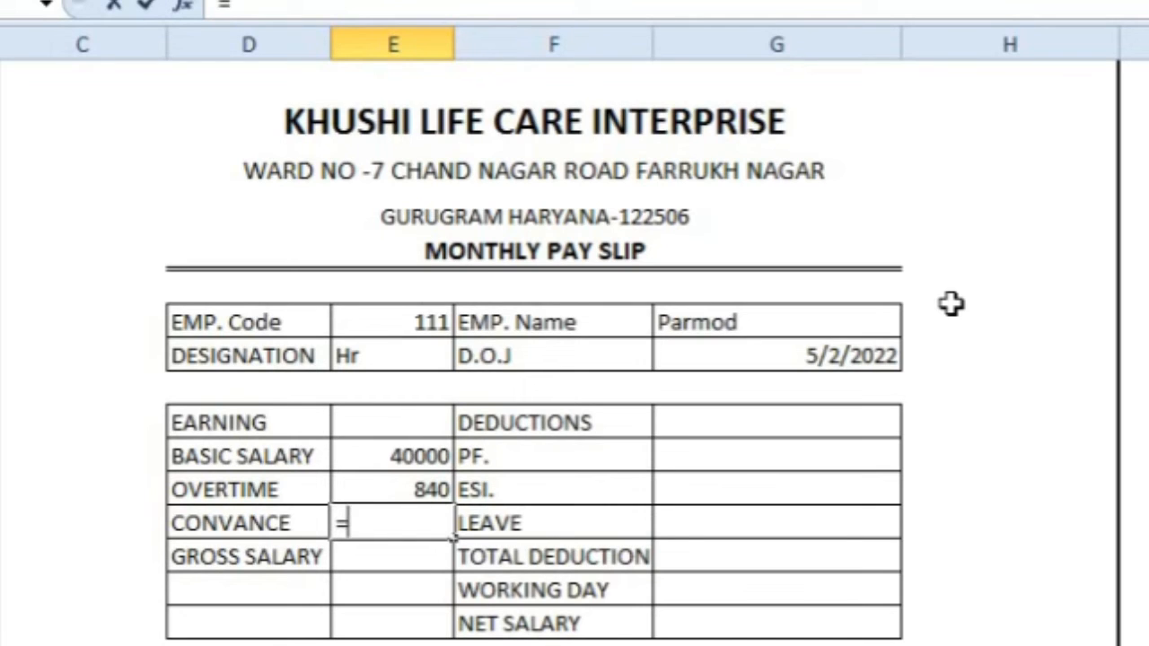
type("lo")
key("Tab")
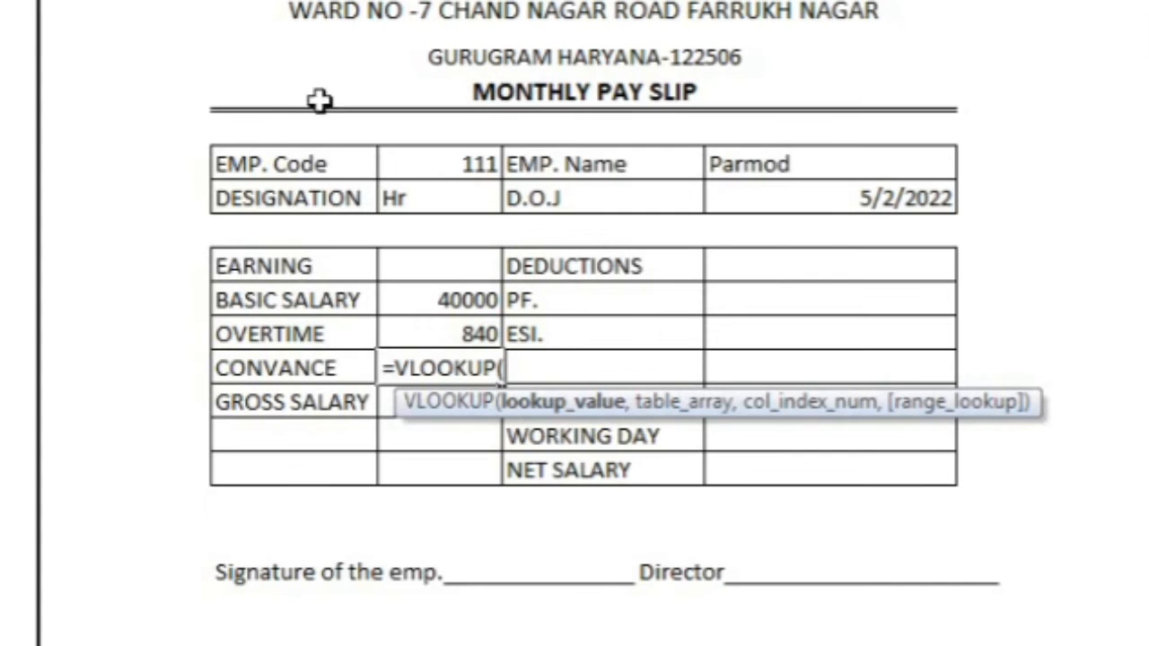
left_click(411, 167)
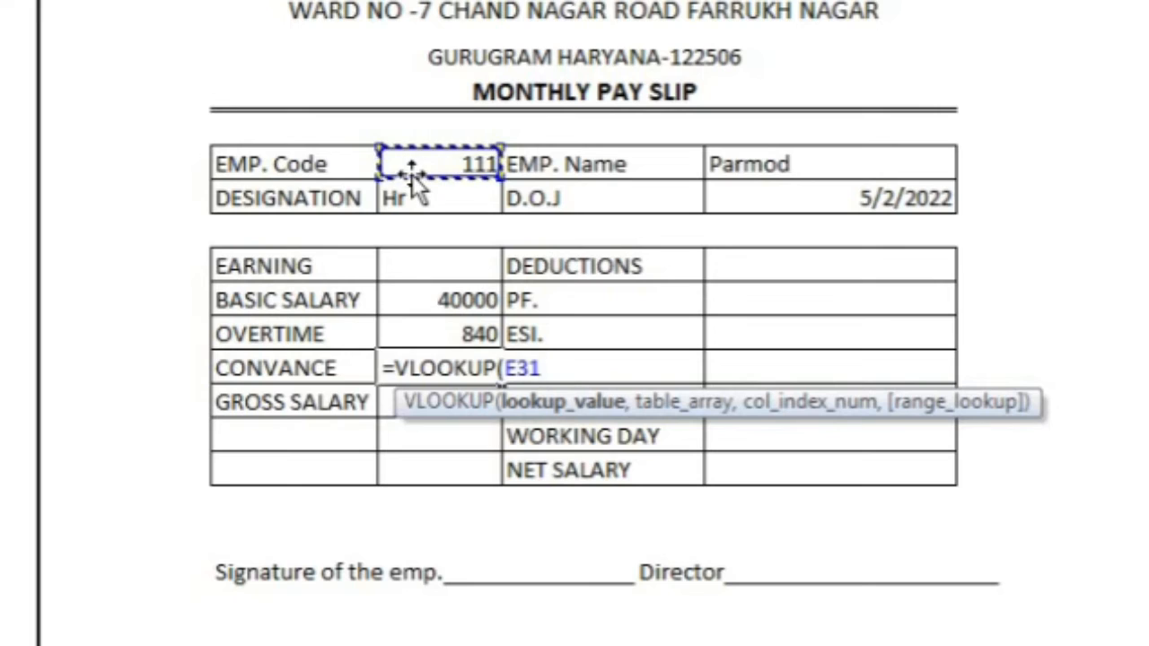
type(",emp")
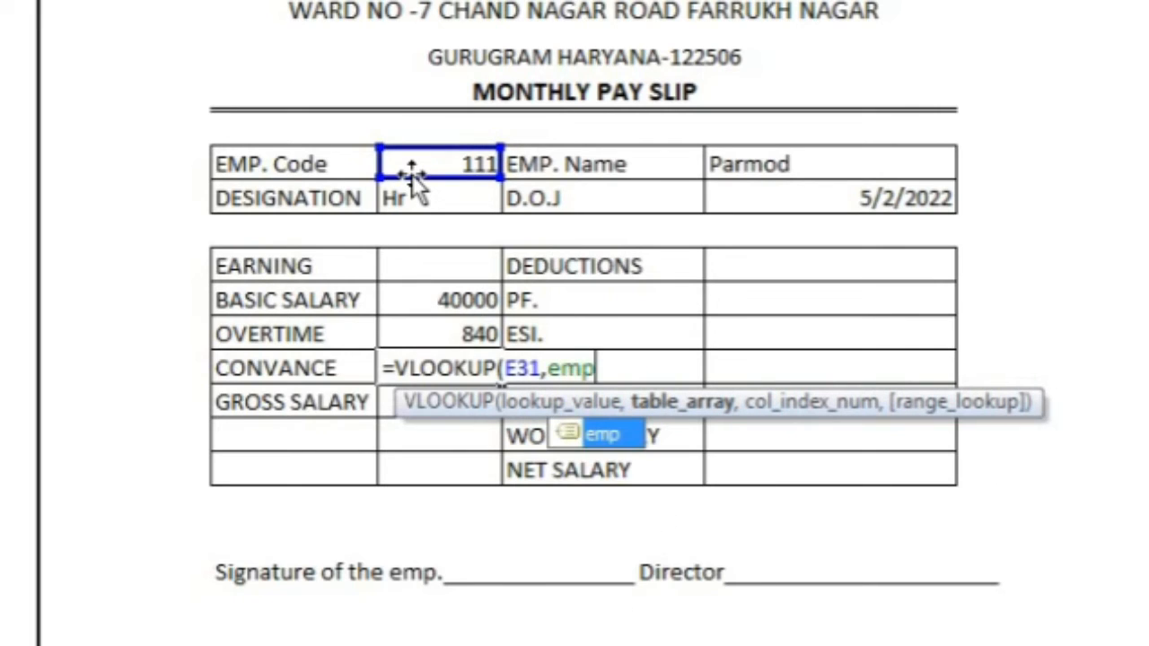
type(",")
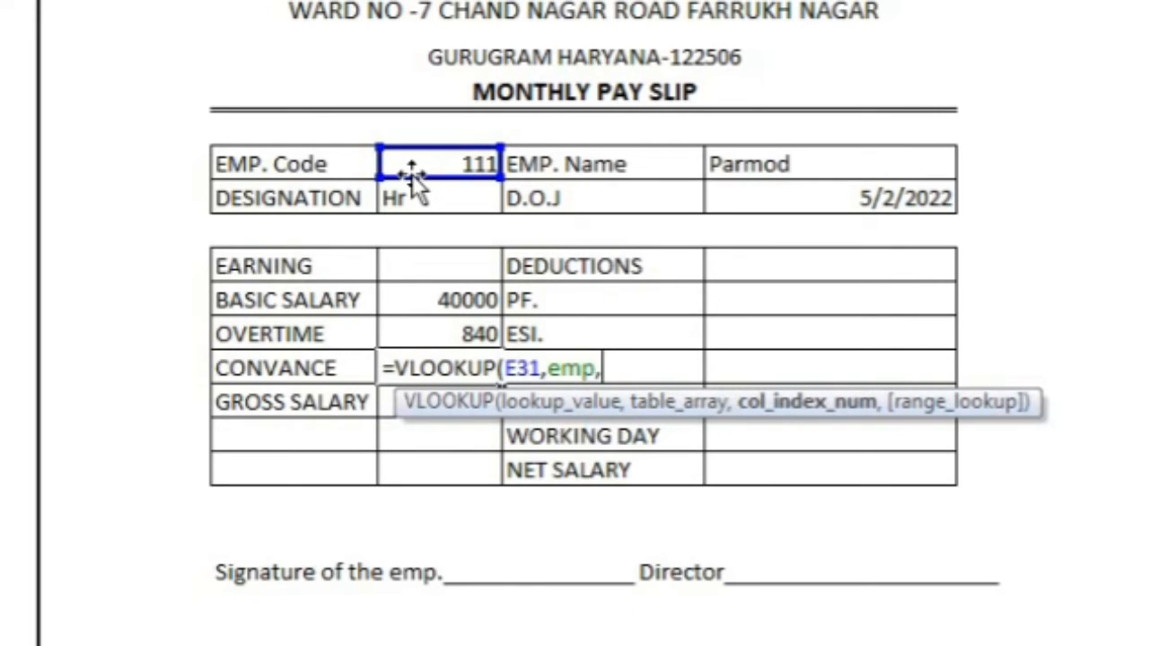
scroll(884, 401, "up", 9)
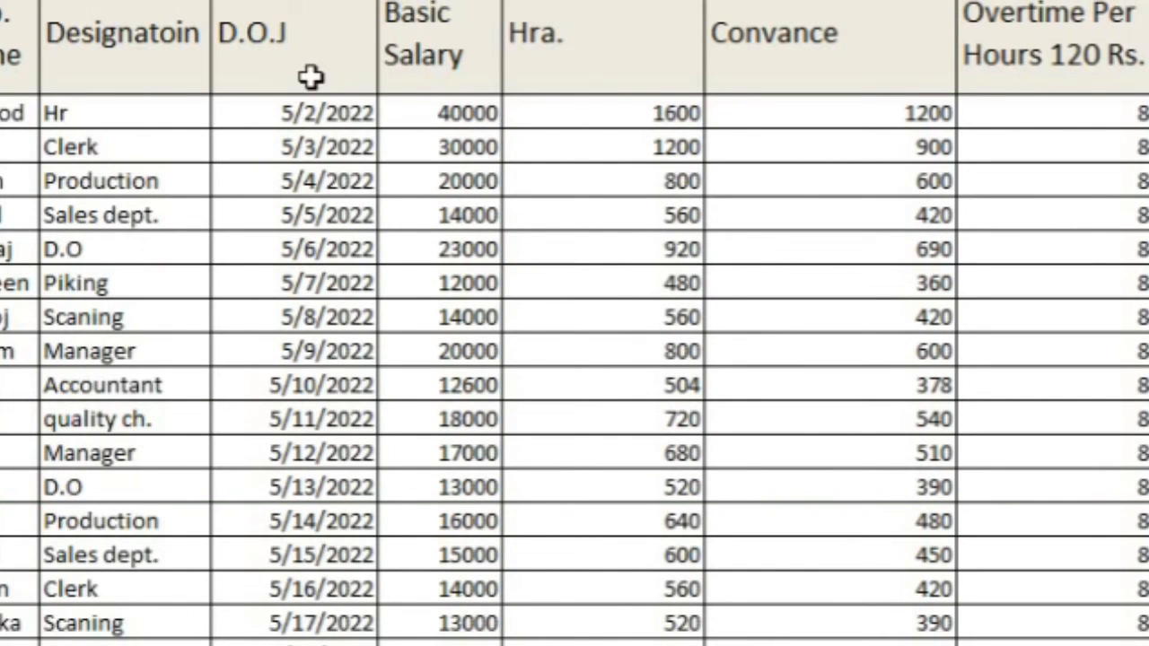
scroll(803, 354, "down", 10)
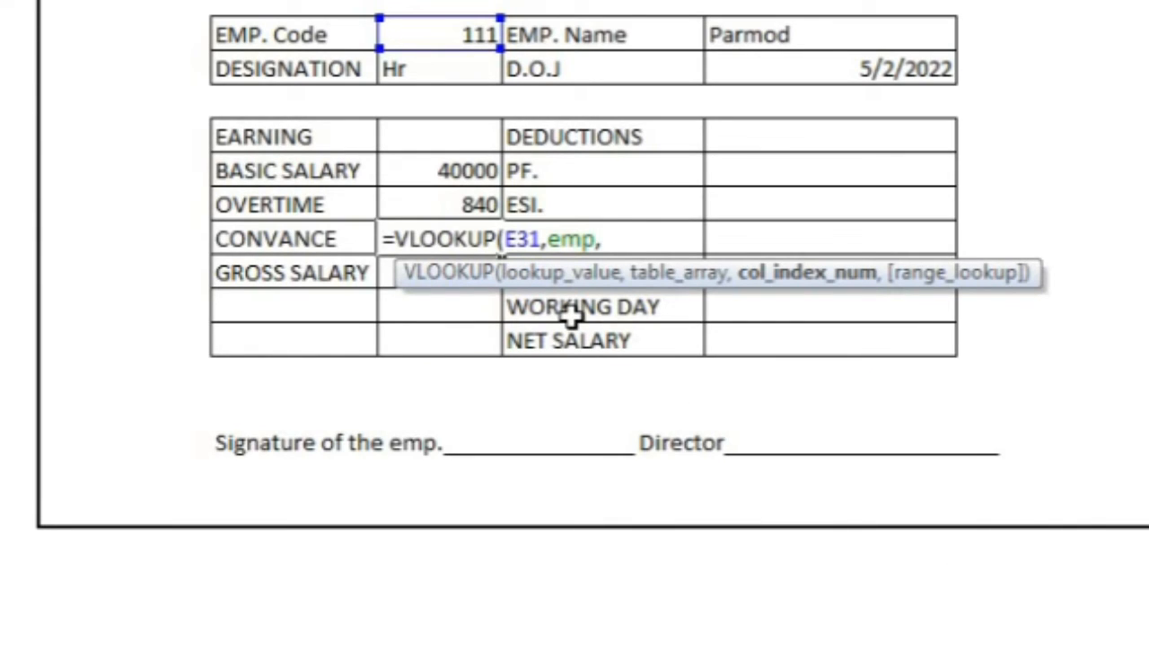
type("7,0")
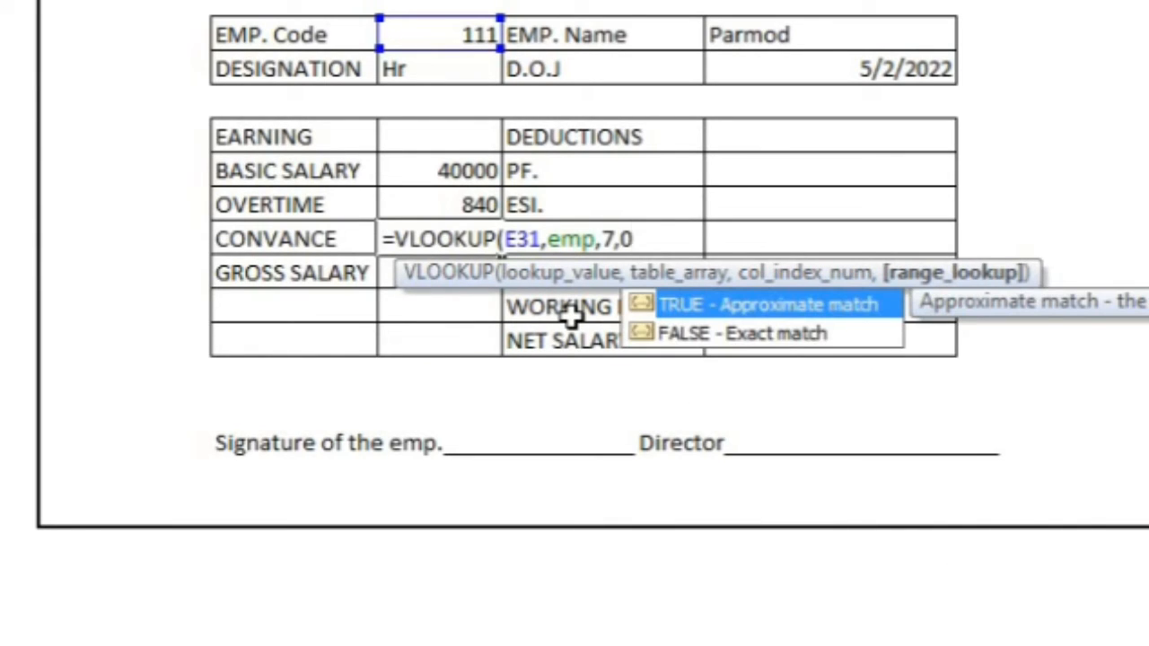
type(")")
key("Return")
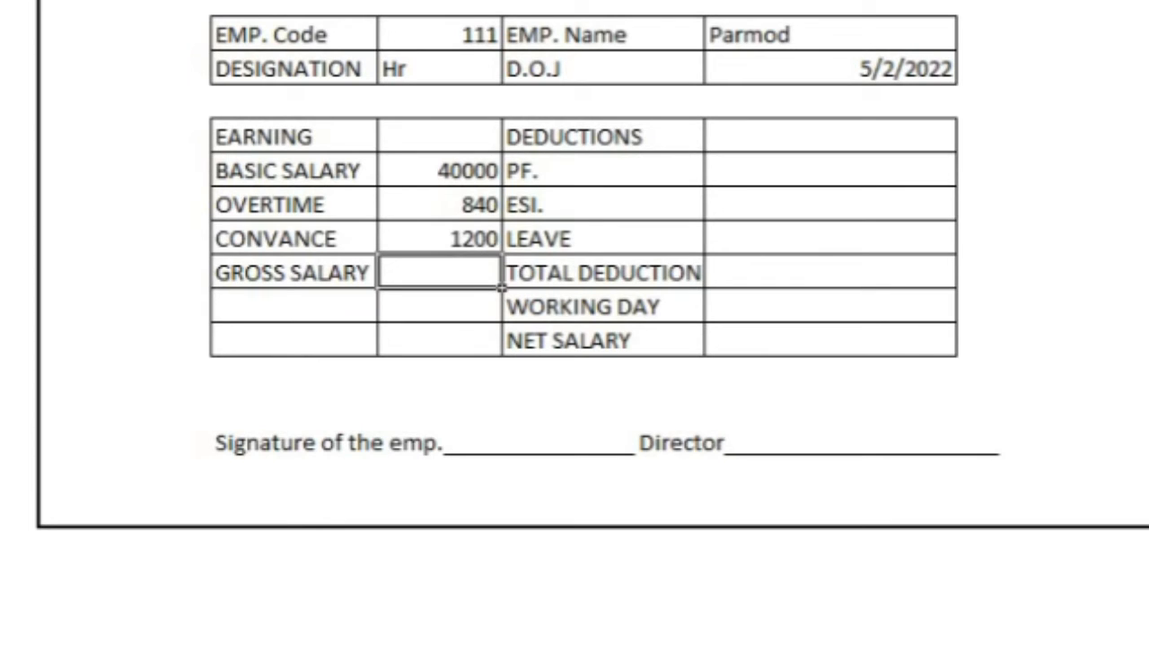
Insert a row above the OVERTIME row of the pay slip and label its first cell HRA
left_click(4, 205)
right_click(4, 205)
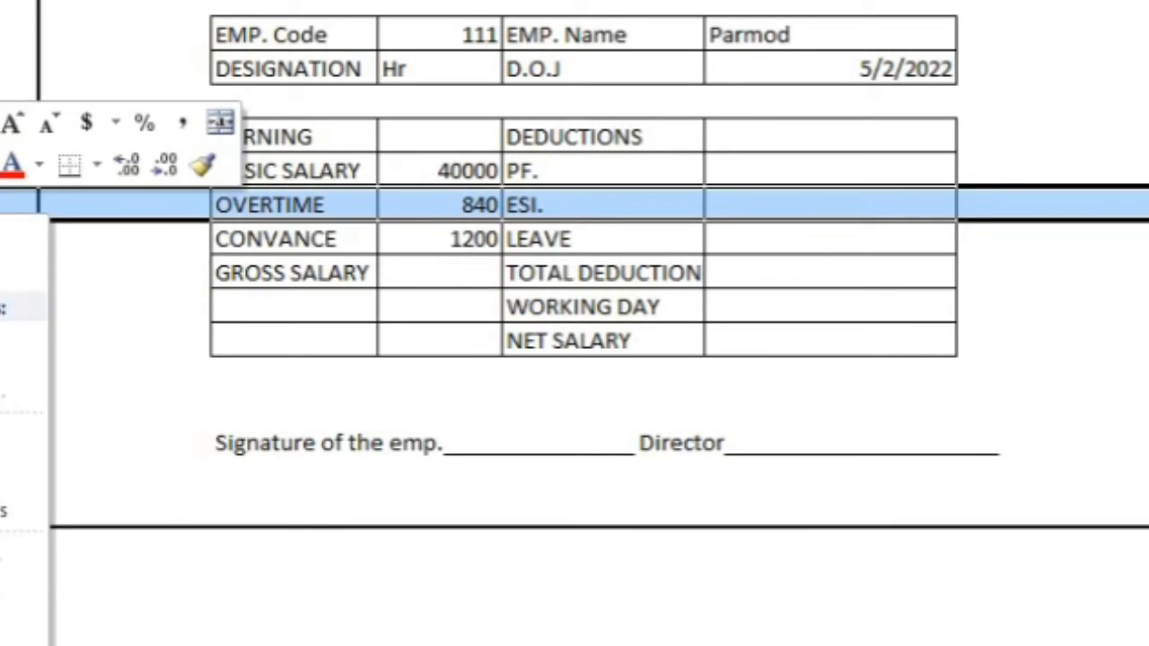
left_click(18, 436)
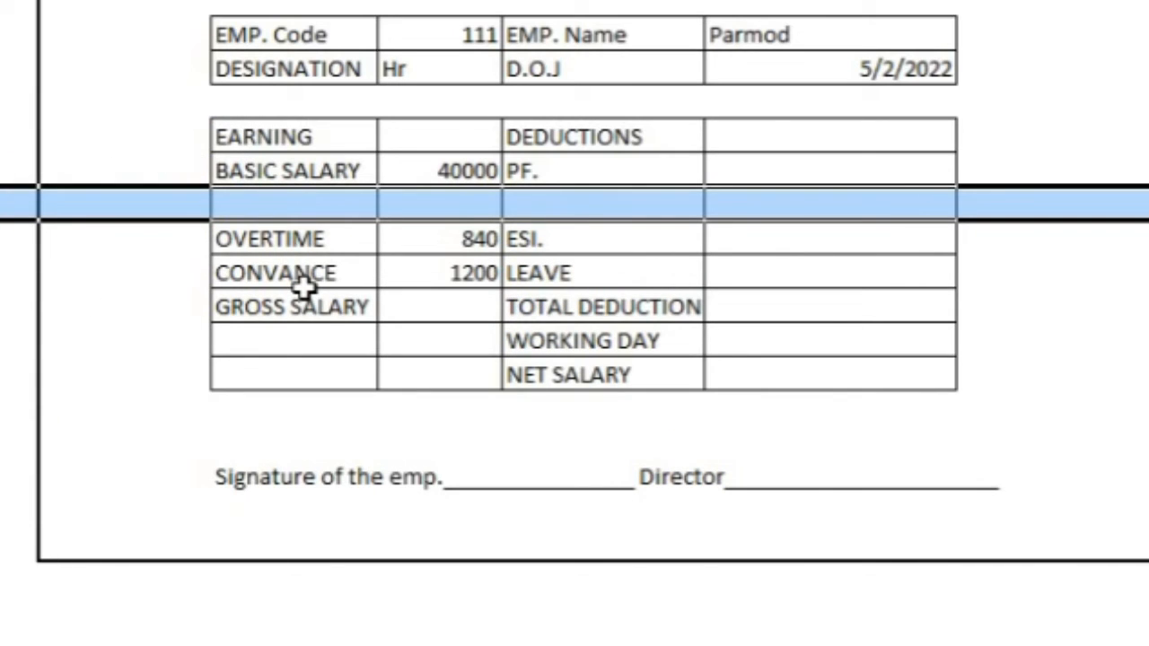
left_click(301, 200)
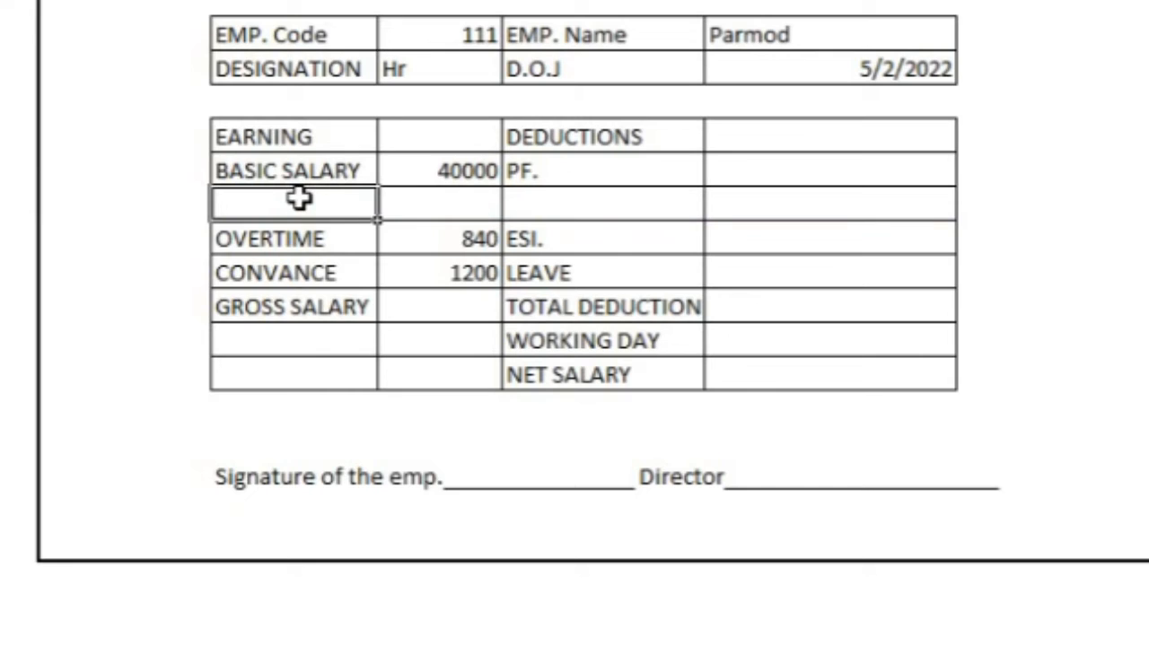
type("hr")
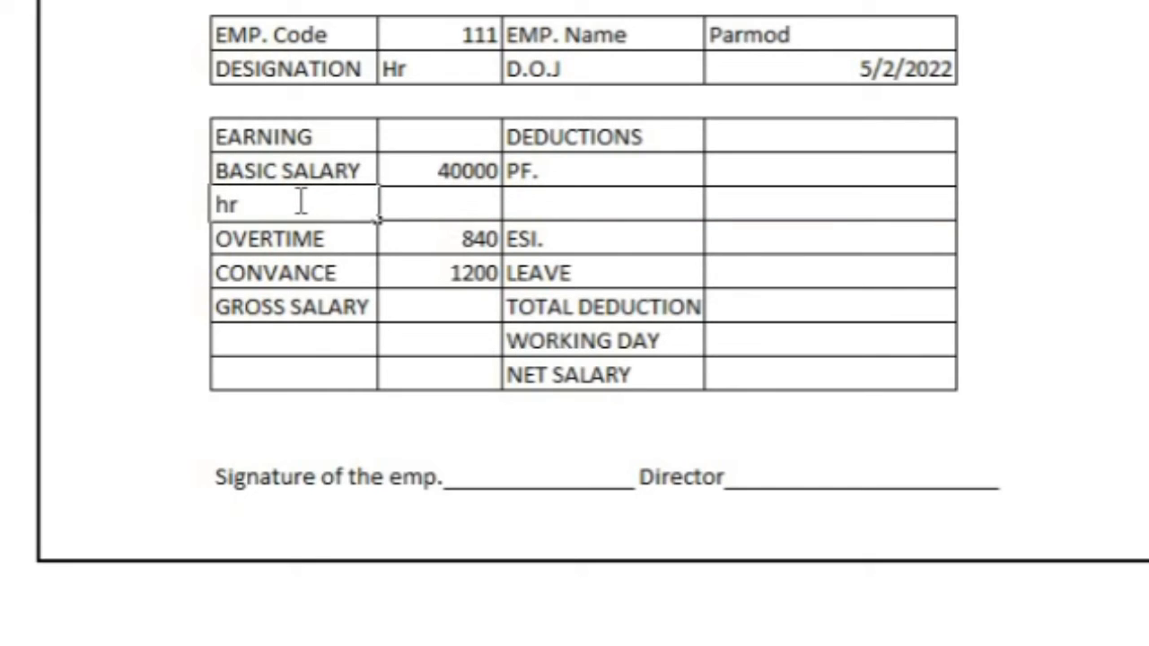
key("BackSpace")
key("BackSpace")
type("HRA.")
key("Return")
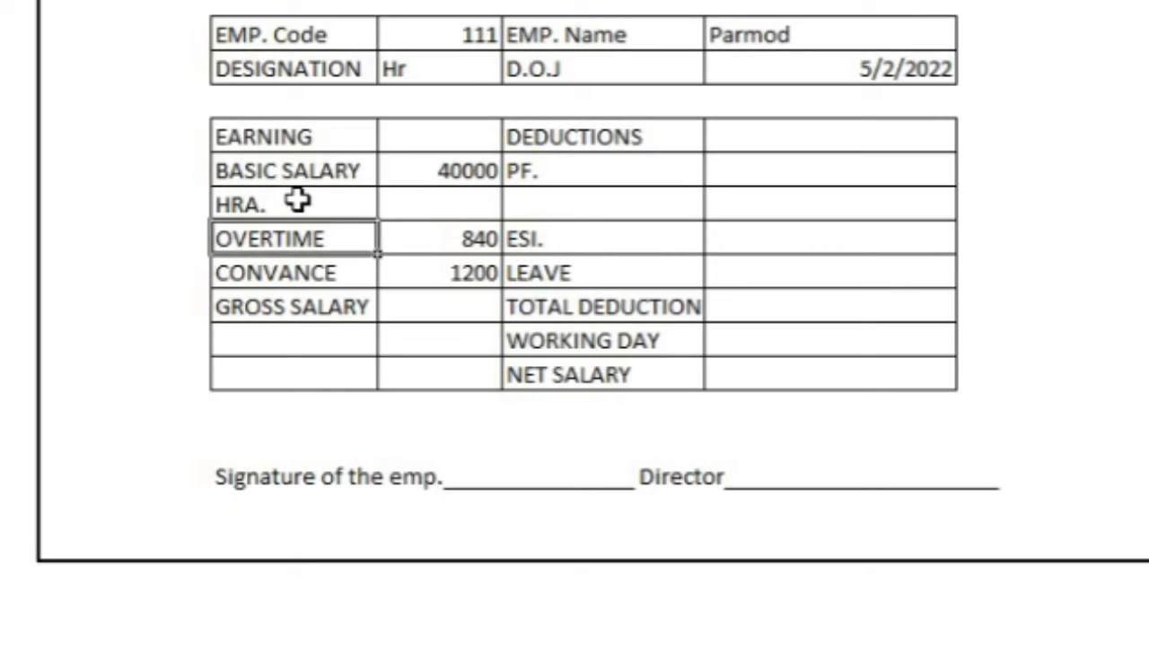
Build a VLOOKUP formula in E36 beside the HRA. label, using E31 as lookup value and EMP as table, and find the Hra. column's position
key("Right")
key("Up")
type("=")
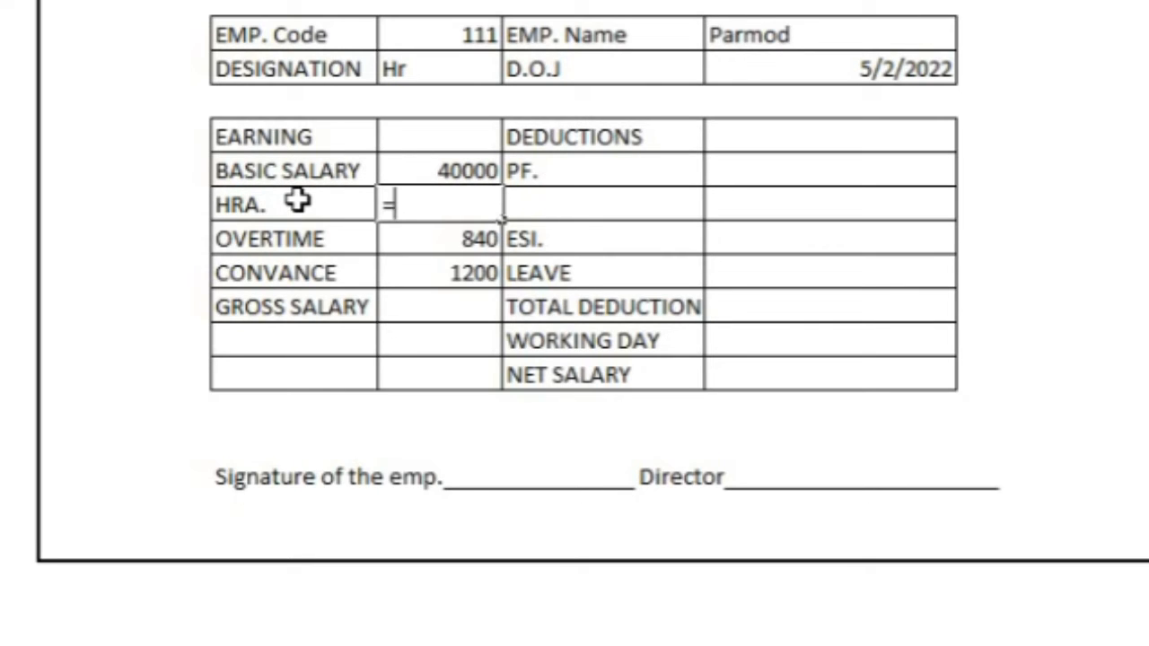
type("VLOOKUP(")
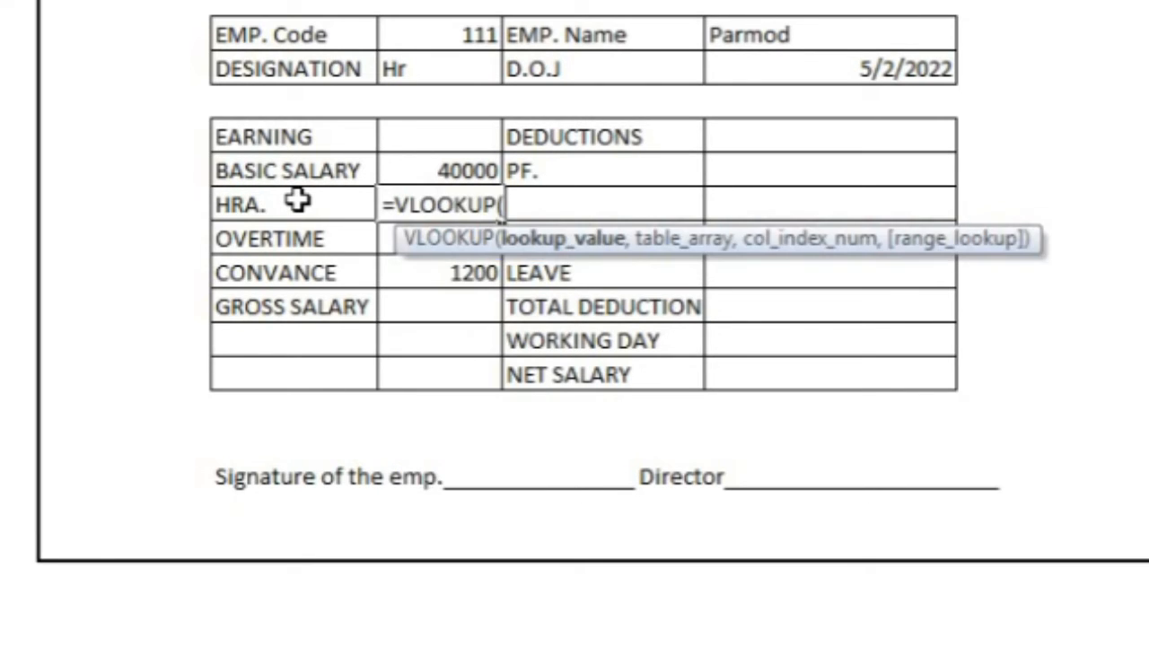
left_click(431, 32)
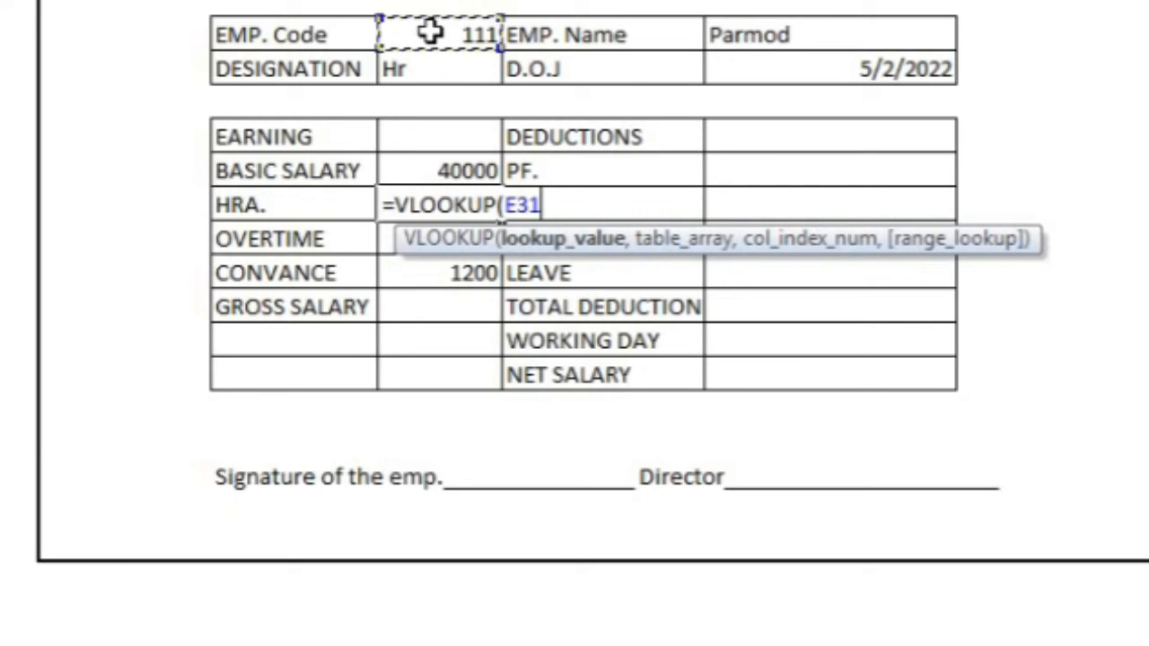
type(",E")
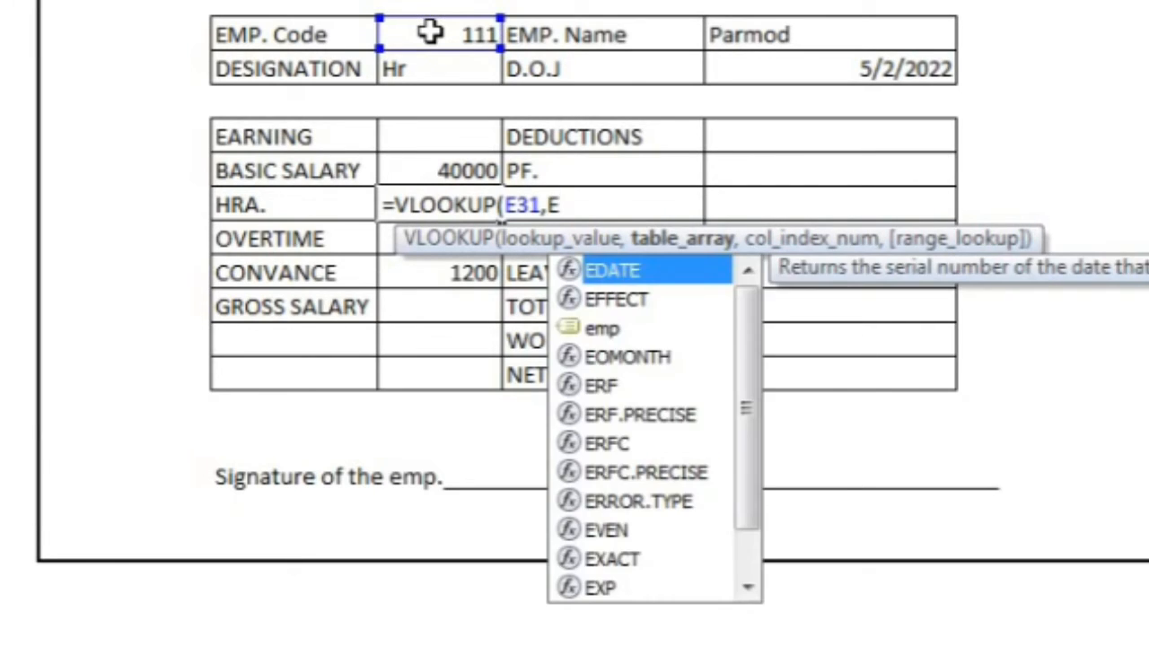
type("MP,")
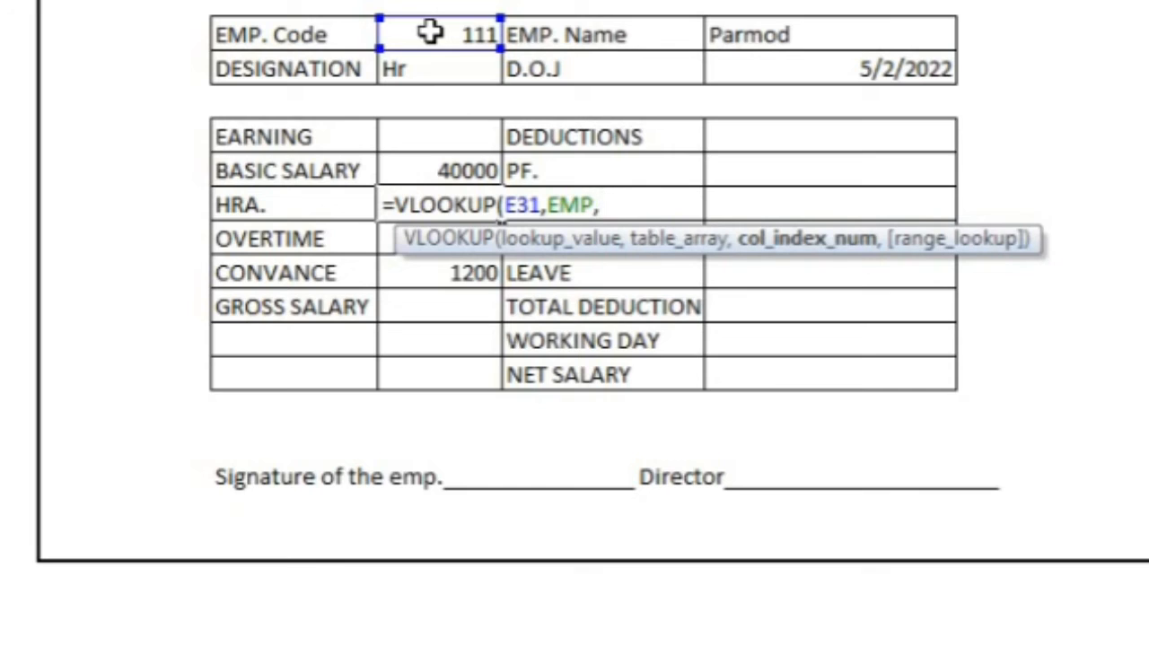
scroll(546, 295, "up", 9)
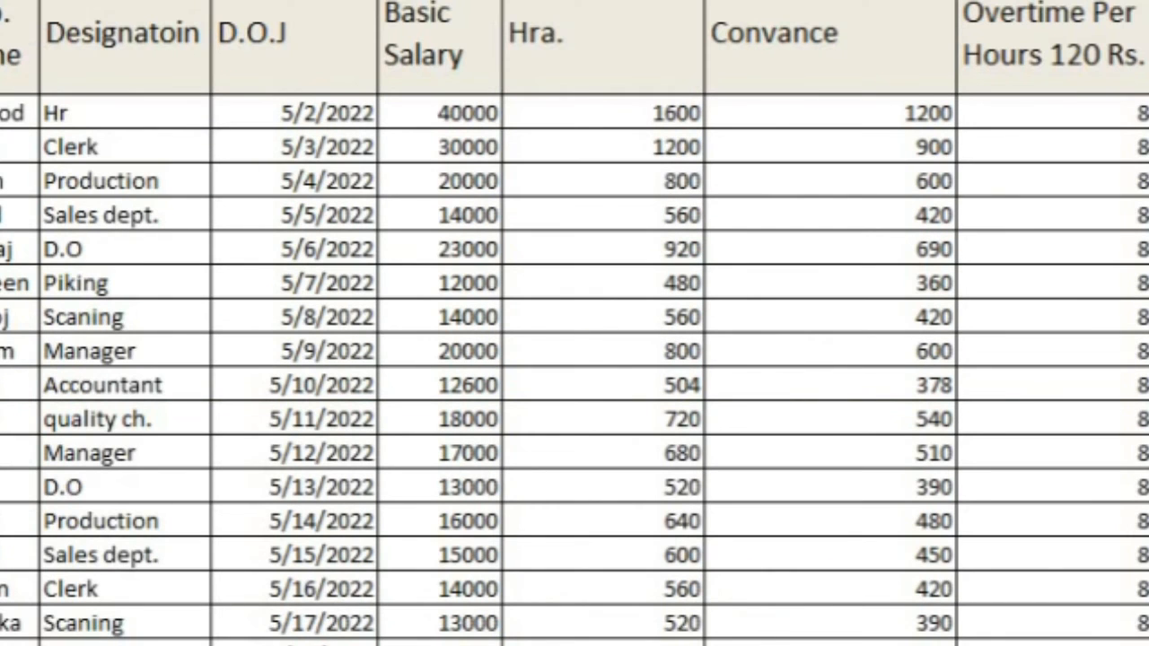